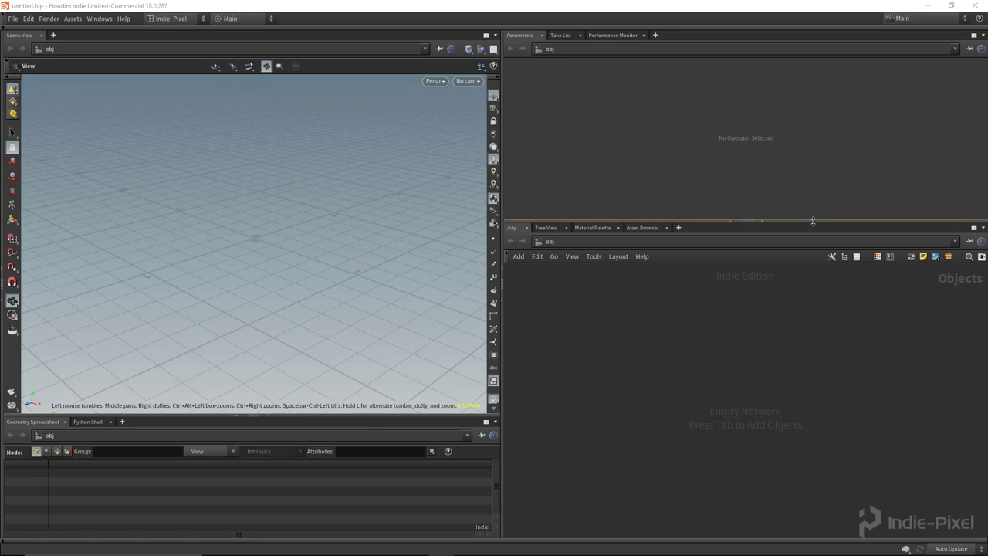
# Step: Add a Geometry node to the object-level network
pyautogui.moveTo(812, 222); pyautogui.dragTo(811, 212)
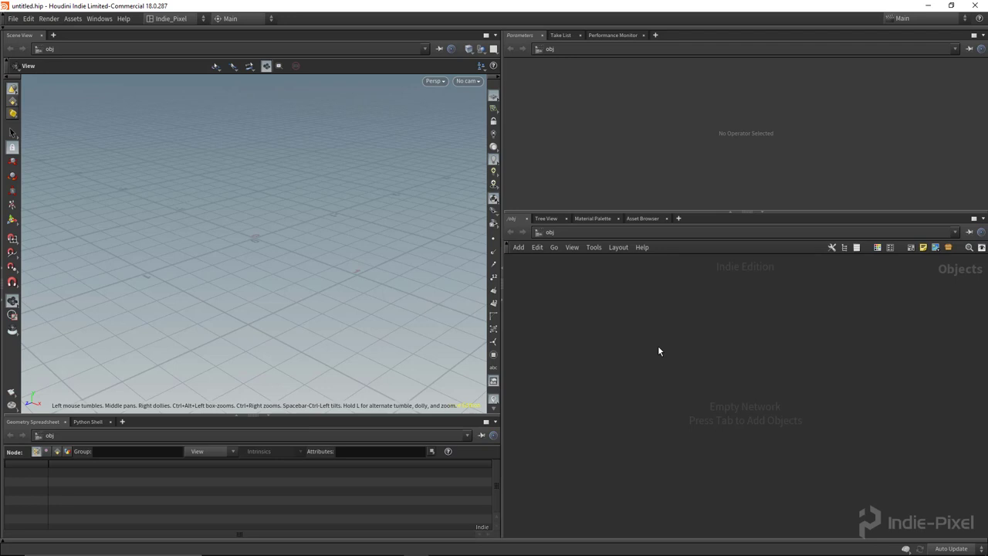
pyautogui.press('Tab')
pyautogui.write('geo')
pyautogui.press('Return')
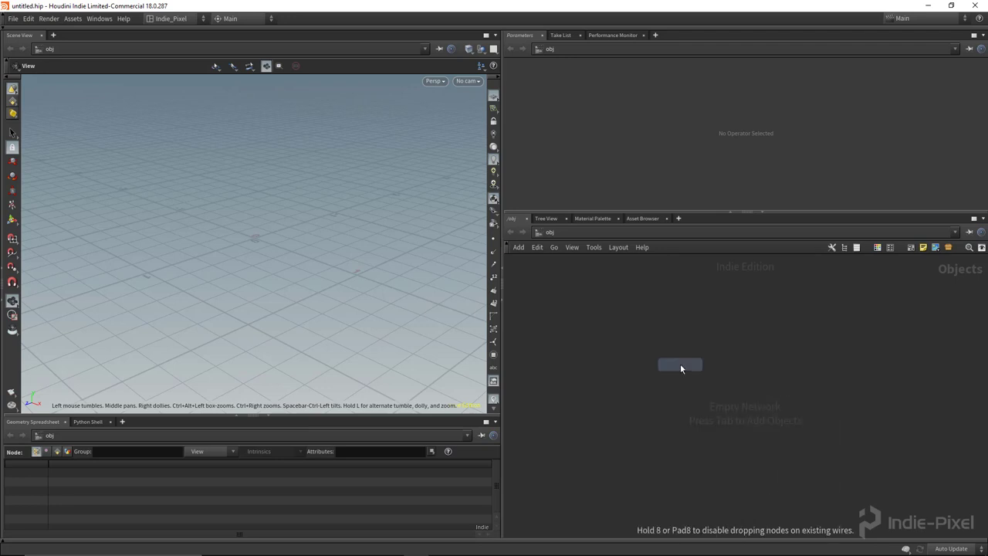
pyautogui.click(683, 363)
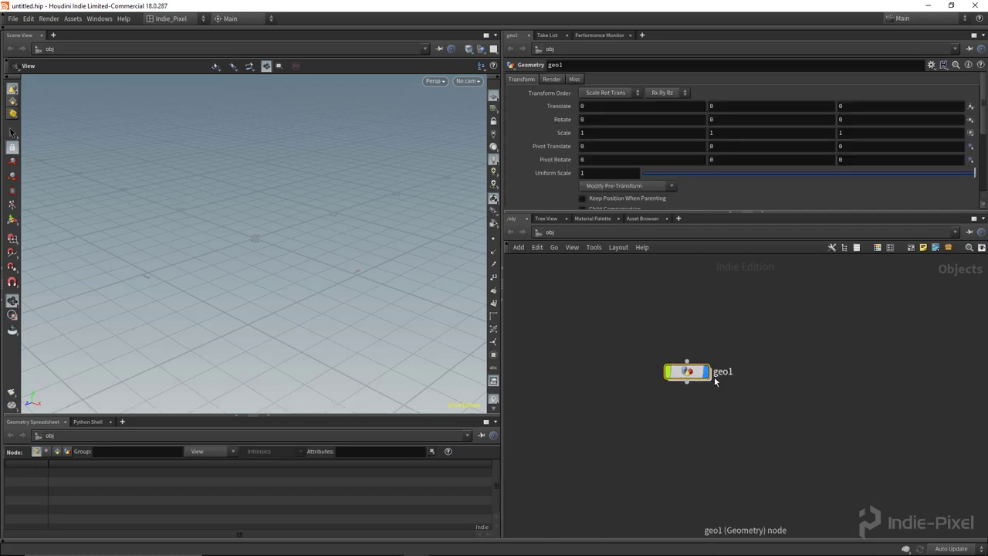
# Step: Rename the Geometry node as rope_generator and go inside its network
pyautogui.doubleClick(718, 372)
pyautogui.doubleClick(717, 373)
pyautogui.write('ro')
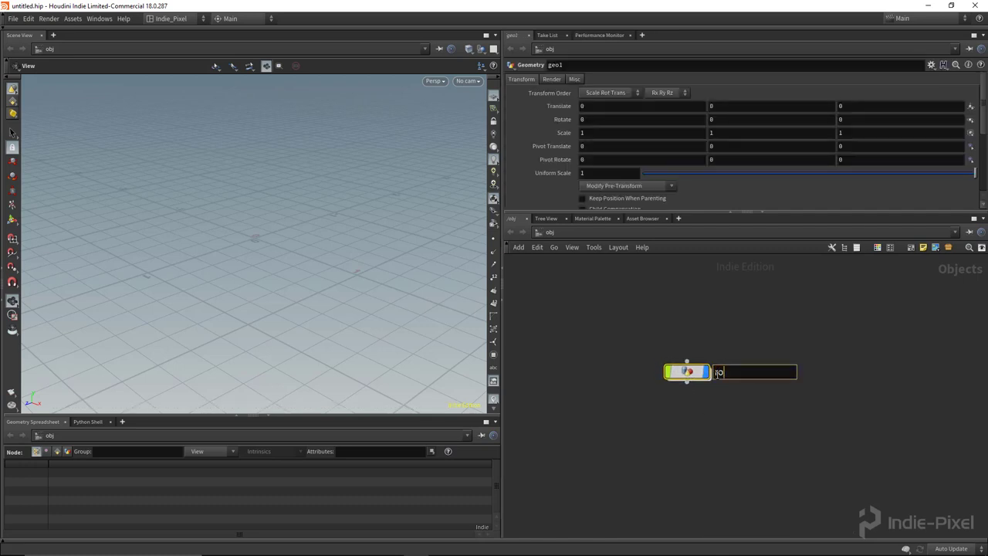
pyautogui.write('pe_generator')
pyautogui.press('Return')
pyautogui.doubleClick(685, 374)
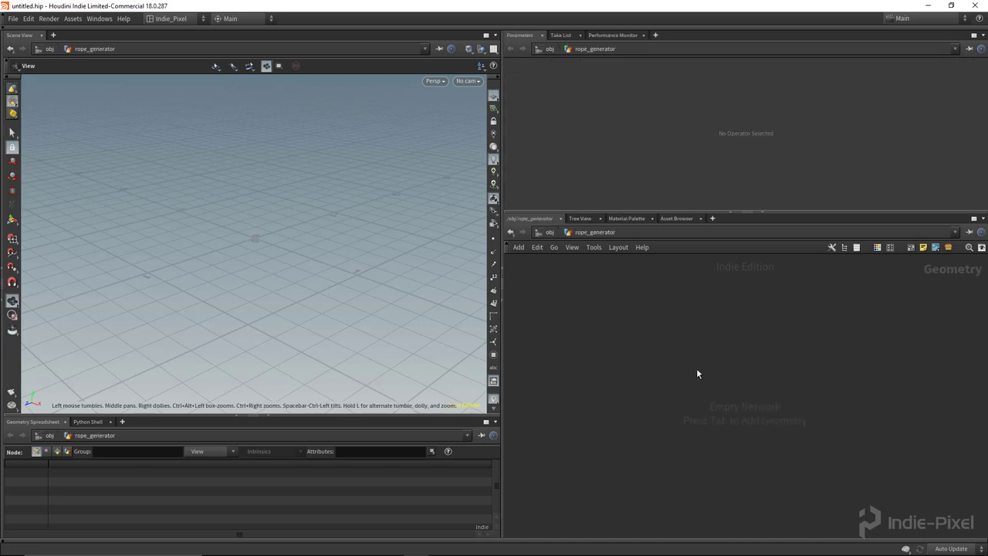
# Step: Add a Line node to the rope_generator network and turn on point display in the viewport
pyautogui.press('Tab')
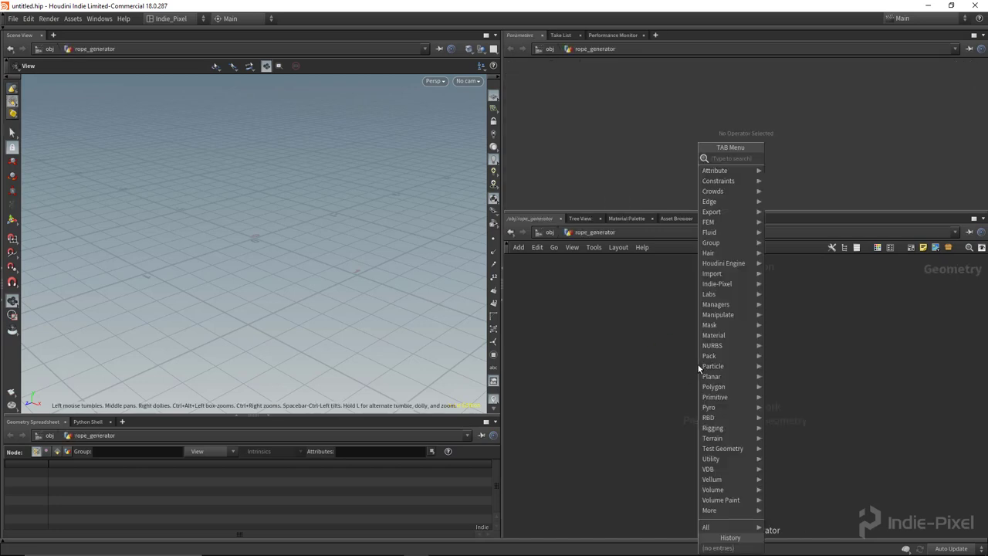
pyautogui.write('line')
pyautogui.press('Return')
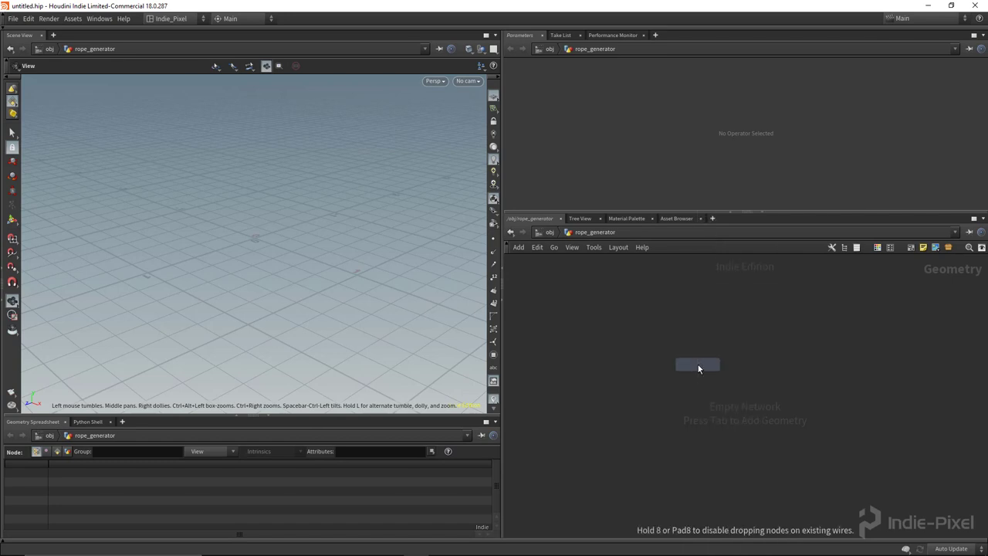
pyautogui.moveTo(775, 213); pyautogui.dragTo(394, 185)
pyautogui.click(494, 239)
pyautogui.moveTo(360, 237); pyautogui.dragTo(285, 251)
# Step: Add a standard Sweep node and place it below the Line node
pyautogui.press('Tab')
pyautogui.write('sweep')
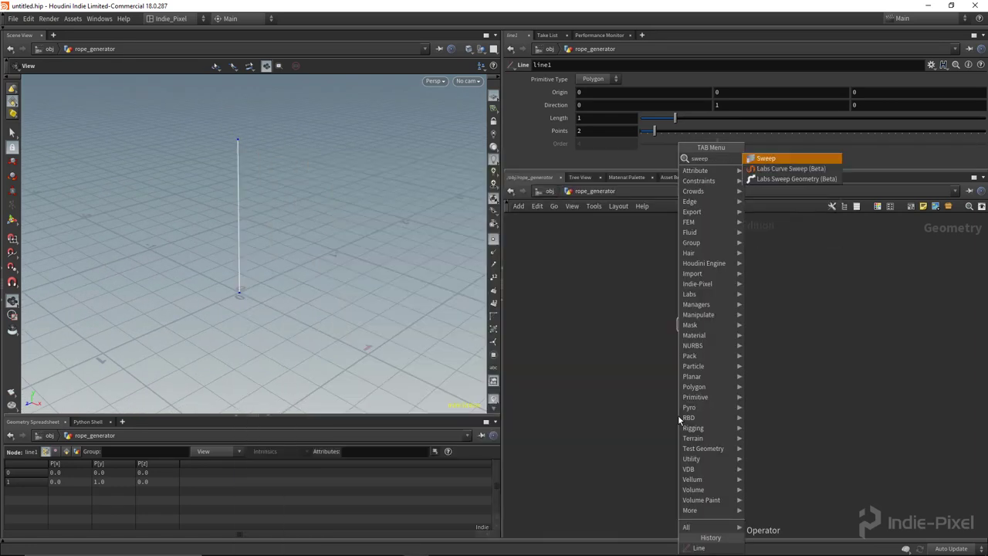
pyautogui.press('Return')
pyautogui.click(699, 412)
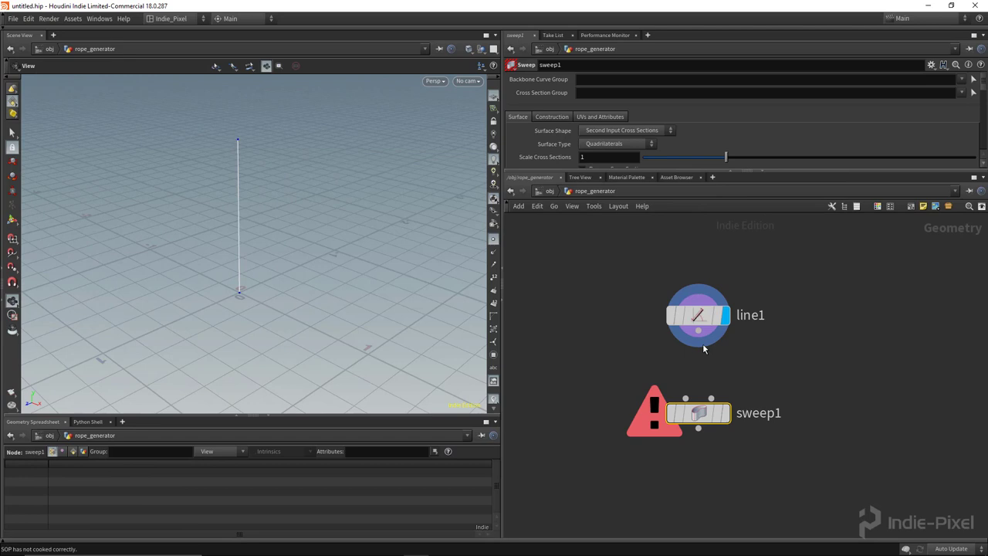
# Step: Connect the line's output to the Sweep's Backbone Curves input and set the Sweep as the displayed node
pyautogui.moveTo(695, 324)
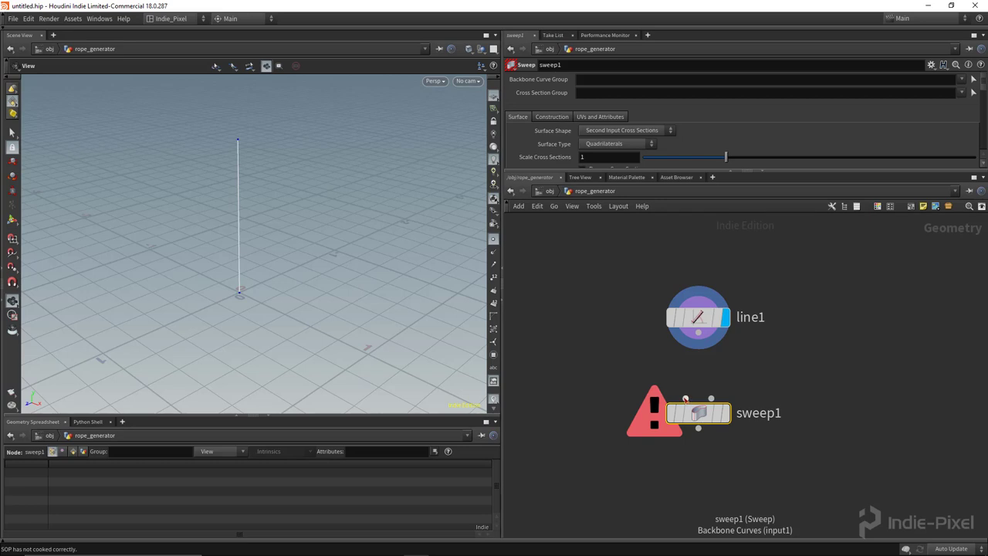
pyautogui.moveTo(687, 401)
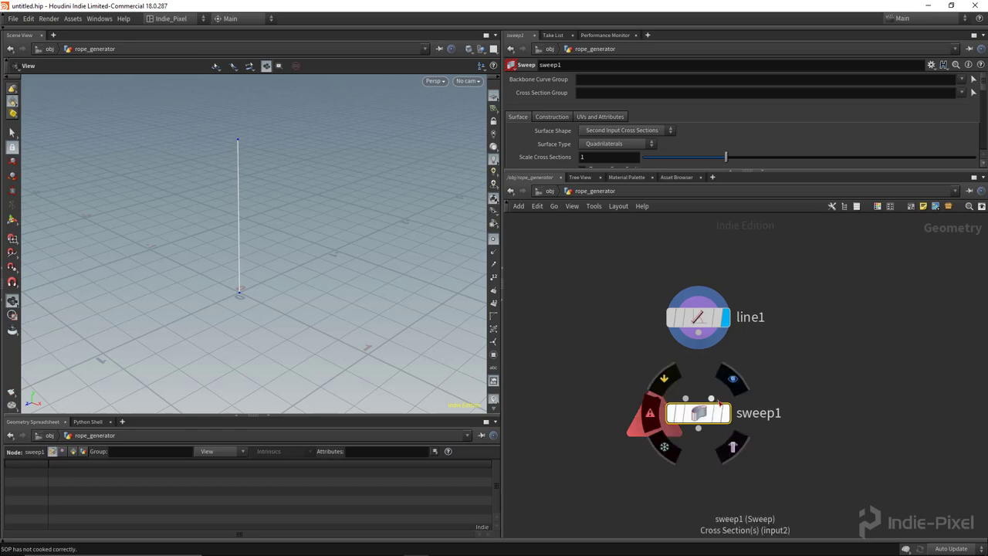
pyautogui.click(698, 333)
pyautogui.click(686, 398)
pyautogui.click(725, 415)
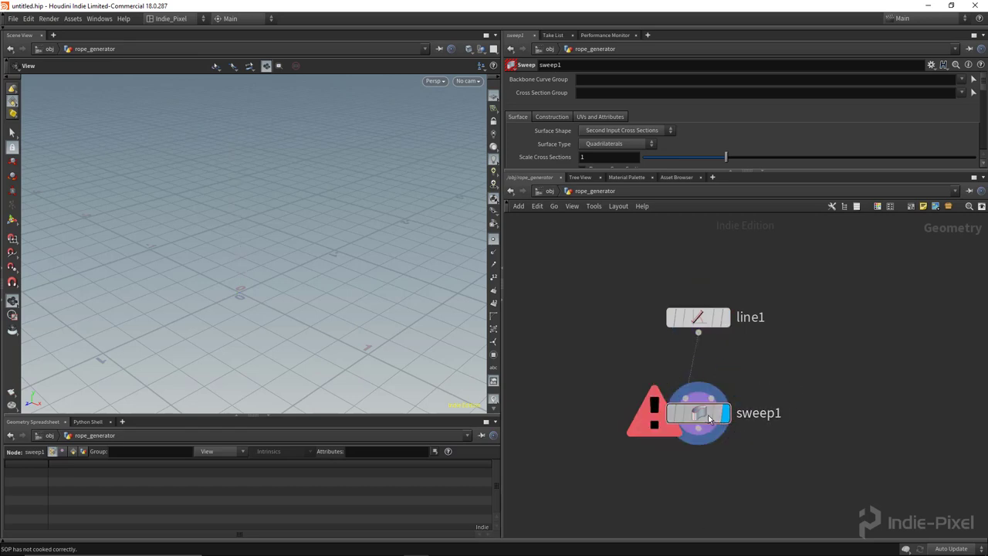
# Step: Enlarge the Sweep's parameter area and set its Surface Shape to Round Tube
pyautogui.moveTo(781, 178); pyautogui.dragTo(781, 265)
pyautogui.scroll(1, 365, 210)
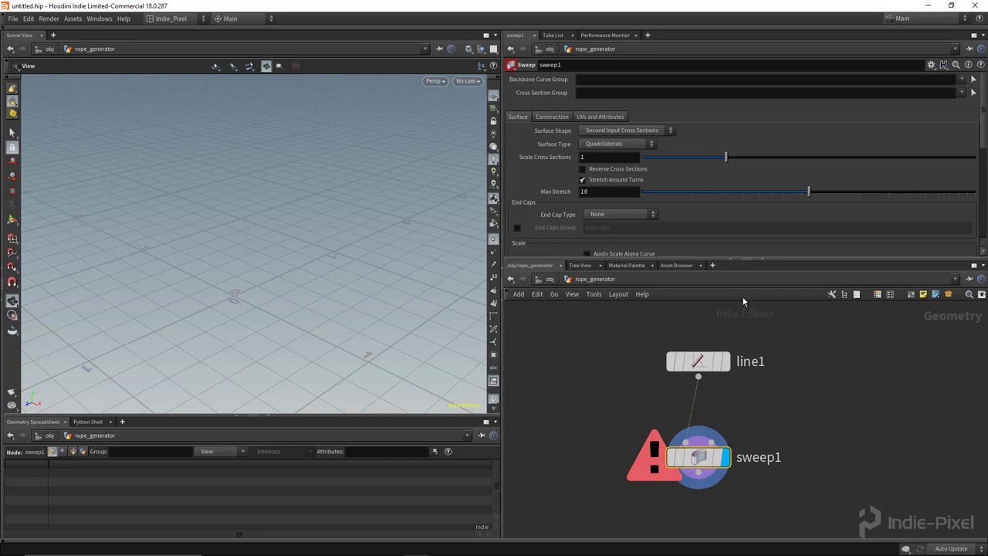
pyautogui.click(601, 131)
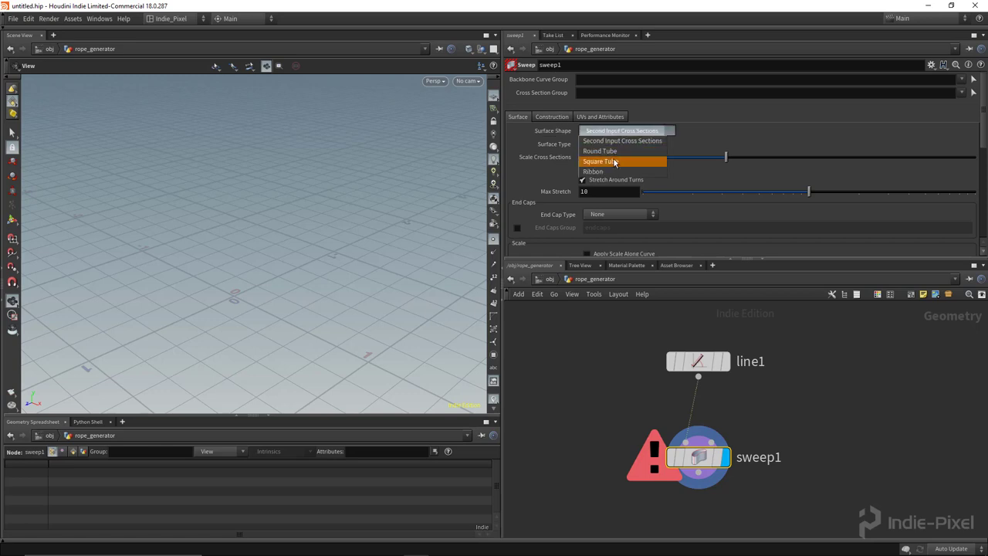
pyautogui.click(607, 151)
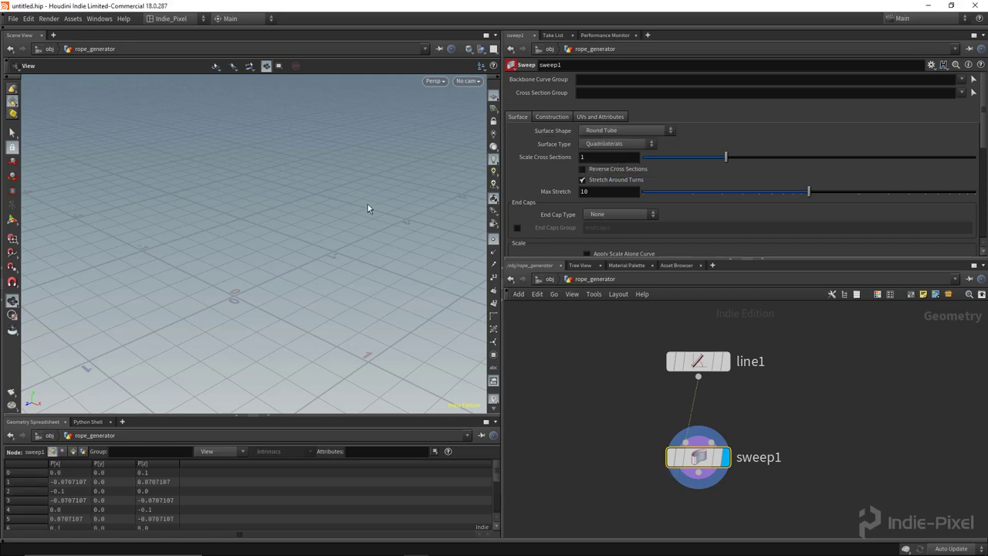
pyautogui.moveTo(212, 224)
pyautogui.mouseDown()
pyautogui.moveTo(258, 227)
pyautogui.moveTo(265, 265)
pyautogui.moveTo(229, 302)
pyautogui.moveTo(221, 214)
pyautogui.mouseUp()
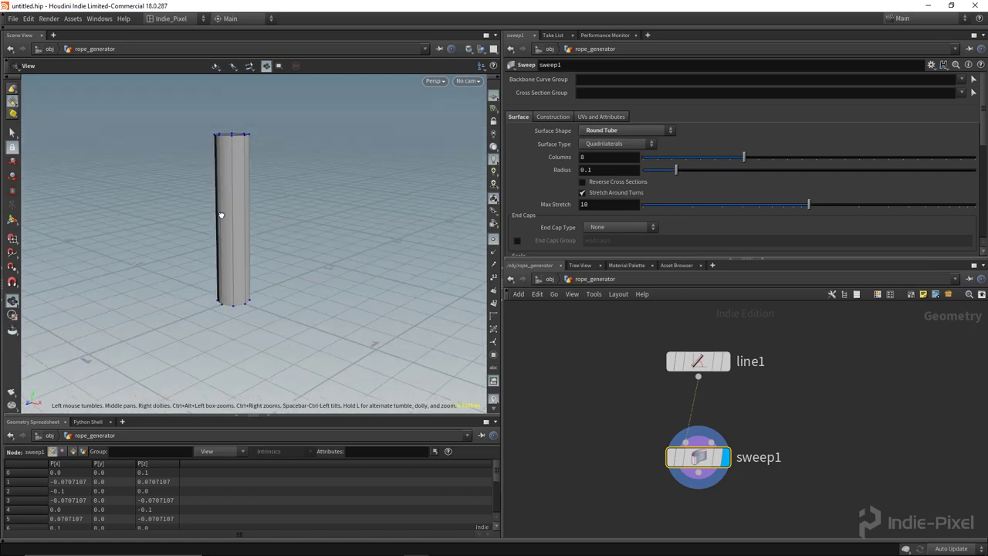
# Step: Try Square Tube as the Sweep's Surface Shape and inspect the tube in the viewport
pyautogui.click(625, 131)
pyautogui.click(614, 157)
pyautogui.moveTo(263, 202); pyautogui.dragTo(244, 221)
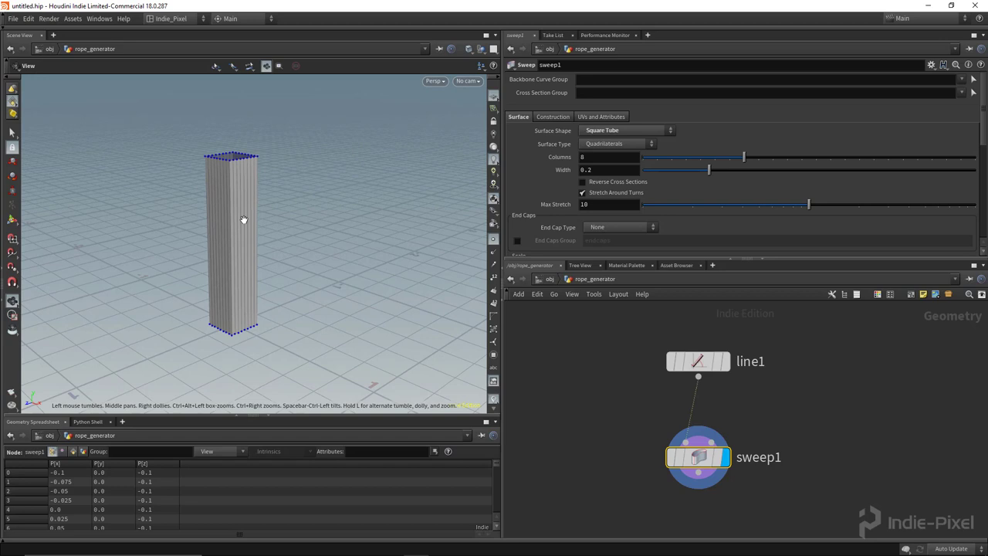
# Step: Add a Grid node beside the Line node and set it to 2 rows and 2 columns
pyautogui.moveTo(696, 417); pyautogui.dragTo(619, 411, button='middle')
pyautogui.click(763, 375)
pyautogui.press('Tab')
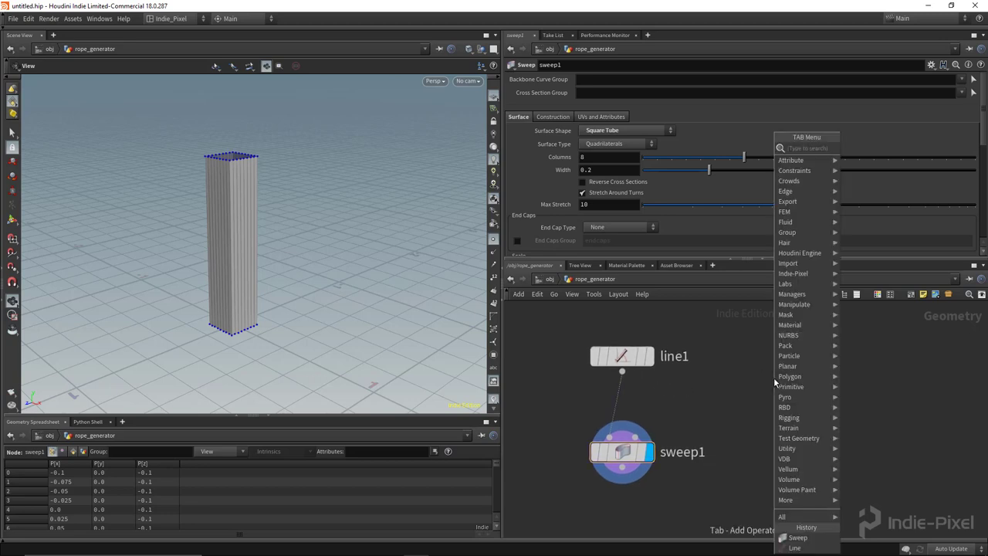
pyautogui.write('grid')
pyautogui.press('Return')
pyautogui.click(773, 378)
pyautogui.doubleClick(593, 157)
pyautogui.write('2')
pyautogui.doubleClick(593, 170)
pyautogui.write('2')
pyautogui.press('Return')
pyautogui.moveTo(774, 378); pyautogui.dragTo(811, 356)
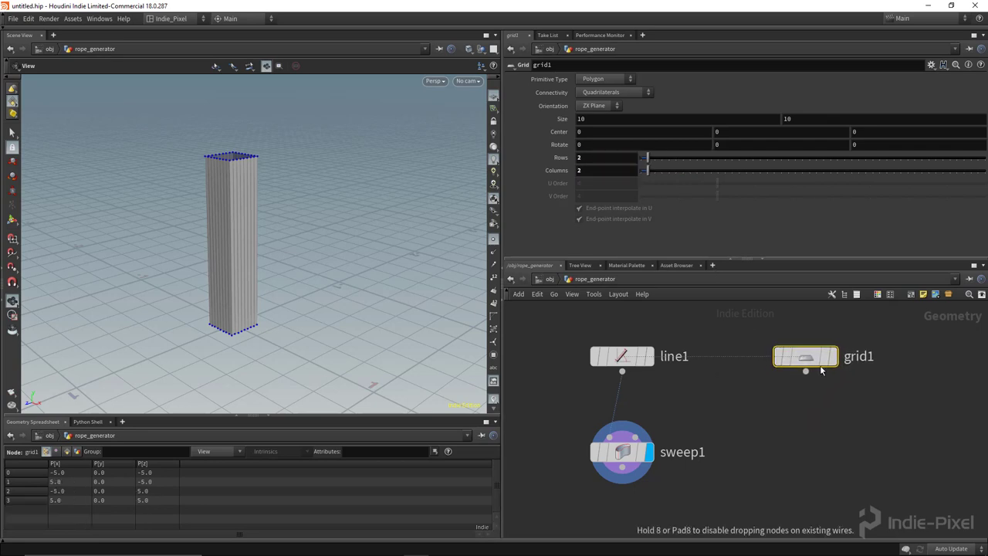
# Step: Undo the accidental connection between the nodes and delete the Grid node
pyautogui.click(810, 372)
pyautogui.hotkey('ctrl', 'z')
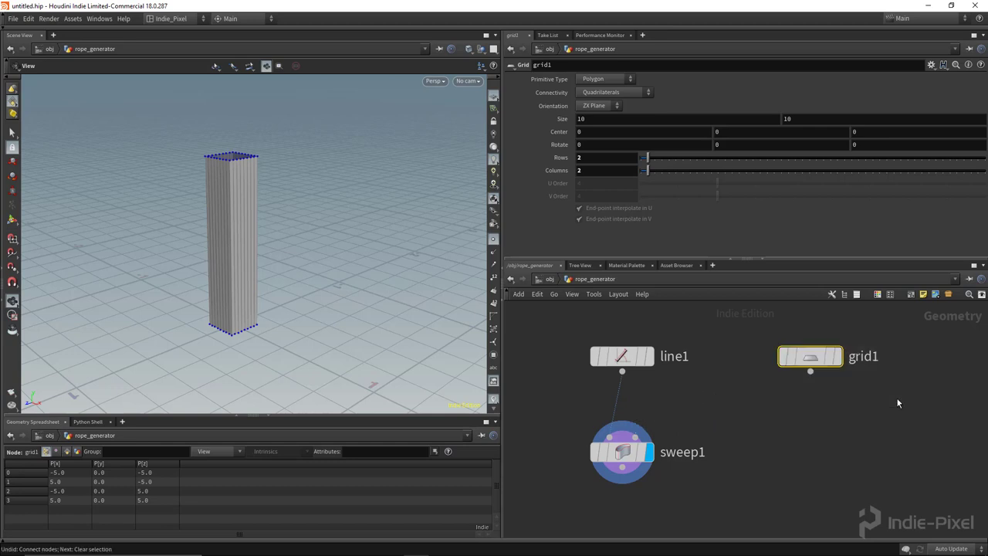
pyautogui.press('Delete')
# Step: Try Ribbon as the Sweep's Surface Shape and inspect the flat strip in the viewport
pyautogui.click(668, 449)
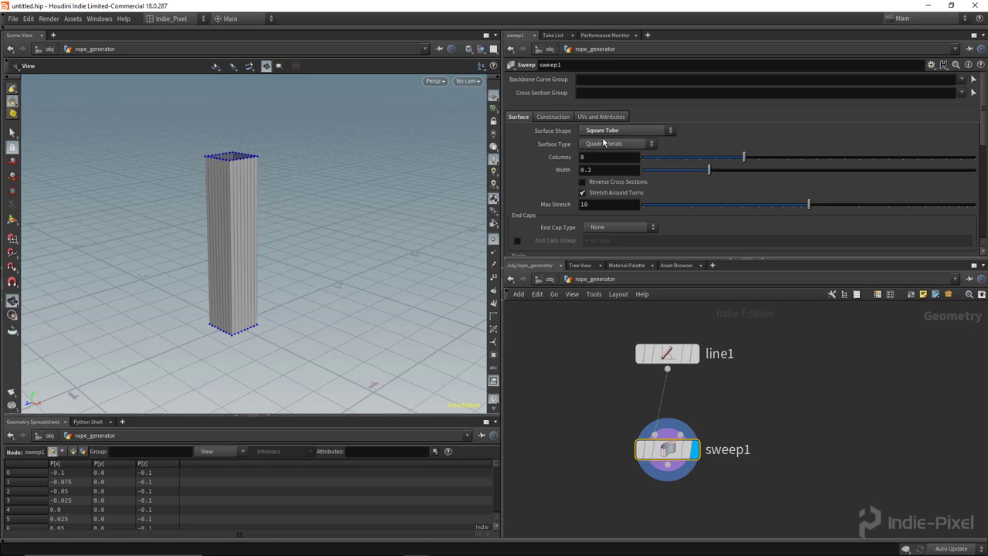
pyautogui.click(596, 131)
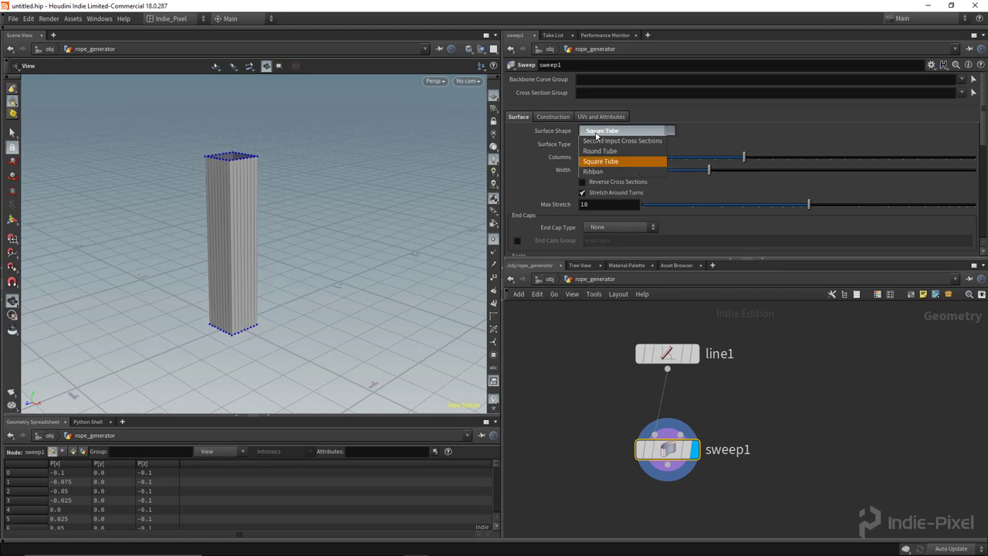
pyautogui.click(604, 172)
pyautogui.moveTo(216, 229); pyautogui.dragTo(212, 190)
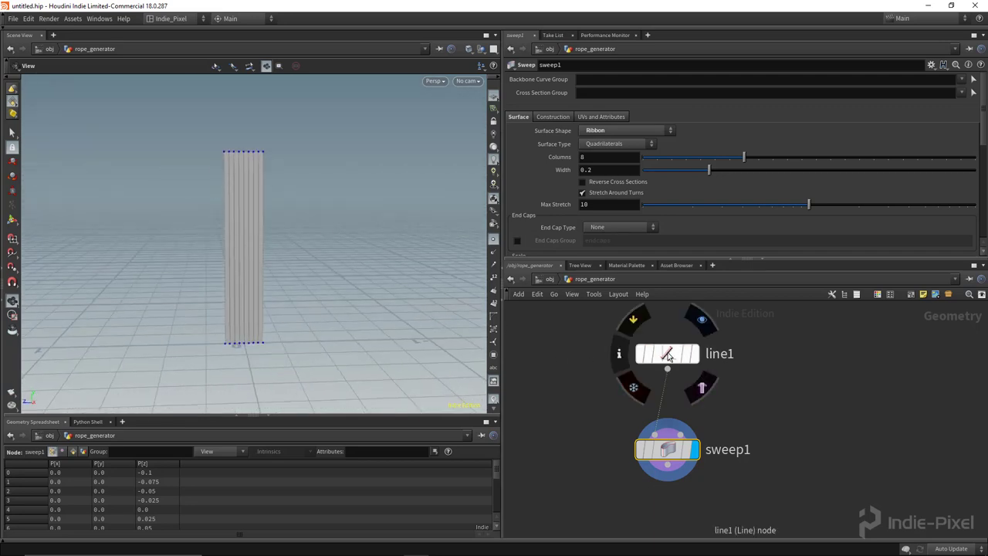
pyautogui.moveTo(186, 308); pyautogui.dragTo(224, 307)
# Step: Set the Sweep's Surface Shape back to Round Tube and its Columns to 12
pyautogui.click(620, 132)
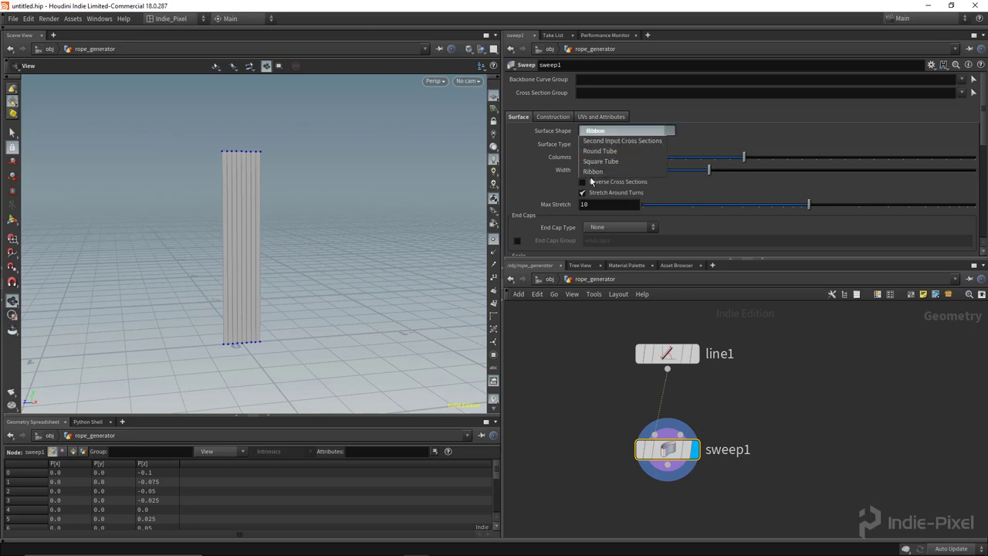
pyautogui.click(607, 151)
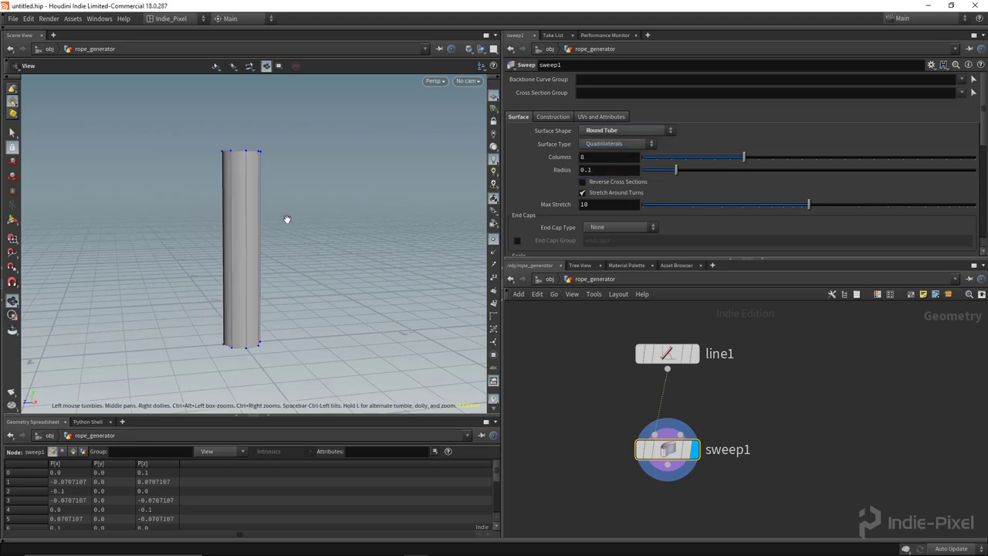
pyautogui.moveTo(296, 232)
pyautogui.mouseDown()
pyautogui.moveTo(258, 237)
pyautogui.moveTo(304, 245)
pyautogui.mouseUp()
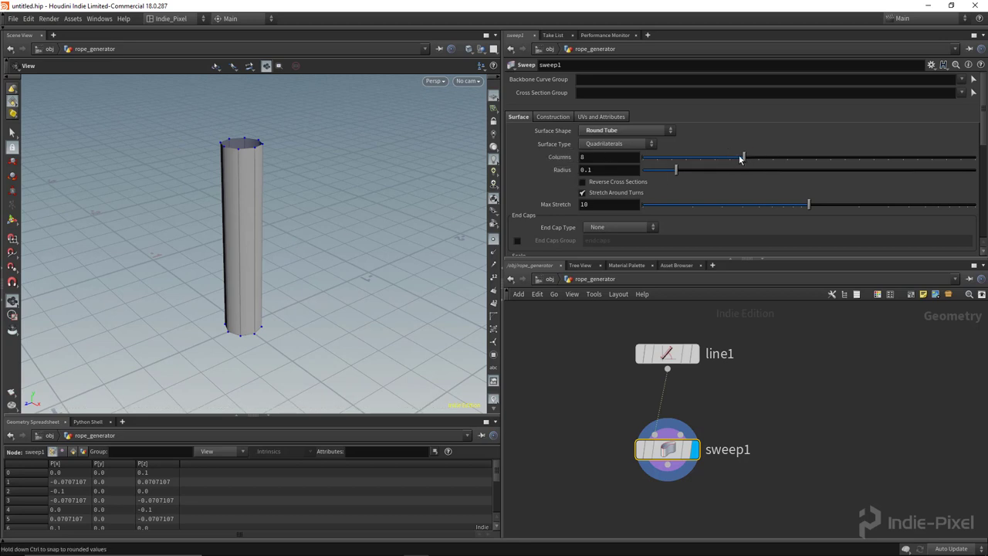
pyautogui.moveTo(749, 159); pyautogui.dragTo(802, 163)
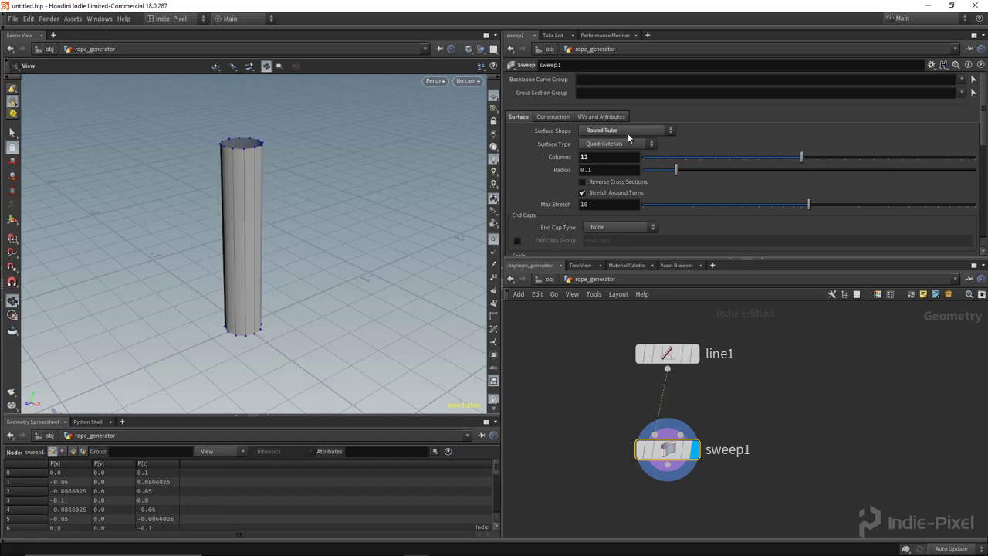
# Step: Switch the Sweep's Surface Shape to Square Tube and set its Columns to 10
pyautogui.click(627, 131)
pyautogui.click(624, 159)
pyautogui.moveTo(797, 160); pyautogui.dragTo(772, 165)
# Step: Return the Sweep's Surface Shape to Round Tube, with a Radius of 0.11 and Reverse Cross Sections enabled
pyautogui.click(653, 132)
pyautogui.click(645, 154)
pyautogui.moveTo(677, 451); pyautogui.dragTo(675, 442)
pyautogui.moveTo(676, 442); pyautogui.dragTo(680, 448, button='middle')
pyautogui.moveTo(277, 264); pyautogui.dragTo(235, 228)
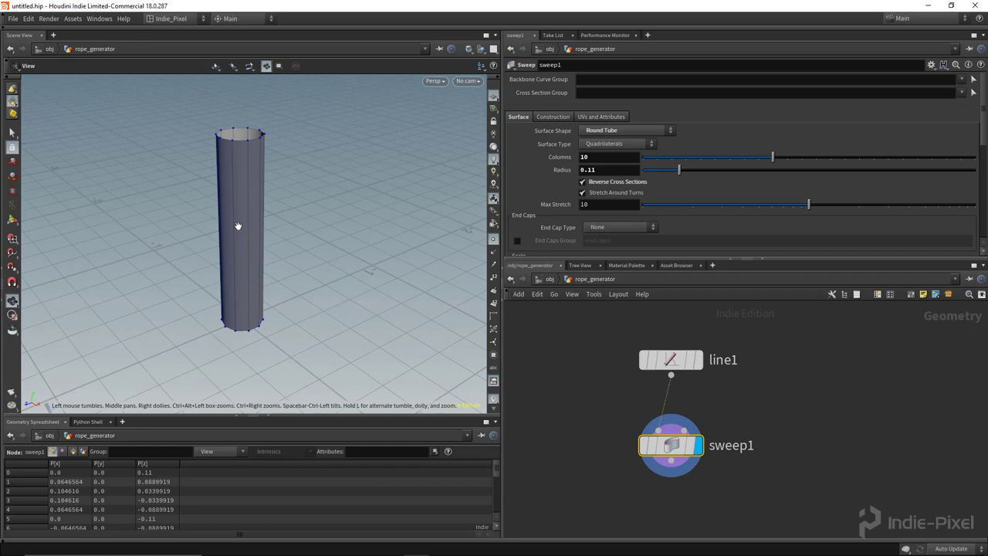
# Step: Turn off Reverse Cross Sections on the Sweep and check the tube's faces
pyautogui.moveTo(234, 279); pyautogui.dragTo(241, 271)
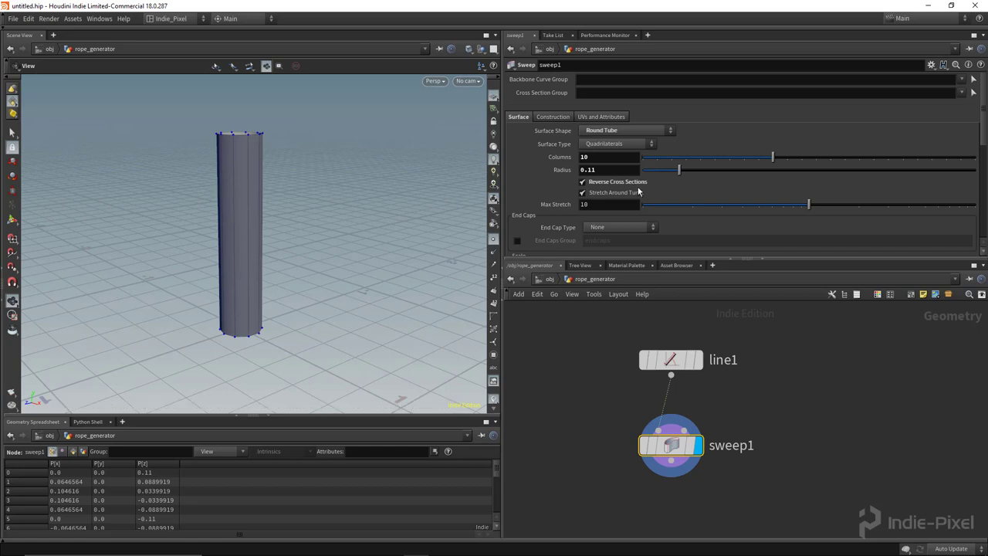
pyautogui.click(624, 179)
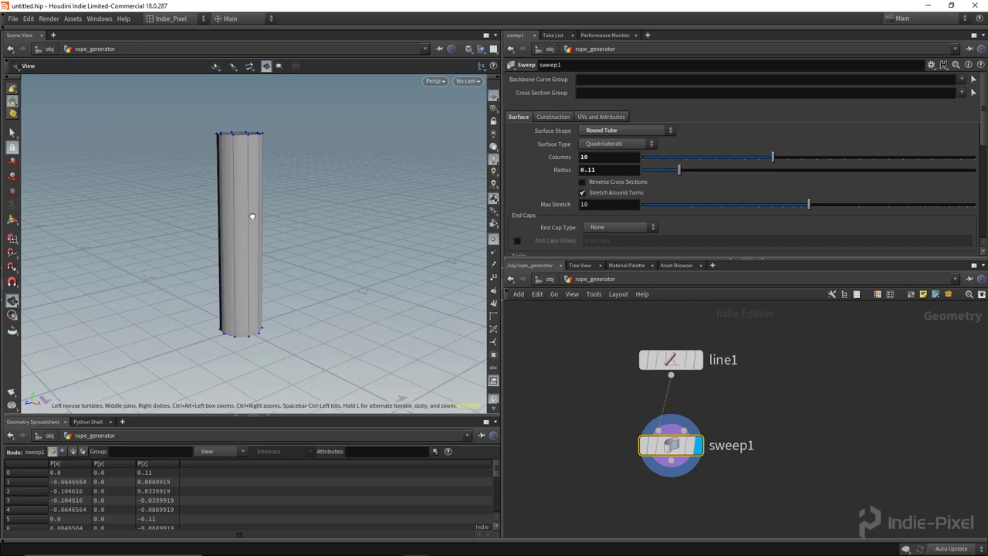
pyautogui.moveTo(252, 201); pyautogui.dragTo(248, 212)
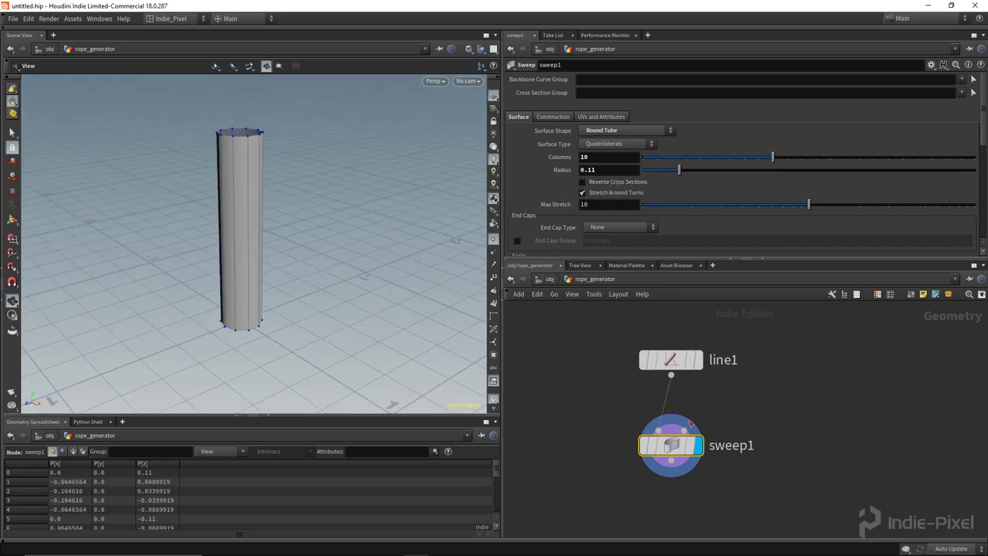
# Step: Move the Sweep node slightly closer to the Line node and leave only the Sweep selected
pyautogui.moveTo(669, 449)
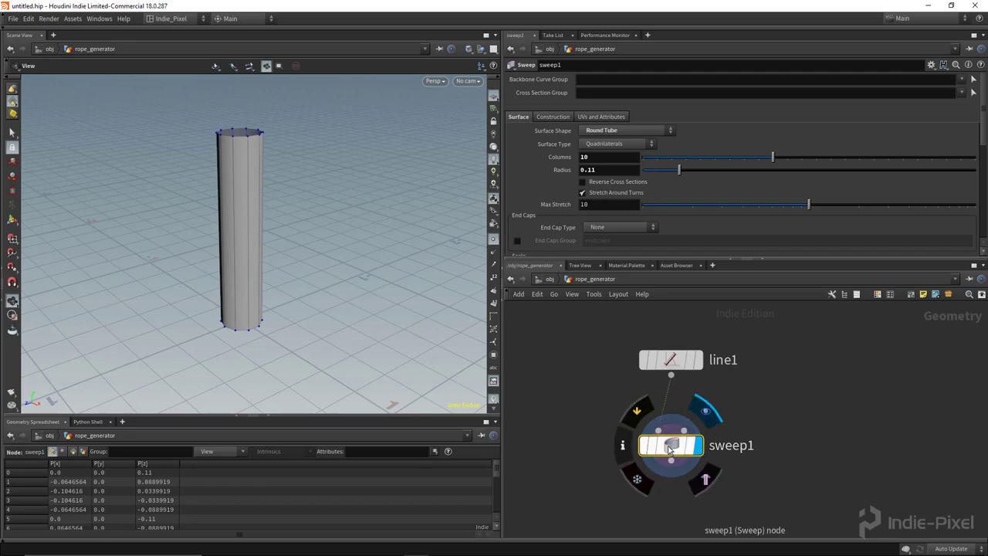
pyautogui.moveTo(668, 449); pyautogui.dragTo(669, 442)
pyautogui.moveTo(571, 480); pyautogui.dragTo(729, 350)
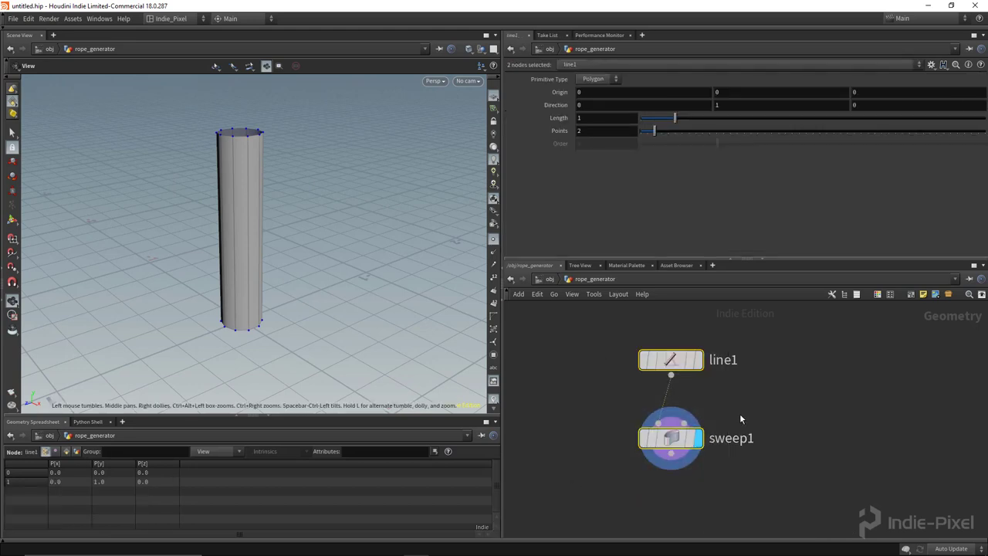
pyautogui.click(699, 439)
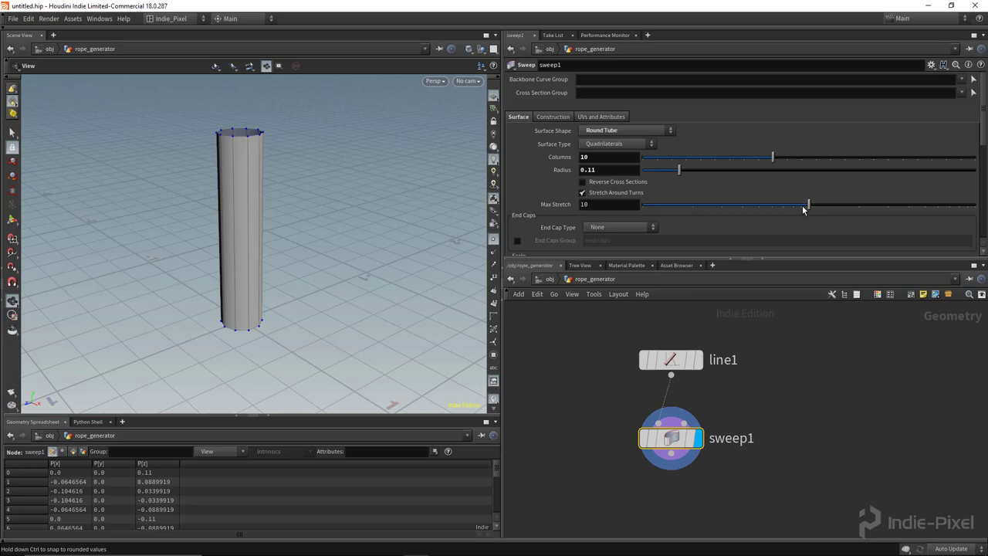
pyautogui.moveTo(264, 303); pyautogui.dragTo(167, 147)
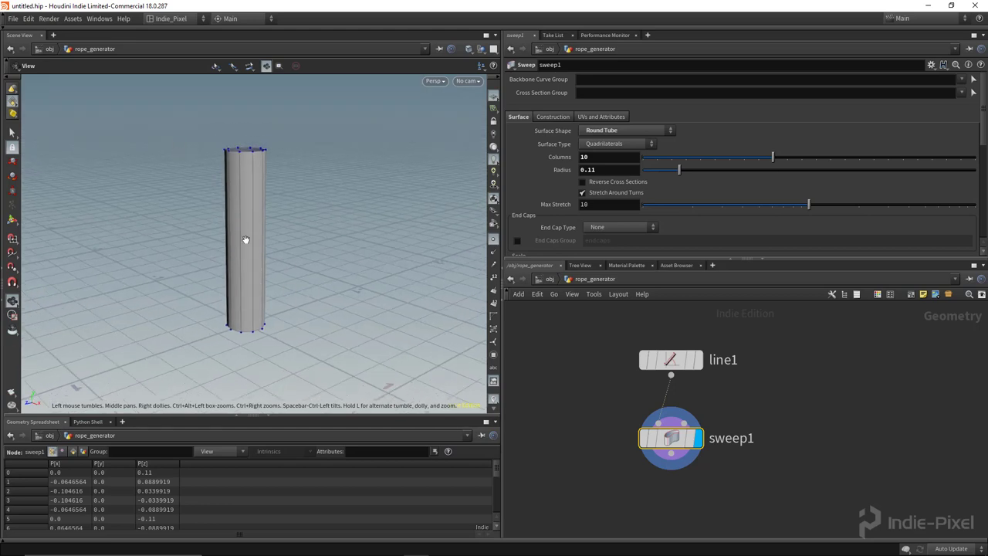
# Step: Set the Sweep's End Cap Type to Single Polygon and check the caps at both ends of the tube
pyautogui.moveTo(246, 239); pyautogui.dragTo(236, 239)
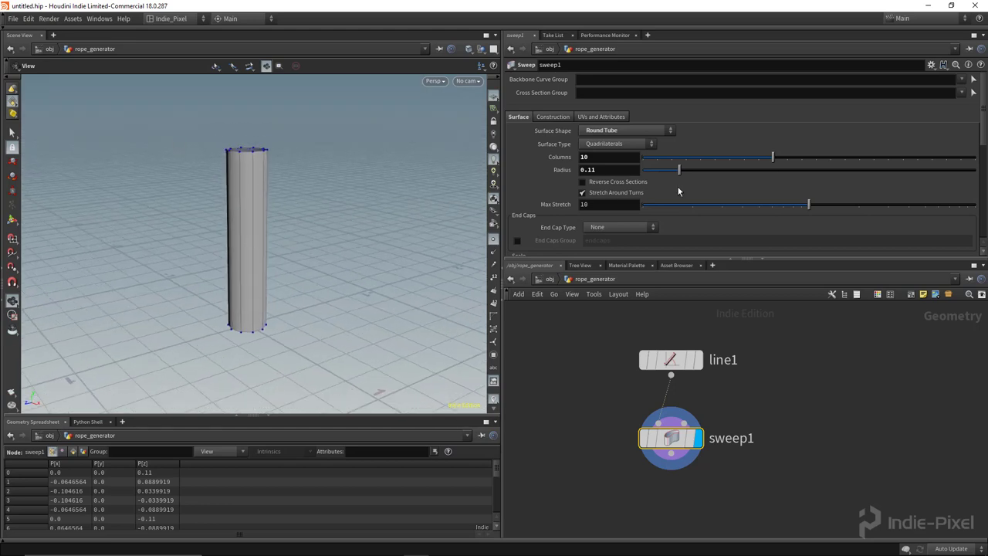
pyautogui.scroll(-1, 730, 207)
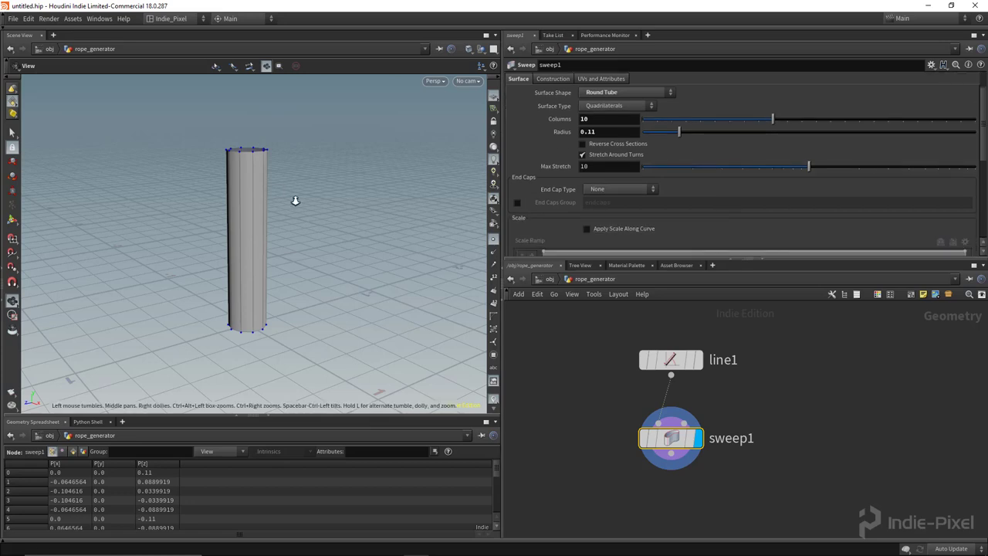
pyautogui.scroll(1, 286, 196)
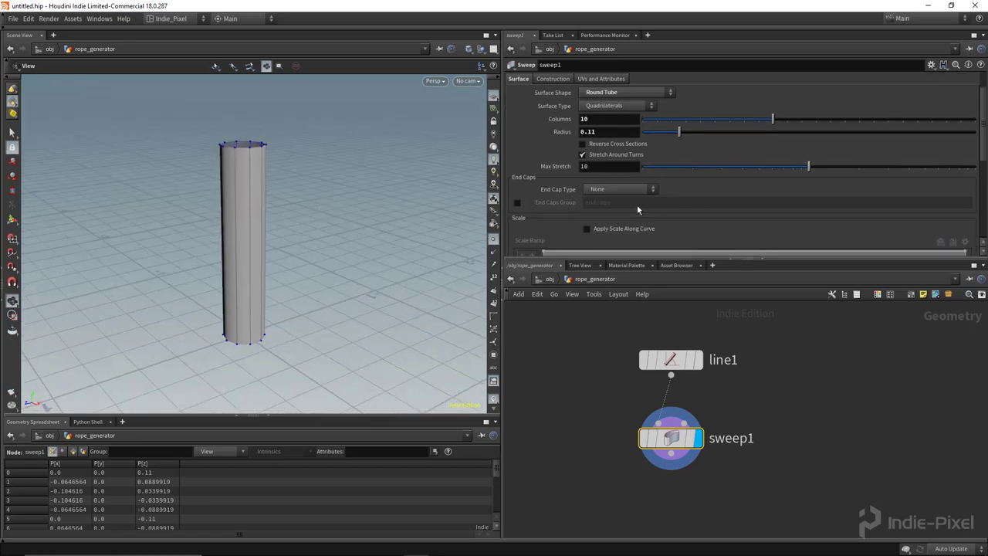
pyautogui.scroll(1, 260, 203)
pyautogui.click(619, 190)
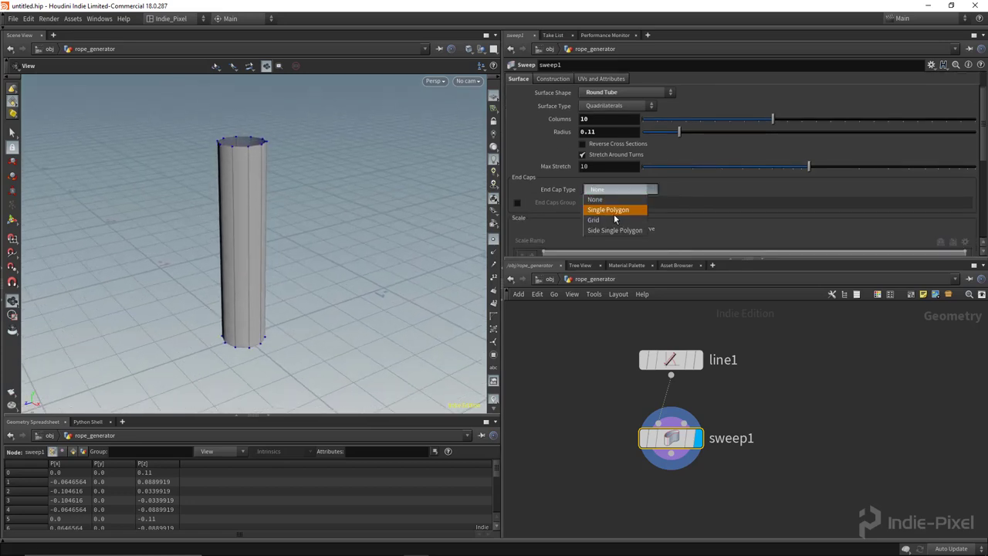
pyautogui.click(610, 220)
pyautogui.moveTo(243, 221); pyautogui.dragTo(244, 239)
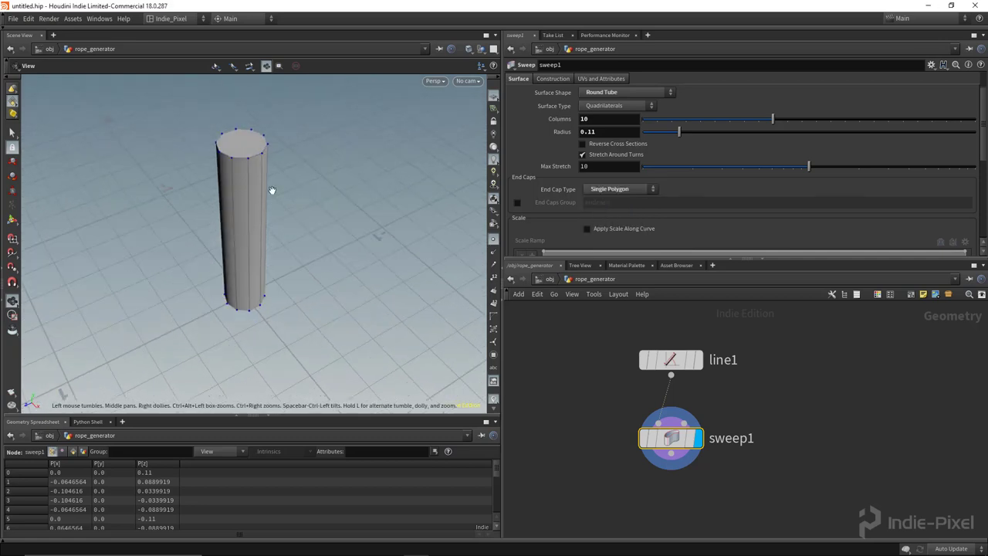
pyautogui.moveTo(251, 147); pyautogui.dragTo(235, 270)
# Step: Switch the End Cap Type to Grid, with 4 Cap Divisions, an End Cap Scale of 0.665 and a Roundness of about 0.68
pyautogui.click(620, 190)
pyautogui.click(618, 220)
pyautogui.moveTo(293, 166); pyautogui.dragTo(268, 111)
pyautogui.moveTo(249, 172); pyautogui.dragTo(262, 202)
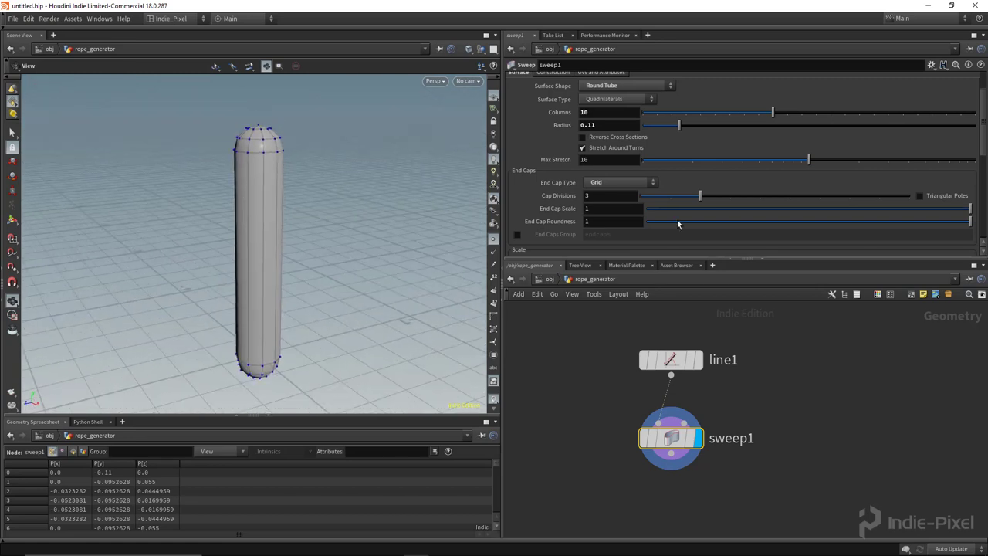
pyautogui.moveTo(700, 201); pyautogui.dragTo(740, 198)
pyautogui.moveTo(963, 215)
pyautogui.mouseDown()
pyautogui.moveTo(645, 222)
pyautogui.moveTo(970, 222)
pyautogui.mouseUp()
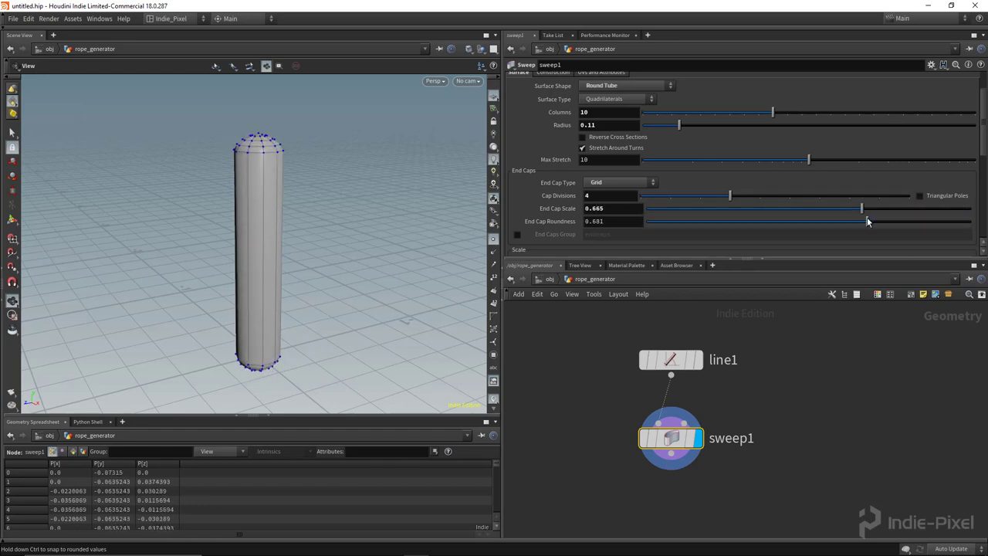
# Step: Change the Sweep's End Cap Type to Side Single Polygon and inspect the tube's ends
pyautogui.click(637, 183)
pyautogui.click(619, 222)
pyautogui.moveTo(269, 197); pyautogui.dragTo(272, 239)
pyautogui.moveTo(365, 196); pyautogui.dragTo(337, 170)
# Step: Try the Square Tube Surface Shape with the current end caps, and return to Round Tube
pyautogui.click(616, 94)
pyautogui.click(618, 123)
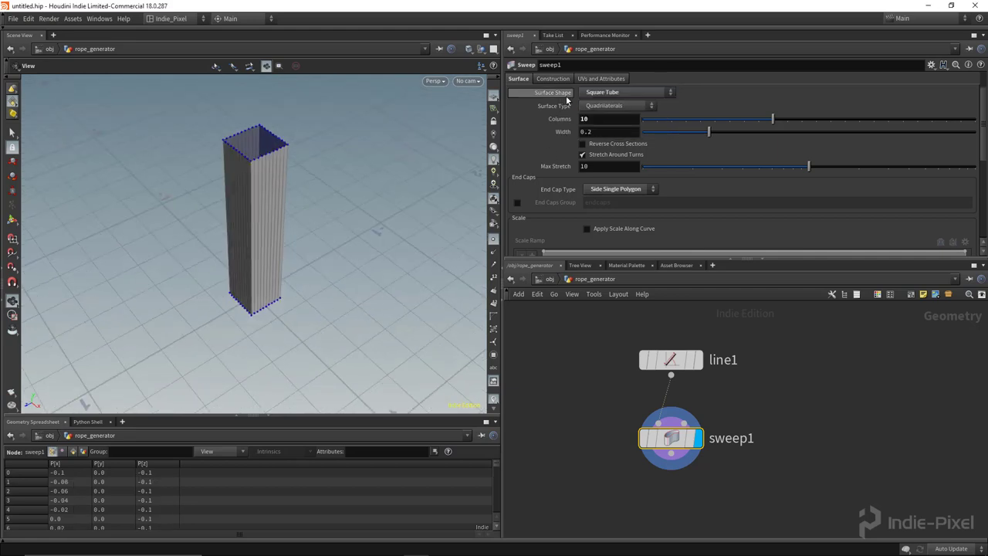
pyautogui.click(616, 91)
pyautogui.click(622, 114)
# Step: Set the End Cap Type back to Single Polygon and enable the End Caps Group named endcaps
pyautogui.click(630, 191)
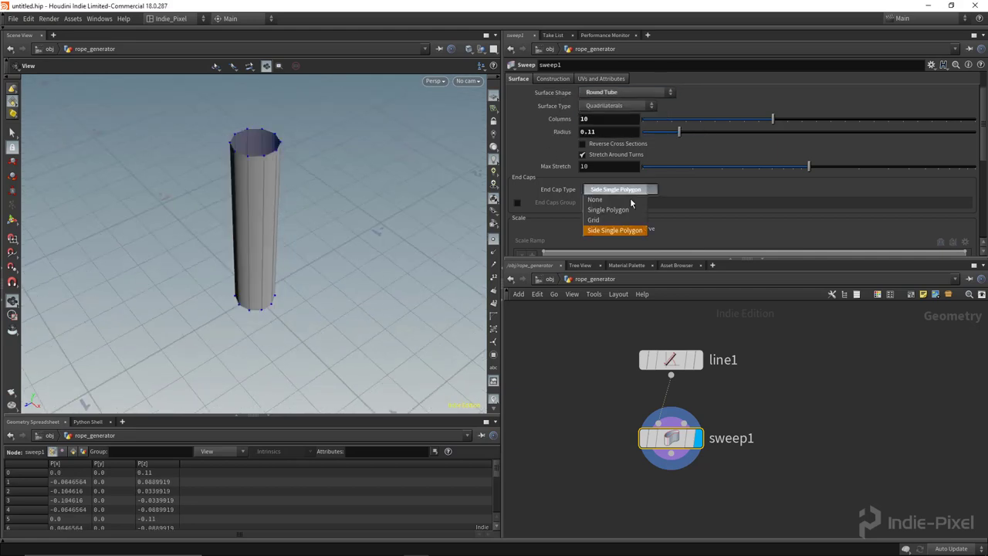
pyautogui.click(610, 210)
pyautogui.moveTo(218, 214)
pyautogui.mouseDown()
pyautogui.moveTo(256, 214)
pyautogui.moveTo(214, 203)
pyautogui.moveTo(235, 203)
pyautogui.mouseUp()
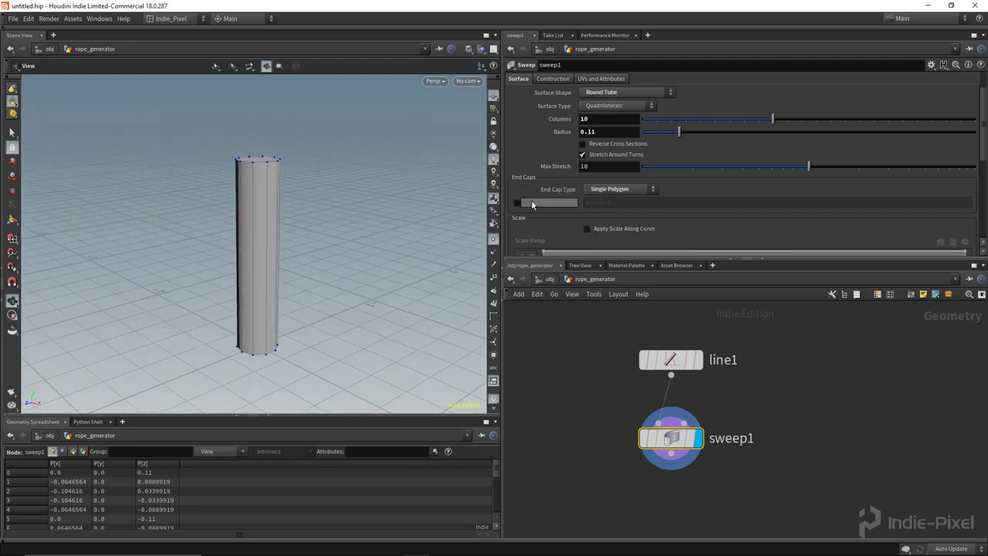
pyautogui.click(517, 202)
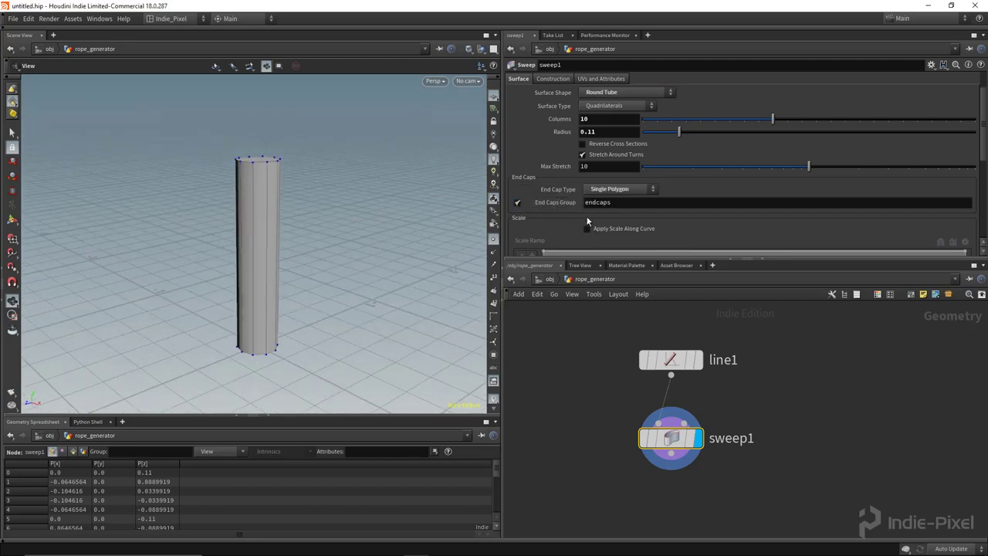
pyautogui.moveTo(322, 230); pyautogui.dragTo(299, 243)
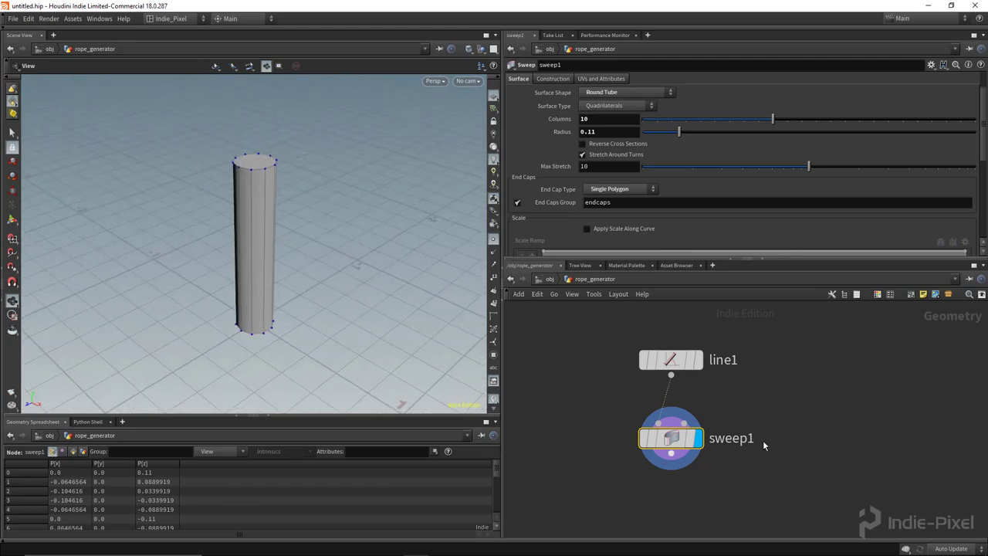
# Step: Add a PolyFill node below the Sweep node
pyautogui.moveTo(751, 483); pyautogui.dragTo(752, 419, button='middle')
pyautogui.press('Tab')
pyautogui.write('poly')
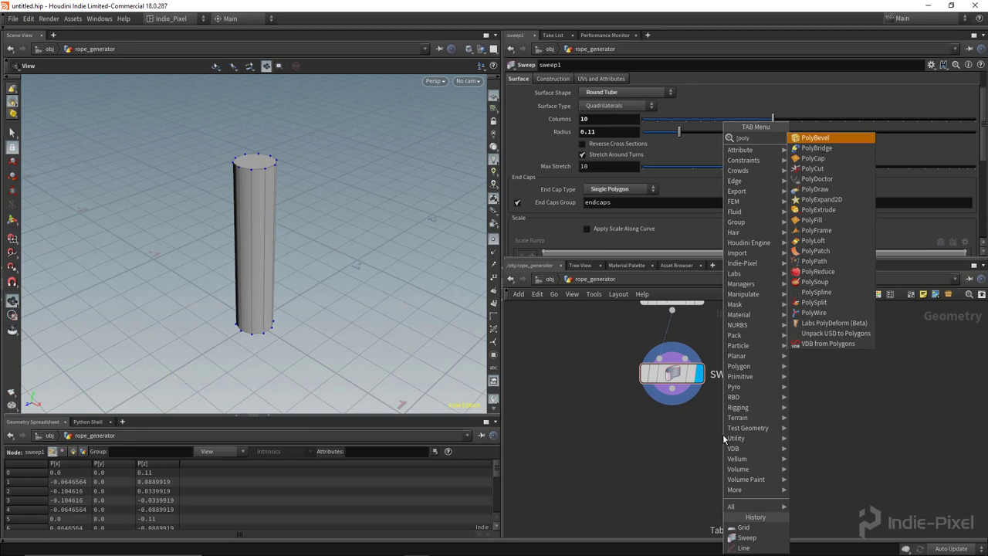
pyautogui.press('Down')
pyautogui.press('Down')
pyautogui.press('Down')
pyautogui.press('Down')
pyautogui.press('Down')
pyautogui.press('Down')
pyautogui.press('Down')
pyautogui.press('Down')
pyautogui.press('Return')
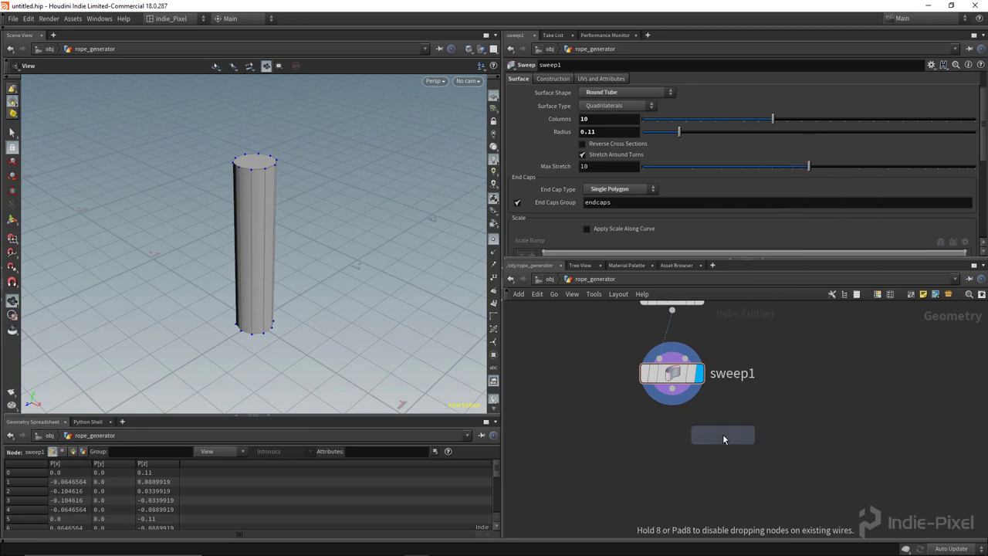
pyautogui.click(719, 449)
# Step: Choose Single Polygon as the PolyFill's Fill Mode, and delete the PolyFill node
pyautogui.click(610, 92)
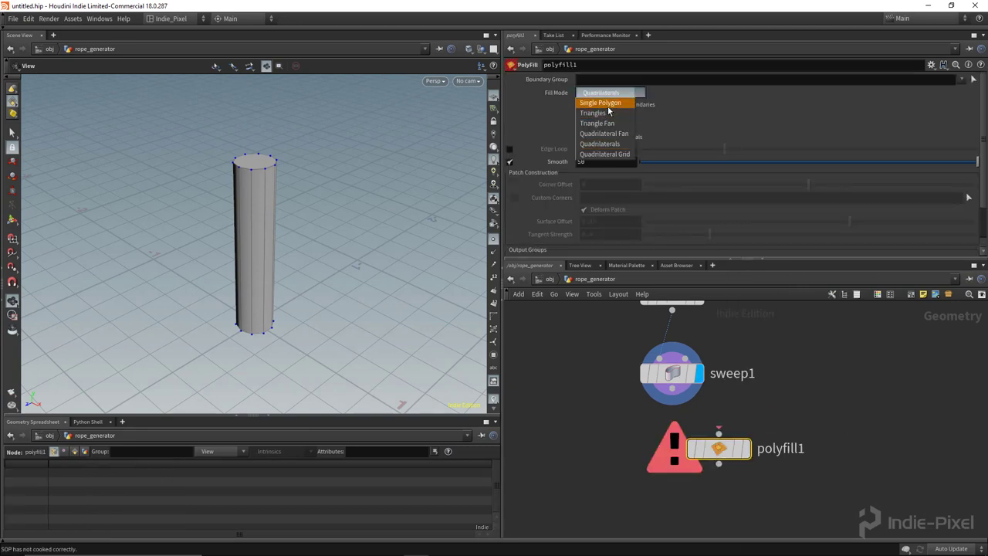
pyautogui.click(598, 101)
pyautogui.moveTo(791, 398); pyautogui.dragTo(669, 496)
pyautogui.press('Delete')
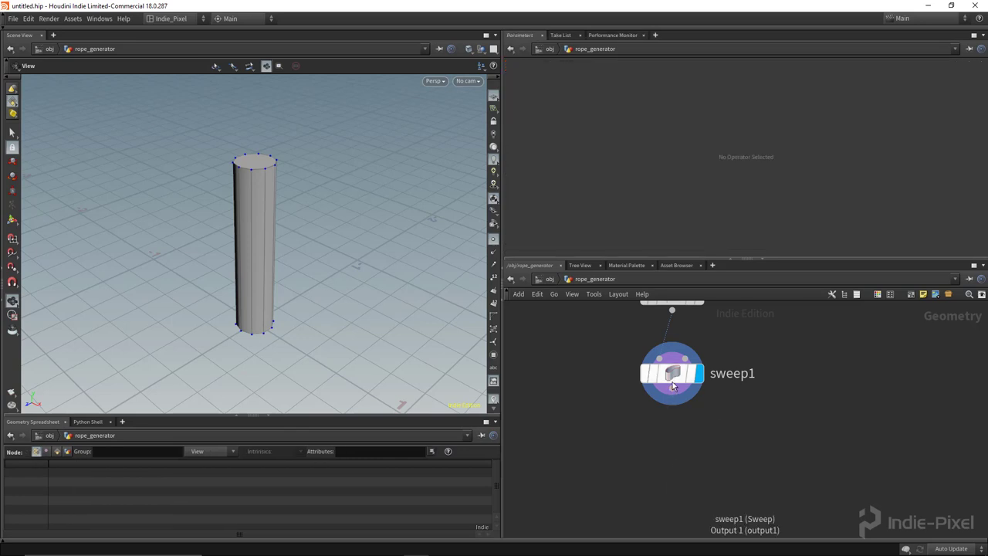
# Step: Reselect the Sweep node and show the group list in the viewport to examine the endcaps group
pyautogui.click(673, 382)
pyautogui.moveTo(621, 206); pyautogui.dragTo(530, 203)
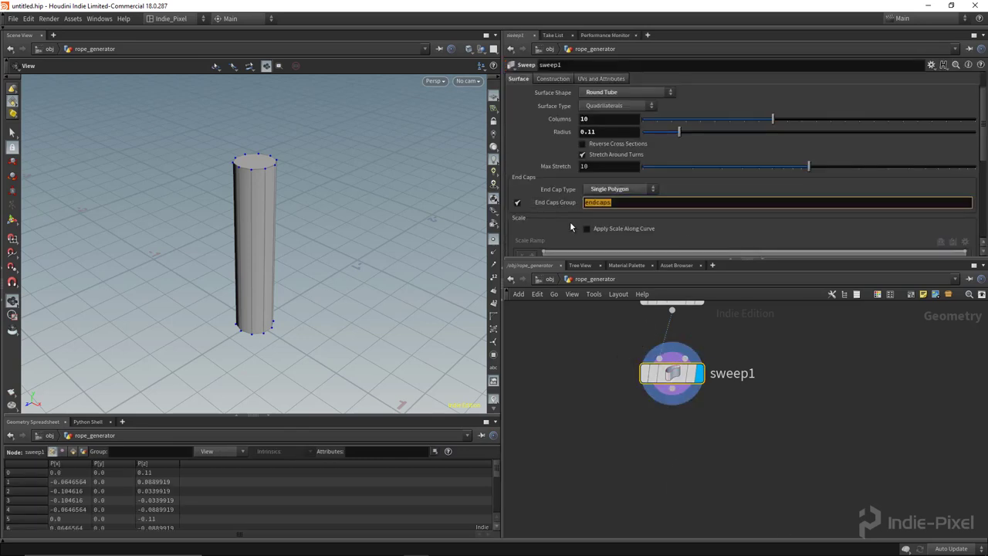
pyautogui.click(494, 355)
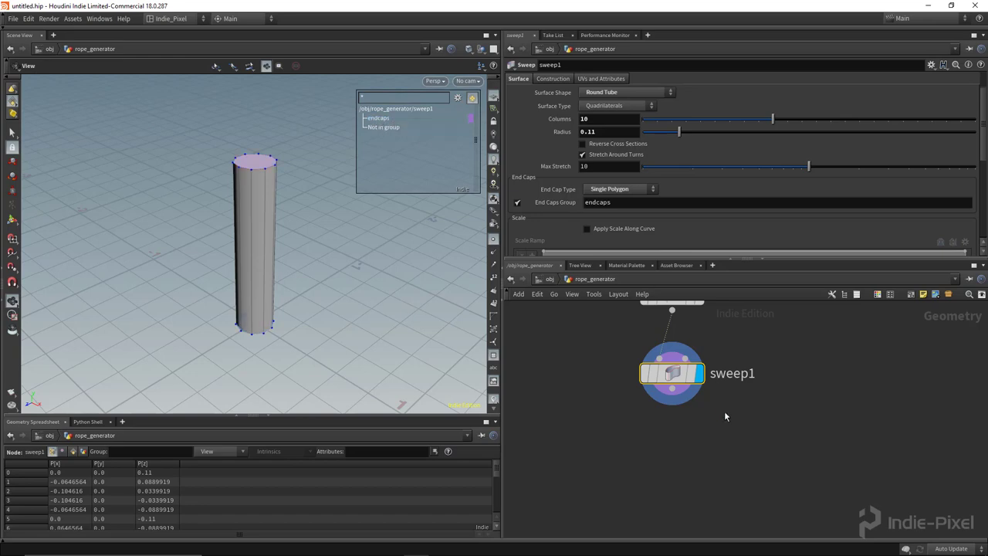
# Step: Add a Split node fed by the Sweep, display it and set its Group to endcaps
pyautogui.moveTo(683, 458); pyautogui.dragTo(685, 427, button='middle')
pyautogui.press('Tab')
pyautogui.write('spli')
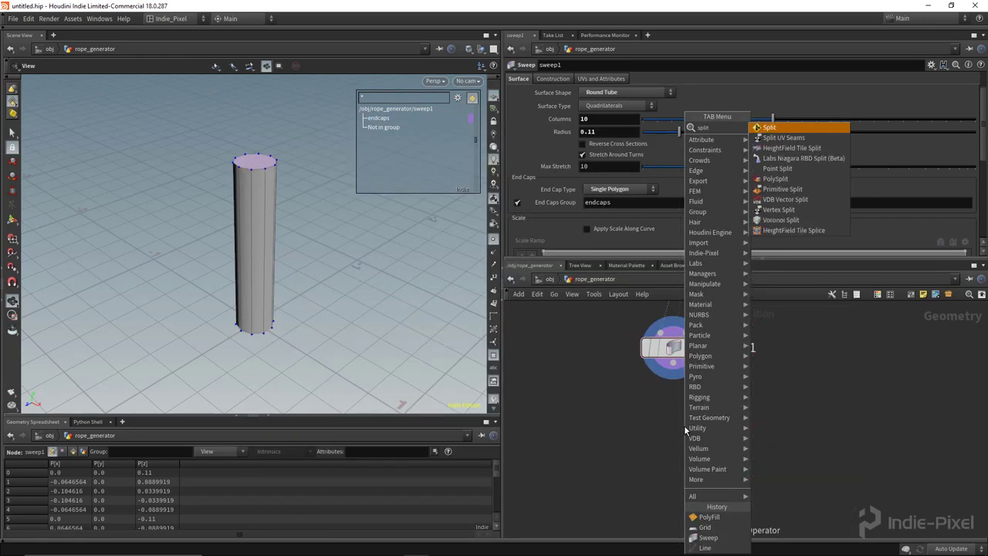
pyautogui.press('Return')
pyautogui.click(666, 423)
pyautogui.moveTo(674, 363); pyautogui.dragTo(684, 410)
pyautogui.click(691, 421)
pyautogui.click(970, 81)
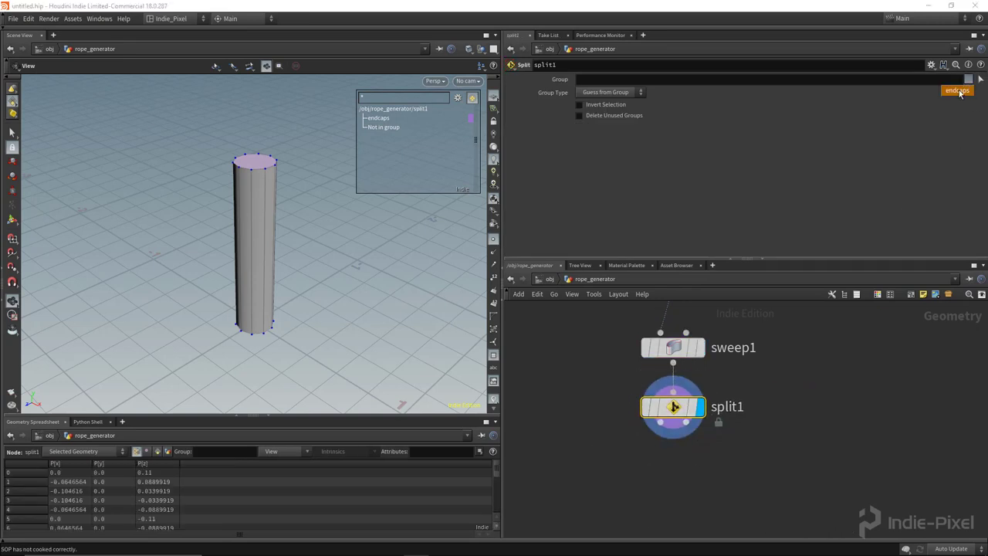
pyautogui.click(962, 91)
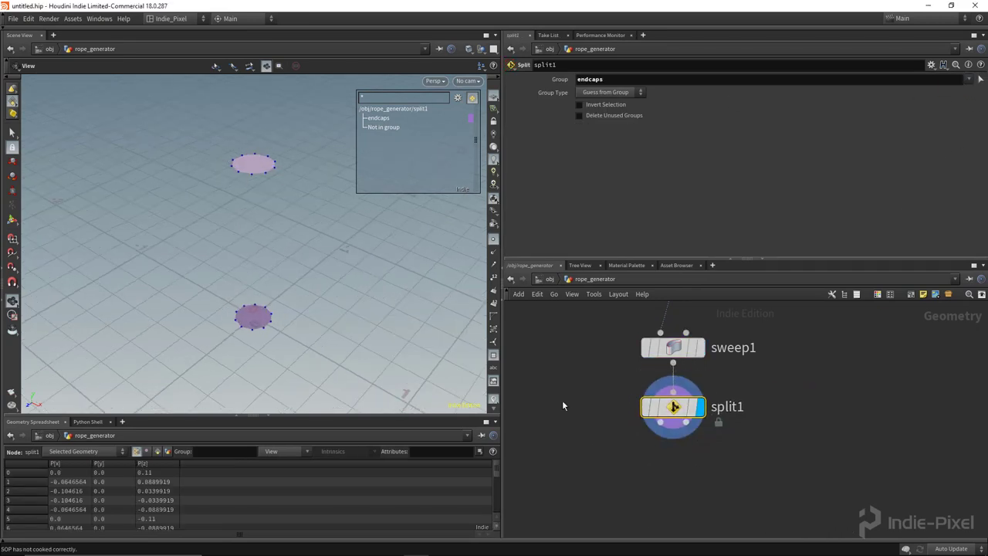
# Step: Delete the Split node and reselect the Sweep node
pyautogui.moveTo(580, 386); pyautogui.dragTo(836, 470)
pyautogui.press('Delete')
pyautogui.press('h')
pyautogui.click(679, 377)
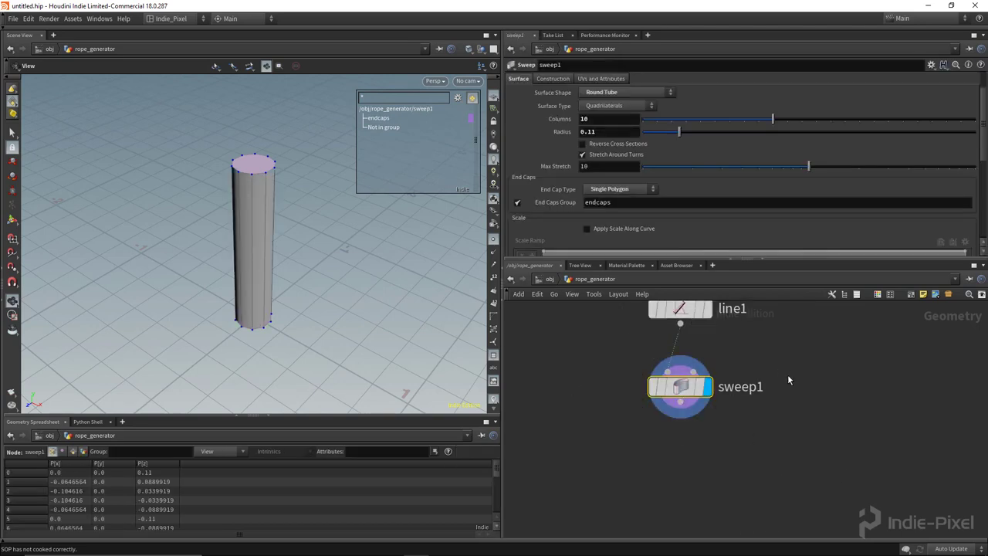
# Step: Set the Sweep's End Cap Type to None and hide the group list in the viewport
pyautogui.scroll(-2, 648, 168)
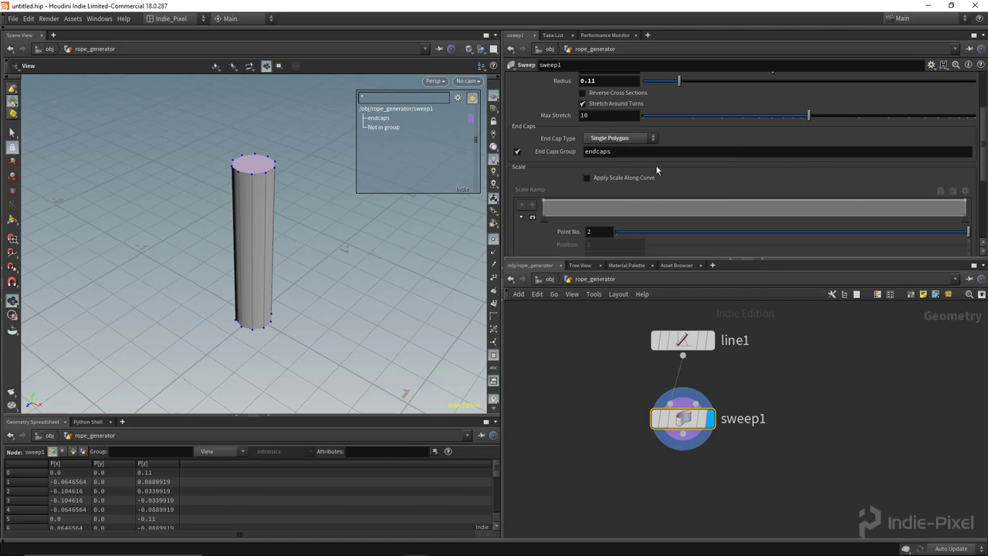
pyautogui.click(614, 140)
pyautogui.click(616, 141)
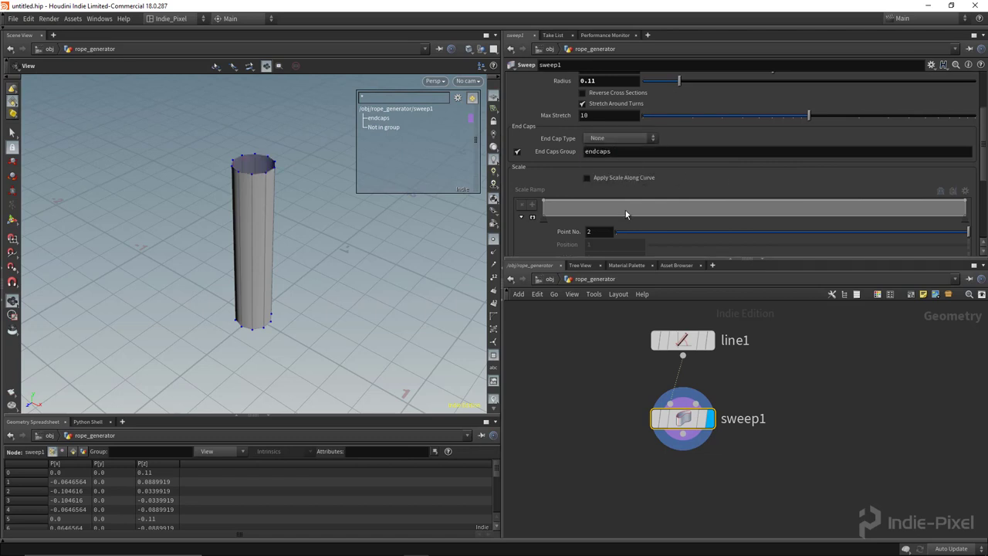
pyautogui.moveTo(305, 258); pyautogui.dragTo(313, 238)
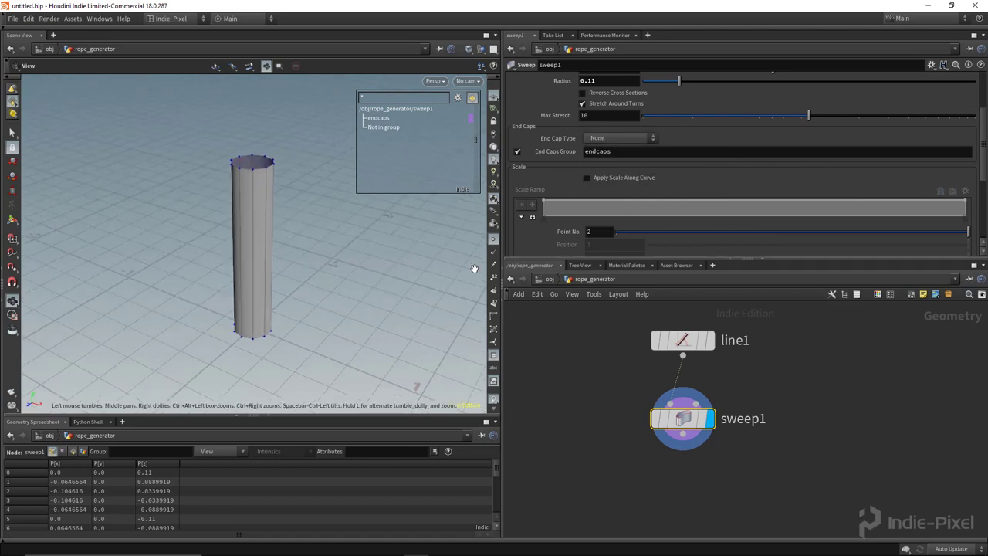
pyautogui.click(492, 353)
pyautogui.moveTo(299, 315); pyautogui.dragTo(307, 272)
# Step: Enable Apply Scale Along Curve and add a Scale Ramp point at position 0.196581 with a value of 0.4
pyautogui.scroll(-2, 675, 162)
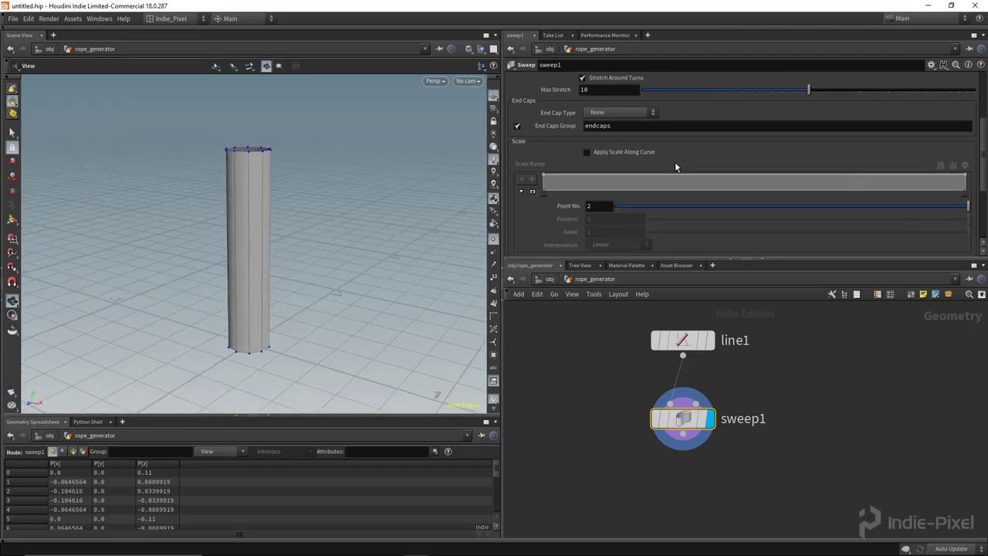
pyautogui.click(605, 154)
pyautogui.moveTo(420, 183); pyautogui.dragTo(363, 202)
pyautogui.moveTo(623, 181); pyautogui.dragTo(627, 188)
pyautogui.moveTo(252, 242); pyautogui.dragTo(266, 247)
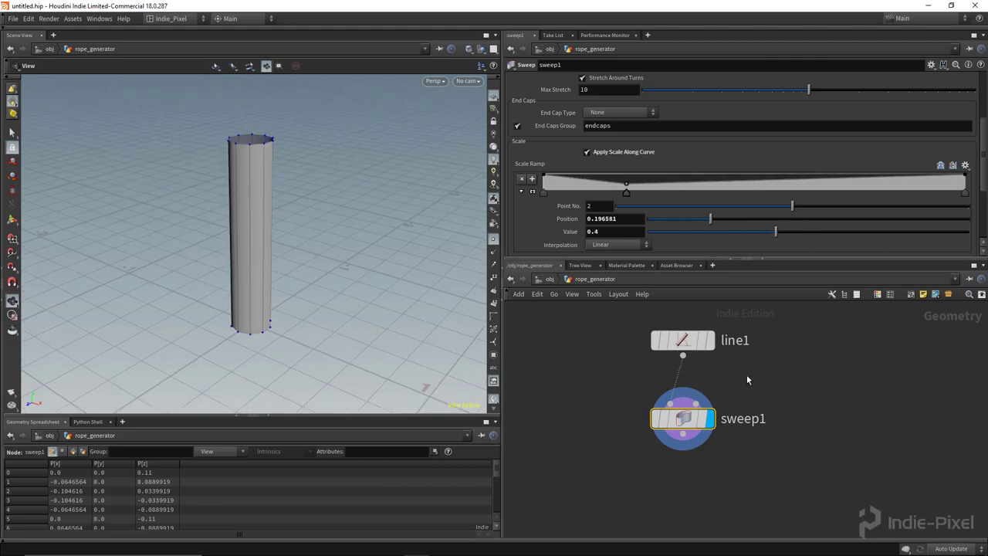
# Step: Set the Line node's Points to 12
pyautogui.moveTo(745, 384); pyautogui.dragTo(739, 416, button='middle')
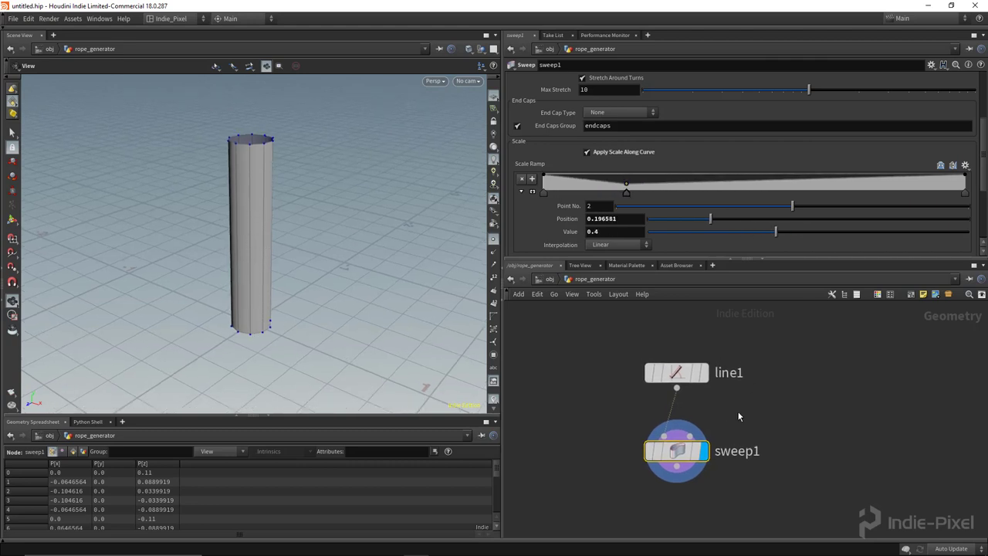
pyautogui.click(677, 372)
pyautogui.moveTo(656, 137); pyautogui.dragTo(723, 132)
# Step: Add Scale Ramp points on the Sweep at position 0.485958 with value 1 and at 0.759463 with value 0.466667
pyautogui.click(692, 463)
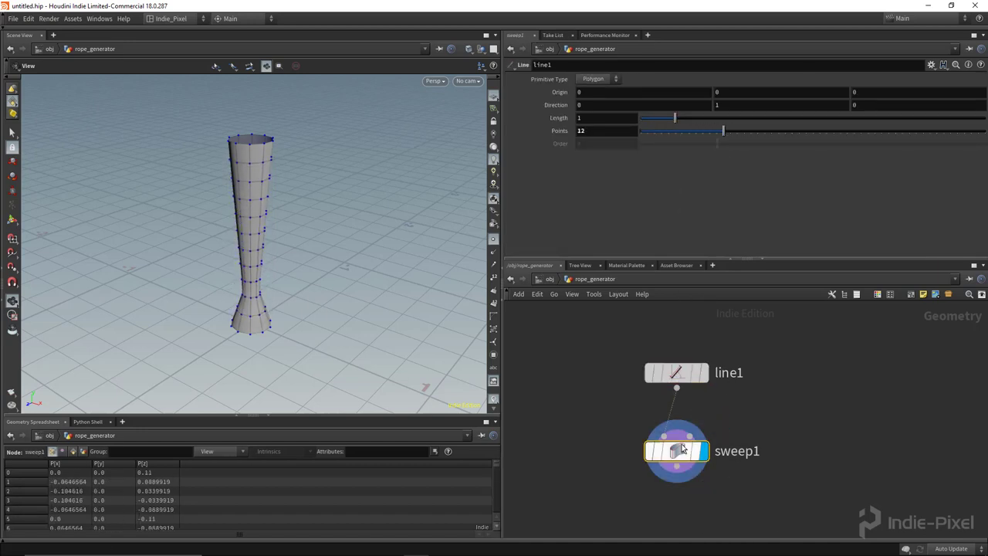
pyautogui.moveTo(833, 179); pyautogui.dragTo(749, 173)
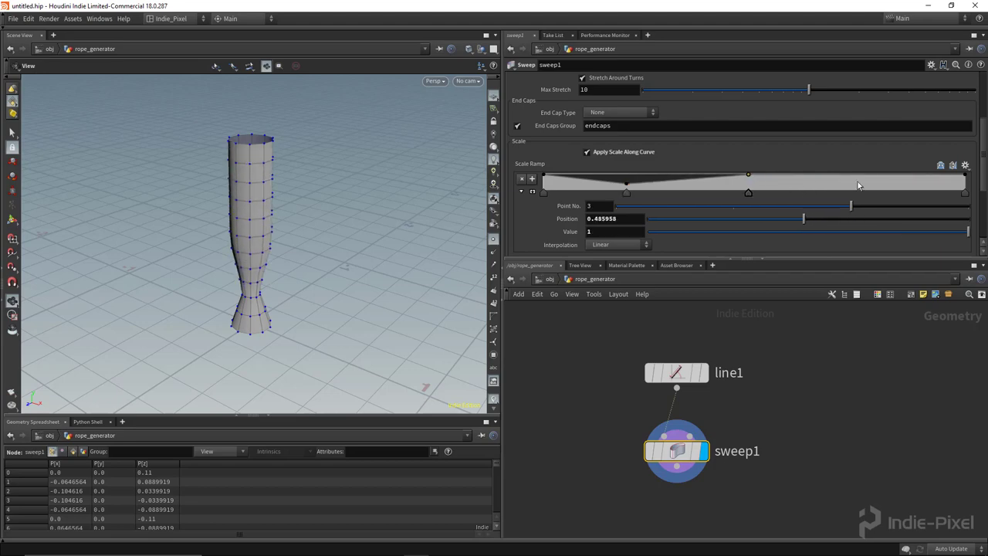
pyautogui.click(865, 183)
pyautogui.moveTo(332, 222)
pyautogui.mouseDown()
pyautogui.moveTo(242, 234)
pyautogui.moveTo(205, 159)
pyautogui.moveTo(342, 208)
pyautogui.moveTo(349, 224)
pyautogui.mouseUp()
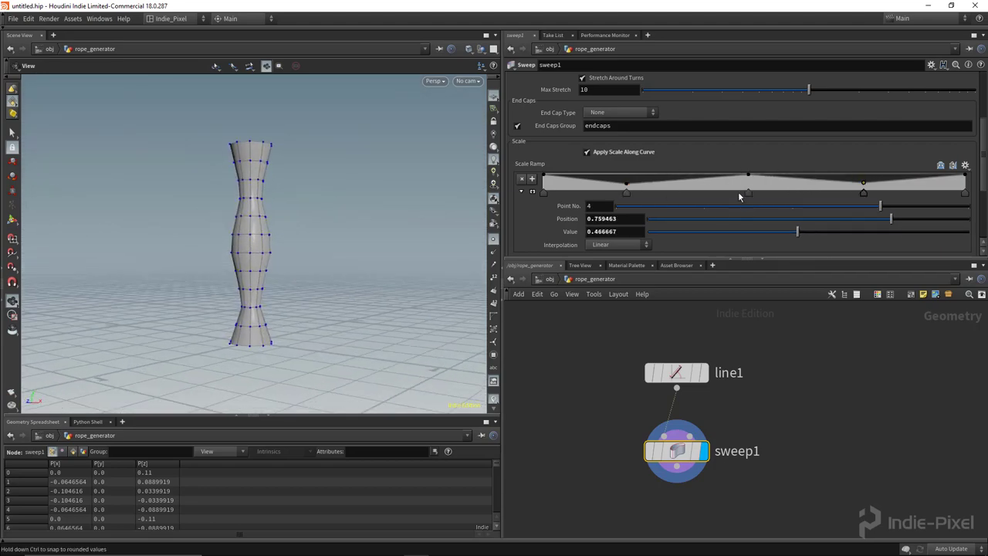
pyautogui.scroll(-2, 805, 200)
pyautogui.moveTo(262, 283); pyautogui.dragTo(301, 286)
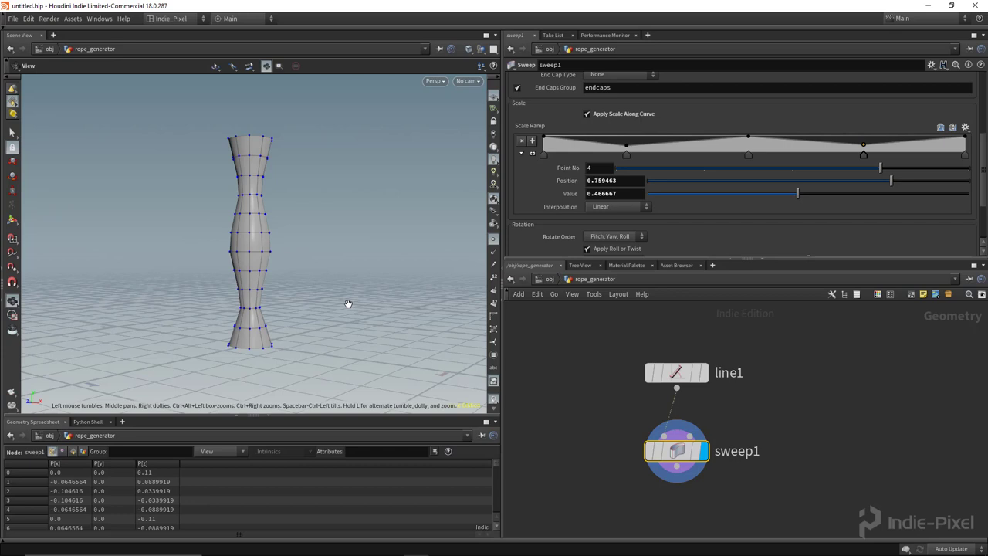
# Step: Reduce the Line node's Points to 2
pyautogui.moveTo(721, 387); pyautogui.dragTo(682, 383, button='middle')
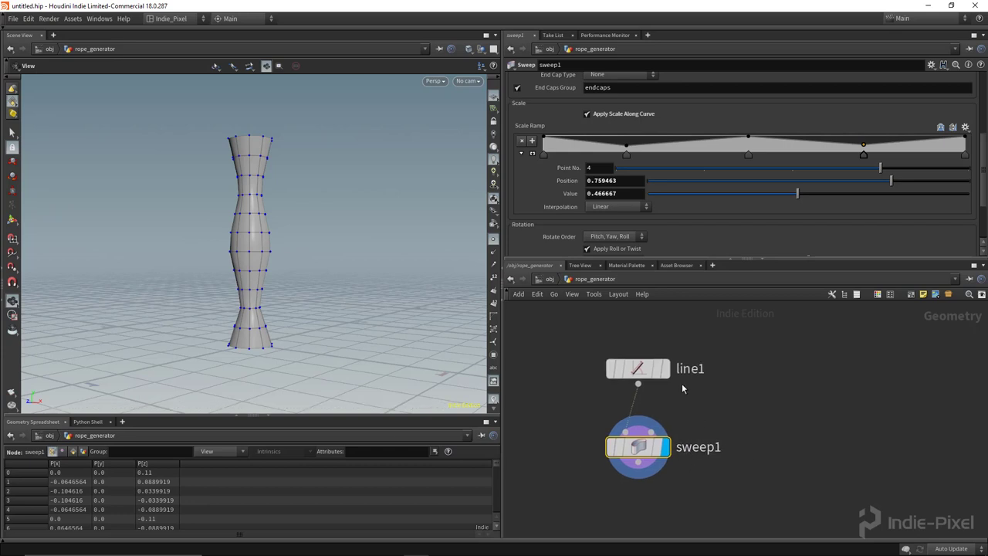
pyautogui.click(641, 375)
pyautogui.moveTo(694, 134); pyautogui.dragTo(657, 134)
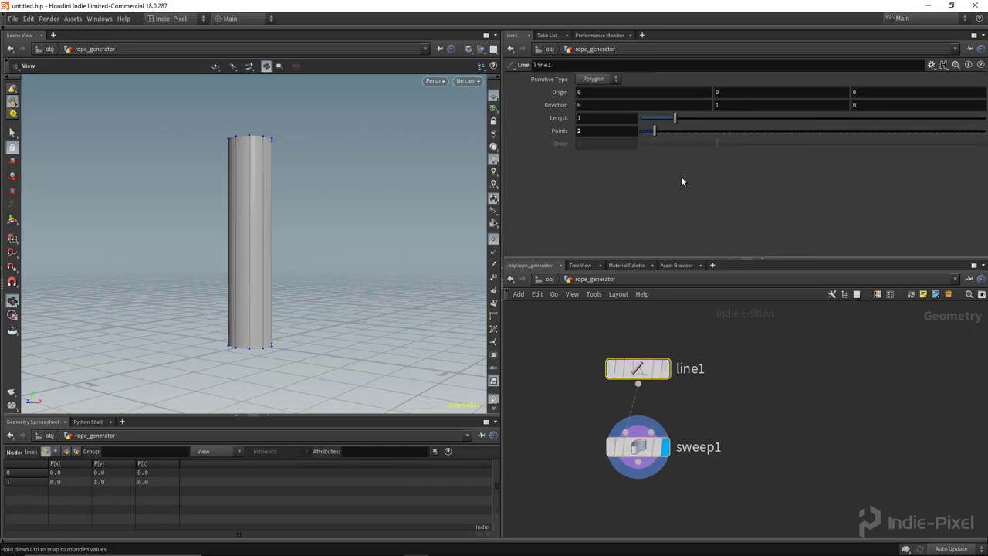
# Step: Add a Resample node beside the Line and Sweep nodes
pyautogui.press('Tab')
pyautogui.write('resa')
pyautogui.press('Return')
pyautogui.click(766, 404)
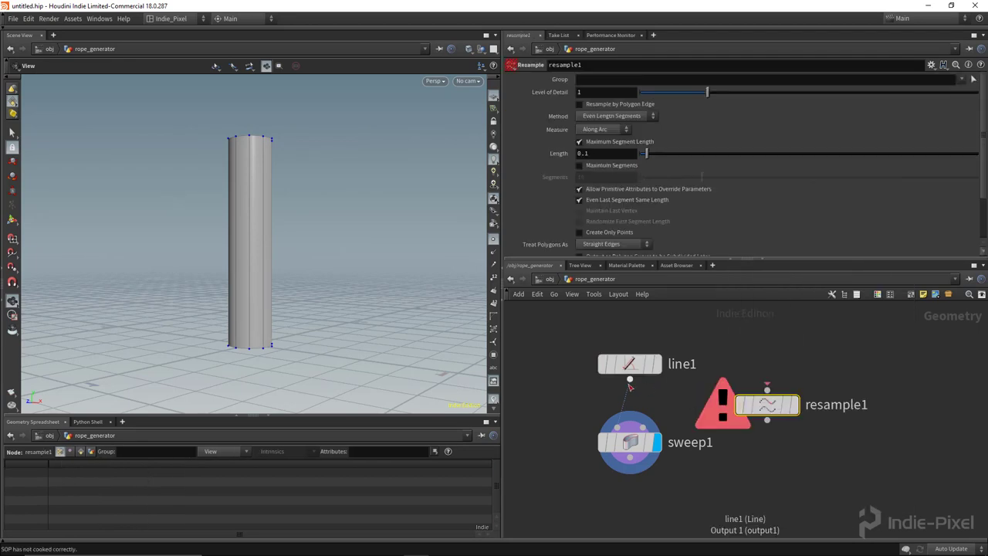
# Step: Display the Resample node fed by the line, enable its Curve U Attribute and enlarge the spreadsheet to inspect it
pyautogui.click(795, 411)
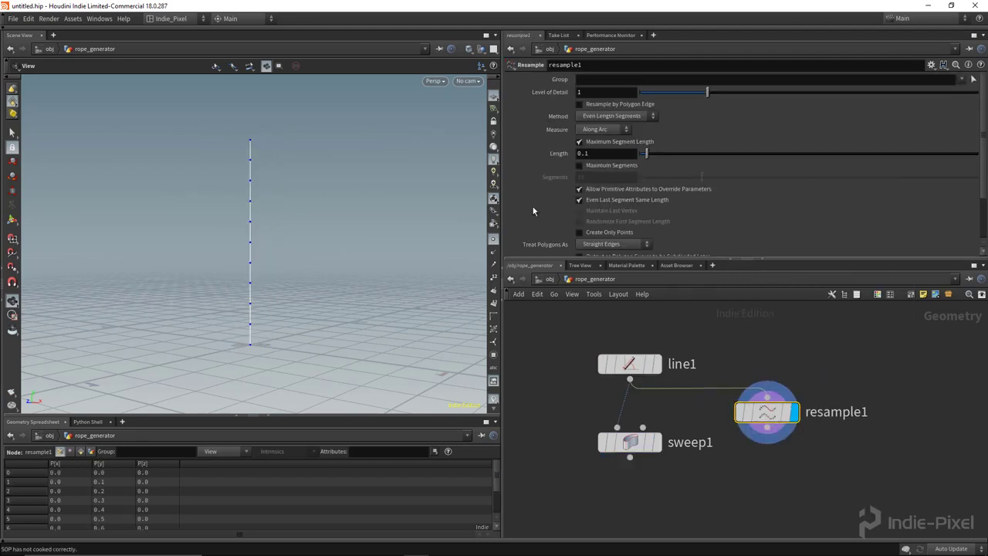
pyautogui.scroll(-3, 686, 200)
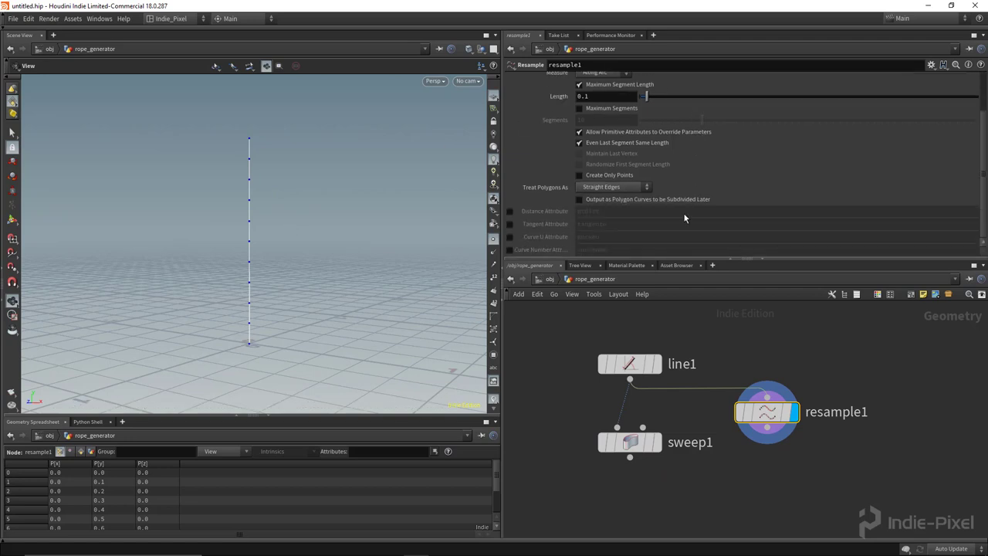
pyautogui.click(509, 237)
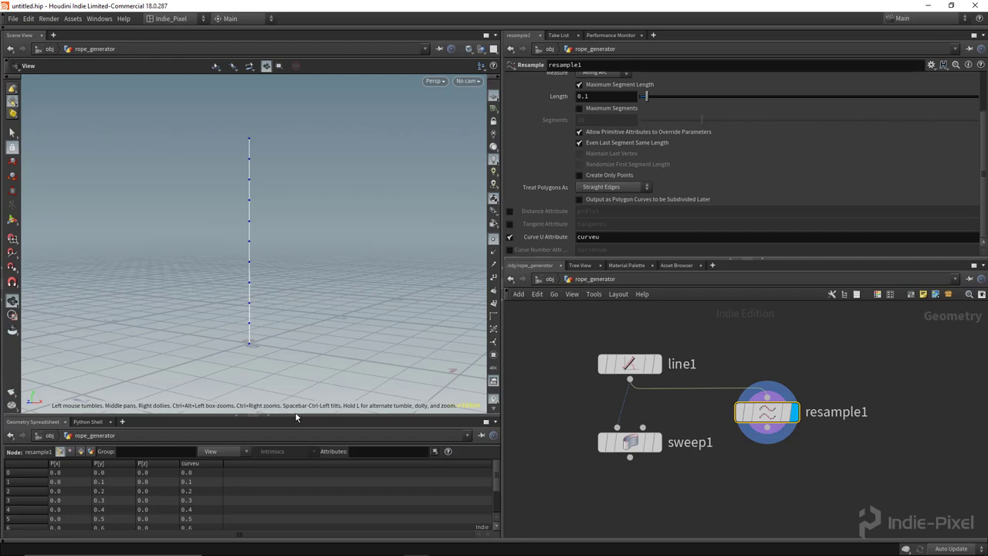
pyautogui.moveTo(296, 417); pyautogui.dragTo(296, 360)
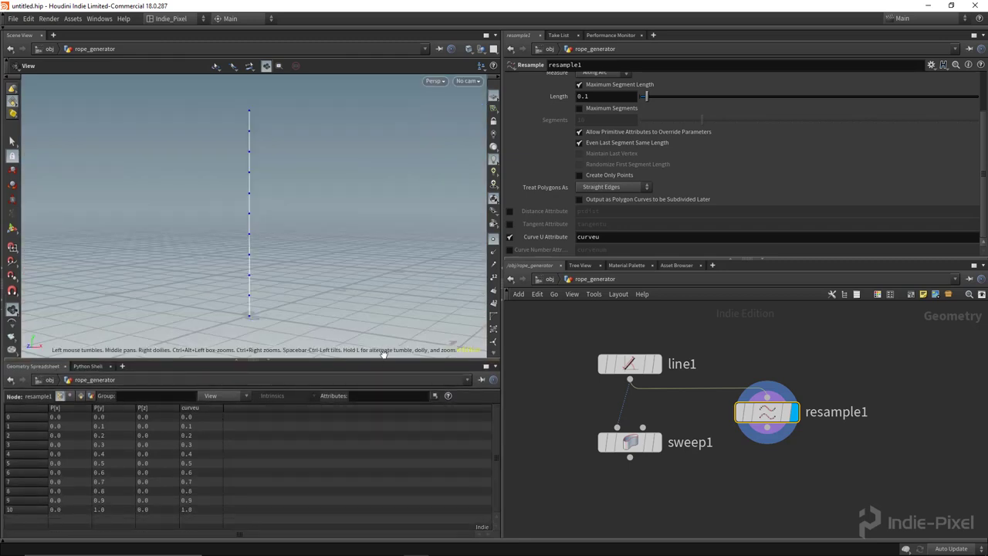
# Step: Delete the Resample node, display the Sweep node again and shrink the spreadsheet back
pyautogui.press('Delete')
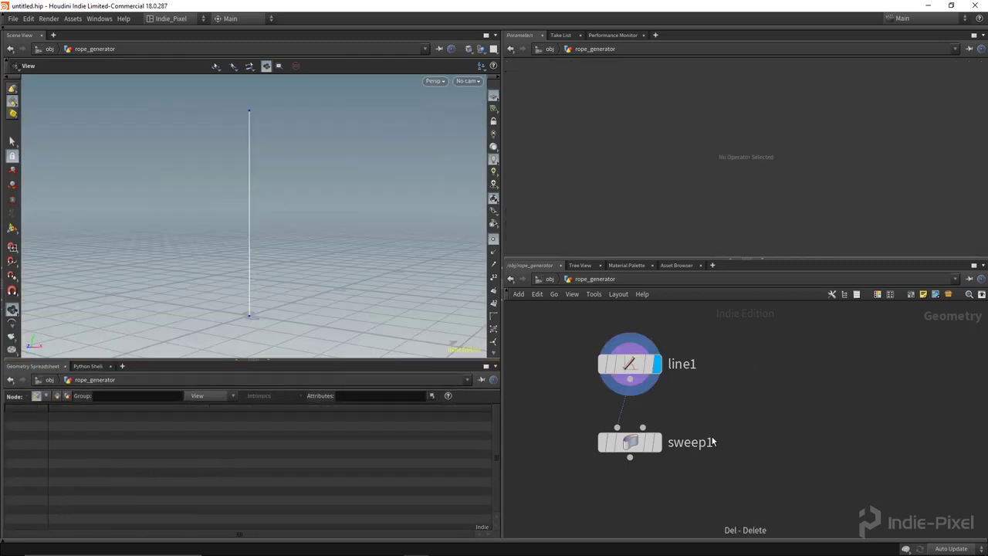
pyautogui.click(661, 402)
pyautogui.click(630, 441)
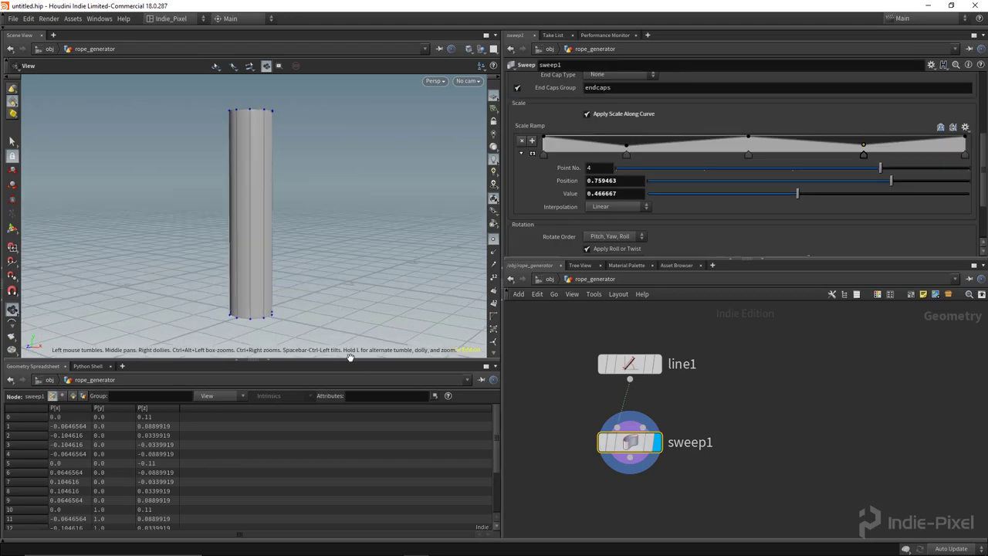
pyautogui.moveTo(351, 359); pyautogui.dragTo(352, 405)
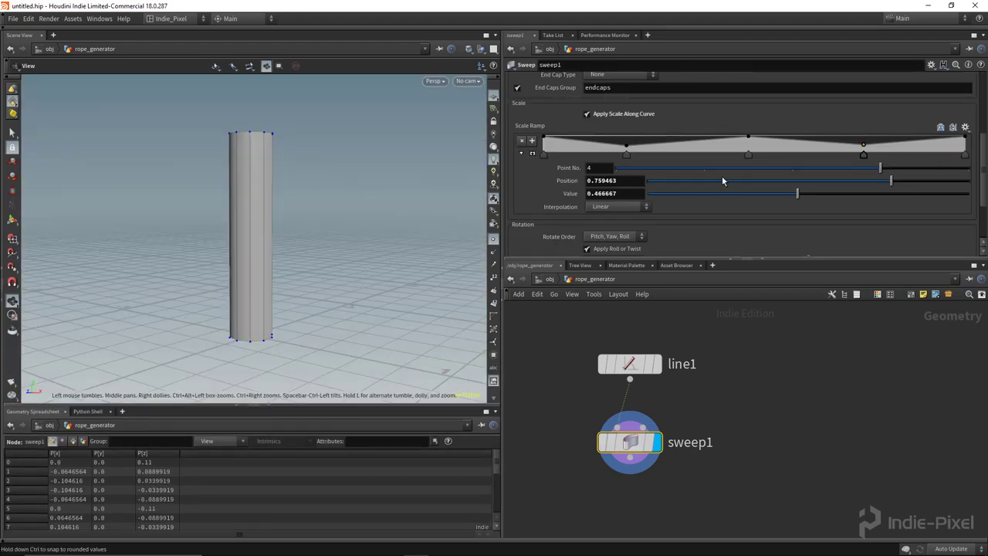
# Step: Raise the Line node's Points until the swept tube has ten segments along its height, and return to the Sweep settings
pyautogui.scroll(3, 735, 180)
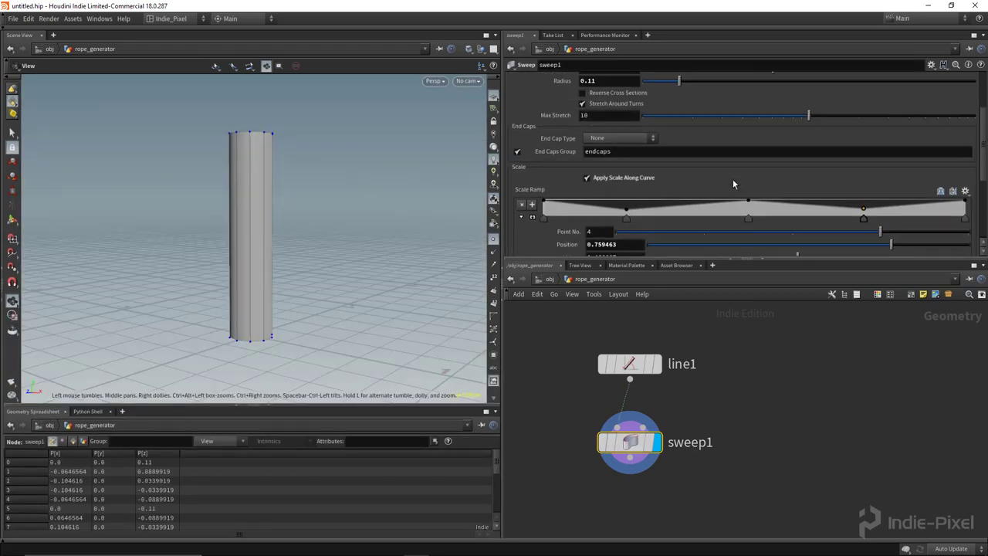
pyautogui.click(629, 369)
pyautogui.moveTo(654, 132); pyautogui.dragTo(719, 133)
pyautogui.click(630, 443)
# Step: Try out the Sweep's Roll, undo it, and set the Partial Twist to 180
pyautogui.scroll(-5, 697, 136)
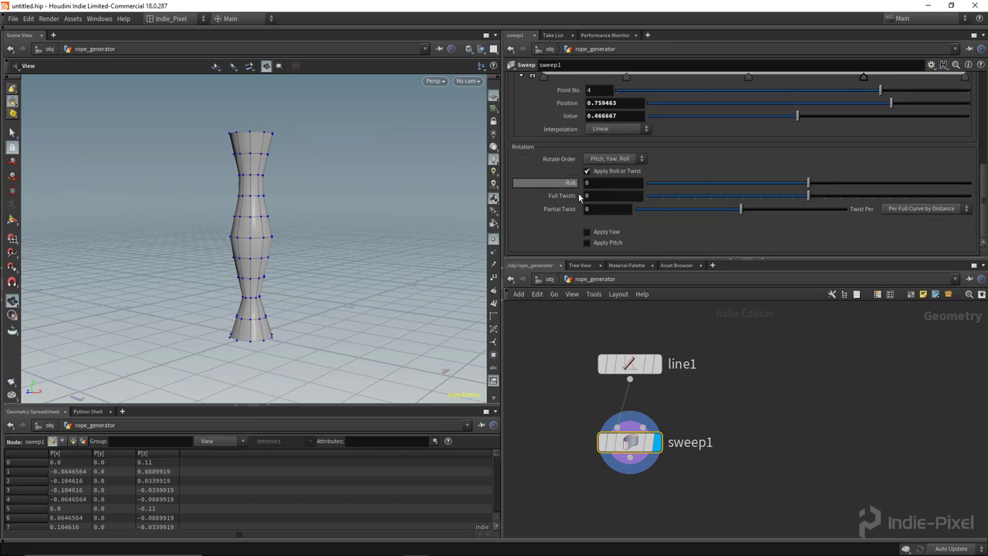
pyautogui.scroll(2, 307, 223)
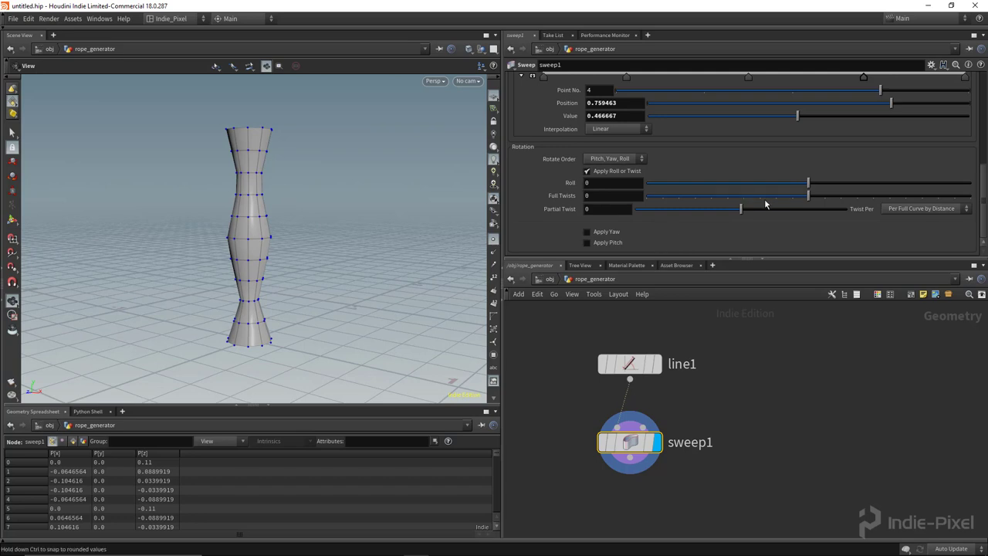
pyautogui.moveTo(819, 189)
pyautogui.mouseDown()
pyautogui.moveTo(713, 187)
pyautogui.moveTo(911, 195)
pyautogui.moveTo(824, 198)
pyautogui.mouseUp()
pyautogui.hotkey('ctrl', 'z')
pyautogui.moveTo(741, 210); pyautogui.dragTo(857, 210)
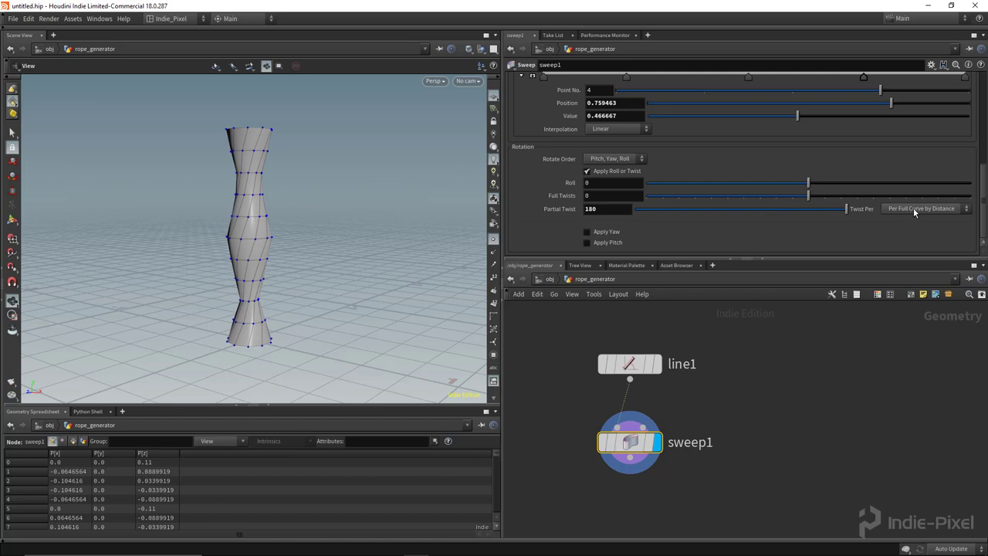
pyautogui.click(919, 208)
pyautogui.click(826, 234)
# Step: Enable Apply Yaw and Apply Pitch on the Sweep and disable Apply Roll or Twist
pyautogui.click(617, 232)
pyautogui.click(614, 244)
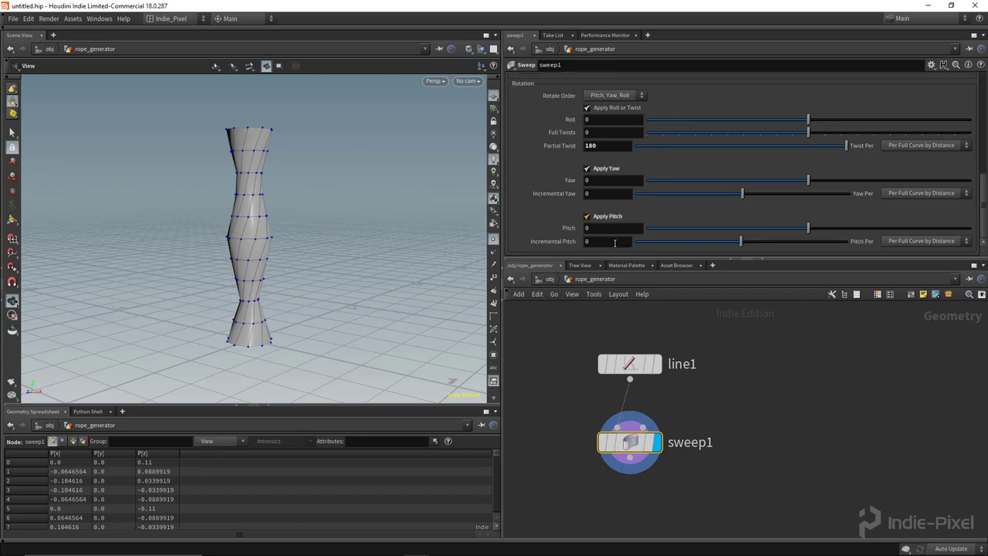
pyautogui.click(610, 108)
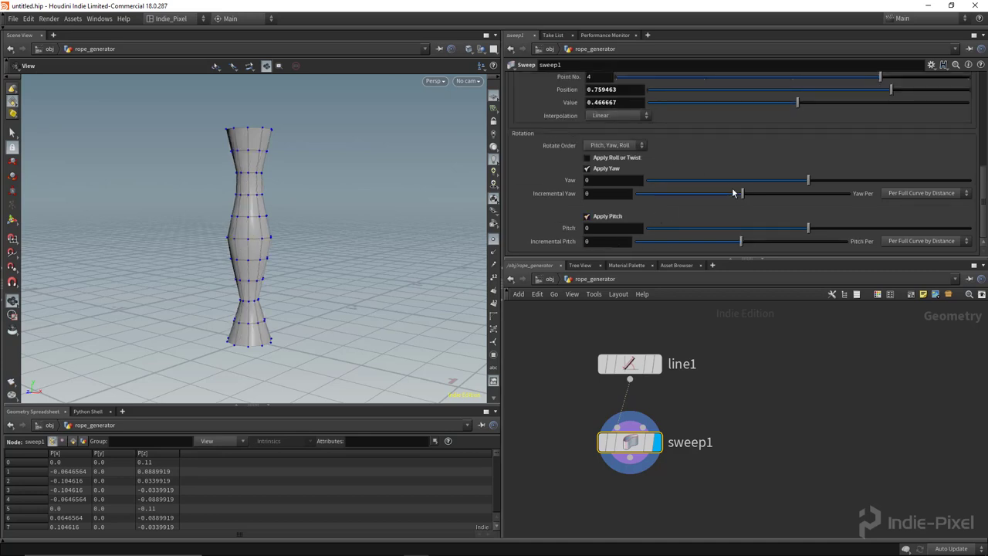
# Step: Try different Yaw and Incremental Yaw values on the Sweep, including an Incremental Yaw of -22.5, and undo them
pyautogui.moveTo(807, 182)
pyautogui.mouseDown()
pyautogui.moveTo(869, 184)
pyautogui.moveTo(815, 189)
pyautogui.mouseUp()
pyautogui.hotkey('ctrl', 'z')
pyautogui.moveTo(741, 193); pyautogui.dragTo(780, 193)
pyautogui.moveTo(744, 195); pyautogui.dragTo(729, 195)
pyautogui.hotkey('ctrl', 'z')
pyautogui.hotkey('ctrl', 'z')
pyautogui.hotkey('ctrl', 'z')
pyautogui.hotkey('ctrl', 'z')
pyautogui.hotkey('ctrl', 'z')
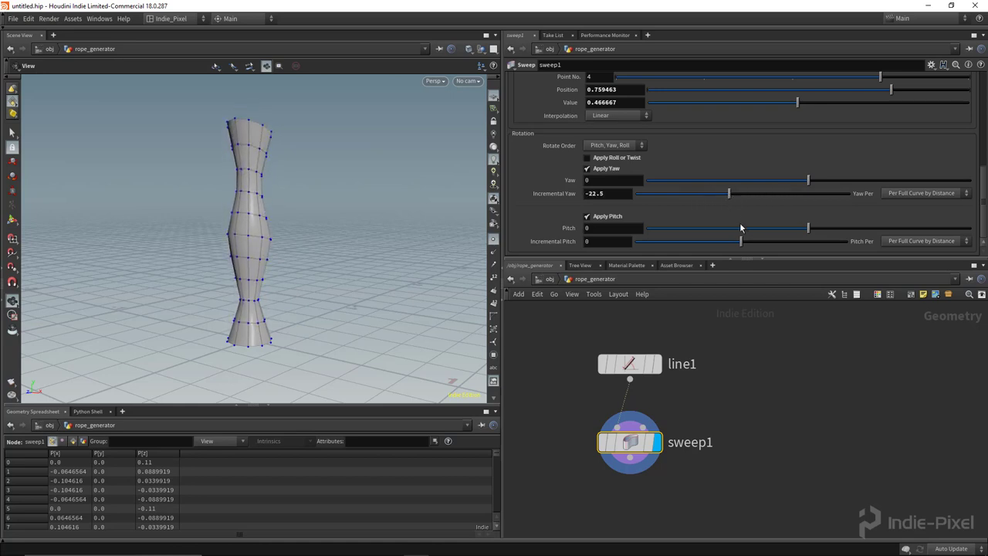
# Step: Try changing the Sweep's Pitch and Incremental Pitch, undoing each change
pyautogui.moveTo(808, 230); pyautogui.dragTo(830, 231)
pyautogui.hotkey('ctrl', 'z')
pyautogui.moveTo(746, 243)
pyautogui.mouseDown()
pyautogui.moveTo(765, 247)
pyautogui.moveTo(753, 247)
pyautogui.mouseUp()
pyautogui.hotkey('ctrl', 'z')
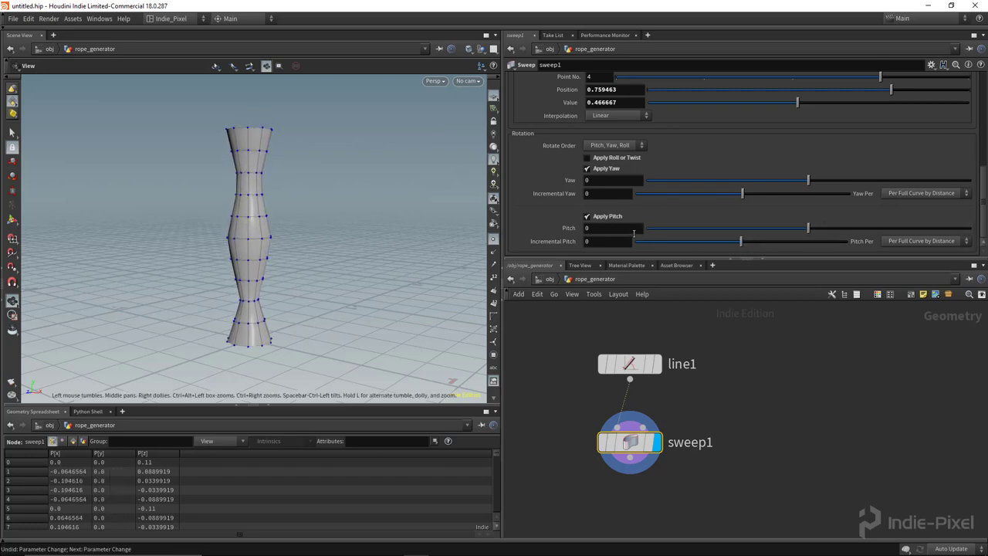
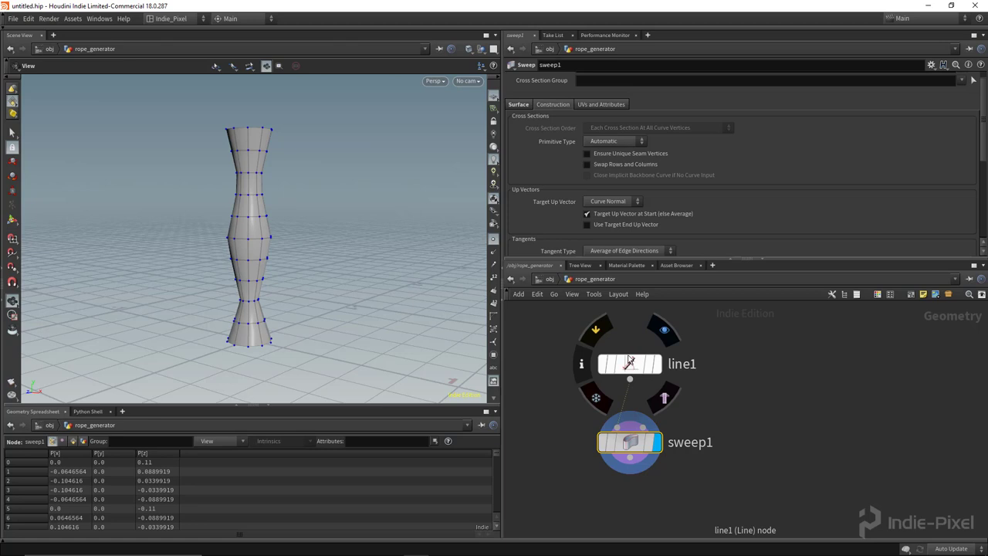
# Step: Look over the Sweep's UV settings, then turn off Apply Scale Along Curve in its surface settings
pyautogui.scroll(1, 650, 192)
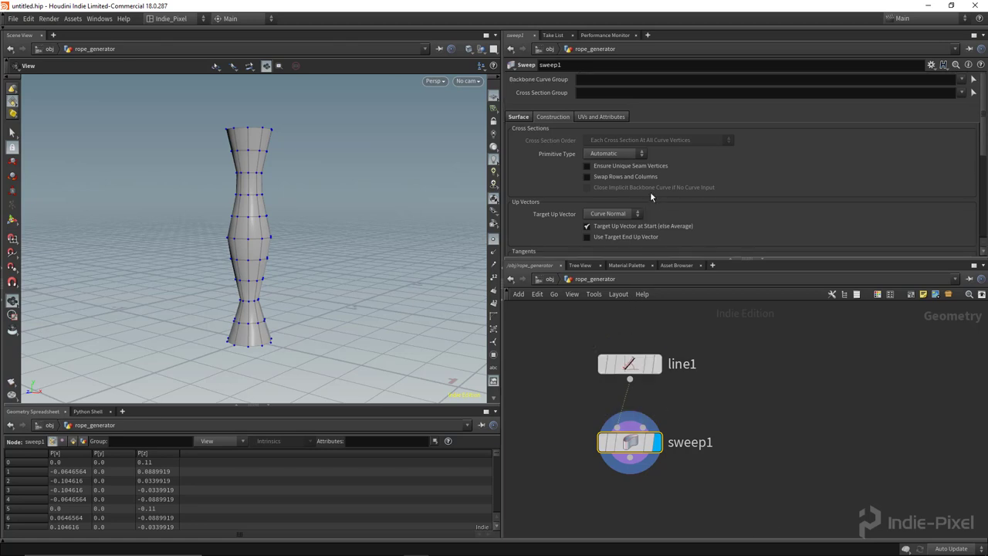
pyautogui.click(601, 117)
pyautogui.moveTo(406, 247); pyautogui.dragTo(271, 267)
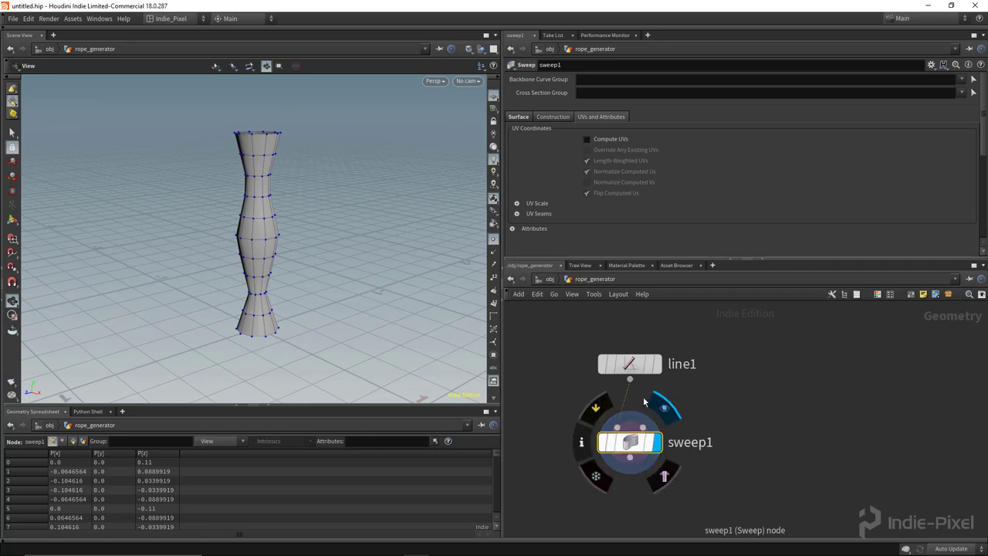
pyautogui.click(519, 117)
pyautogui.scroll(-5, 676, 206)
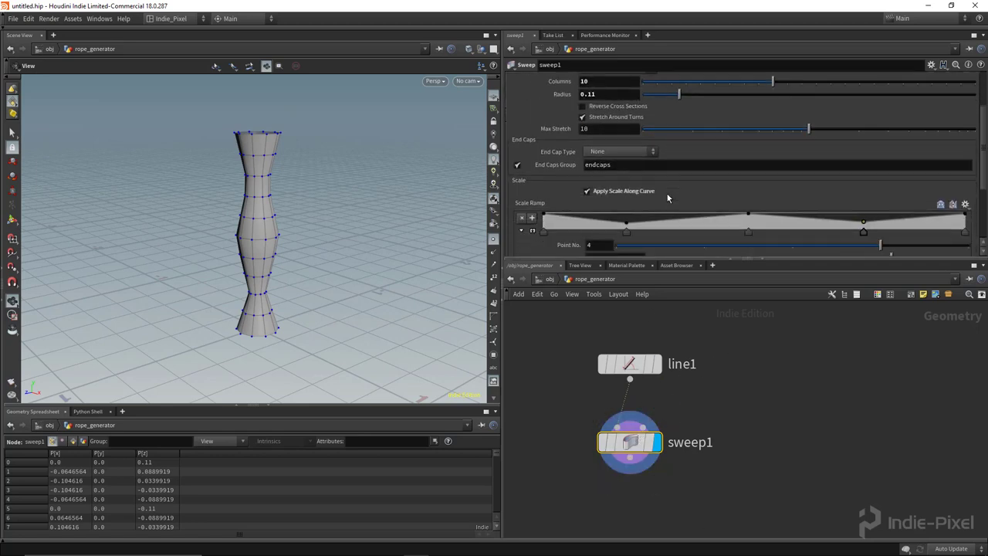
pyautogui.click(626, 180)
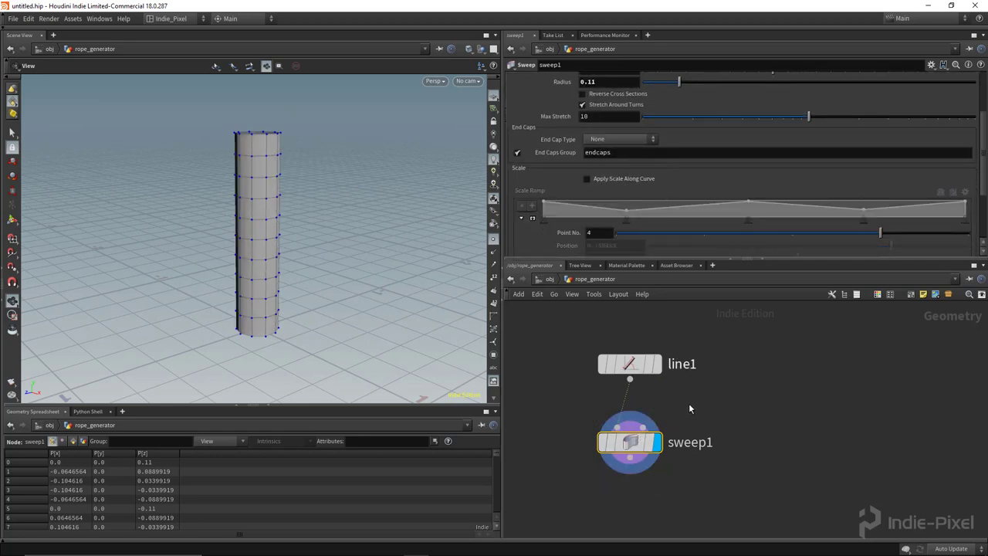
# Step: Switch the viewport to the UV view and enable Compute UVs on the Sweep
pyautogui.click(629, 363)
pyautogui.click(630, 444)
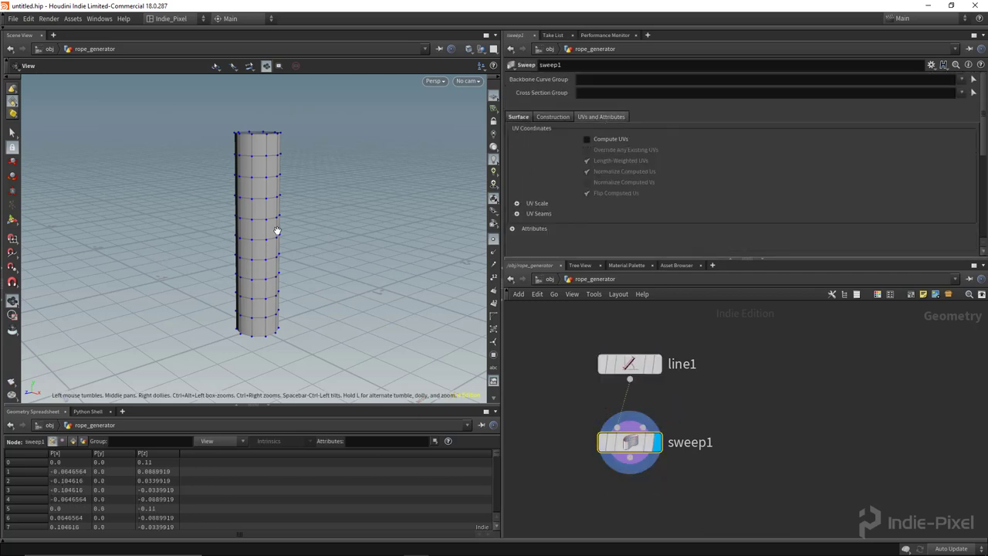
pyautogui.moveTo(278, 230); pyautogui.dragTo(252, 237)
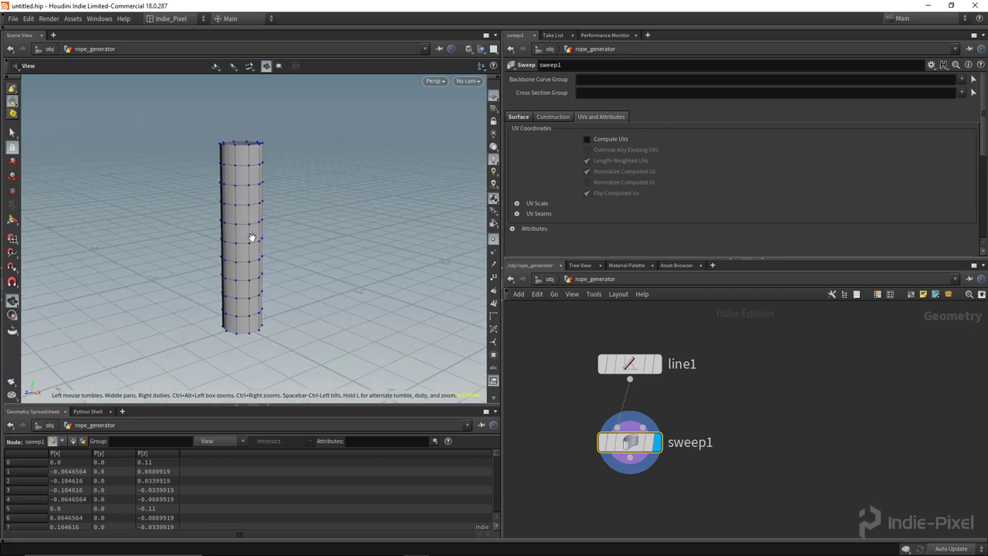
pyautogui.hotkey('space', '5')
pyautogui.moveTo(279, 224); pyautogui.dragTo(303, 206, button='right')
pyautogui.moveTo(303, 205); pyautogui.dragTo(228, 287, button='middle')
pyautogui.moveTo(228, 288); pyautogui.dragTo(311, 282, button='right')
pyautogui.moveTo(274, 278); pyautogui.dragTo(257, 271, button='middle')
pyautogui.moveTo(257, 271); pyautogui.dragTo(261, 271, button='right')
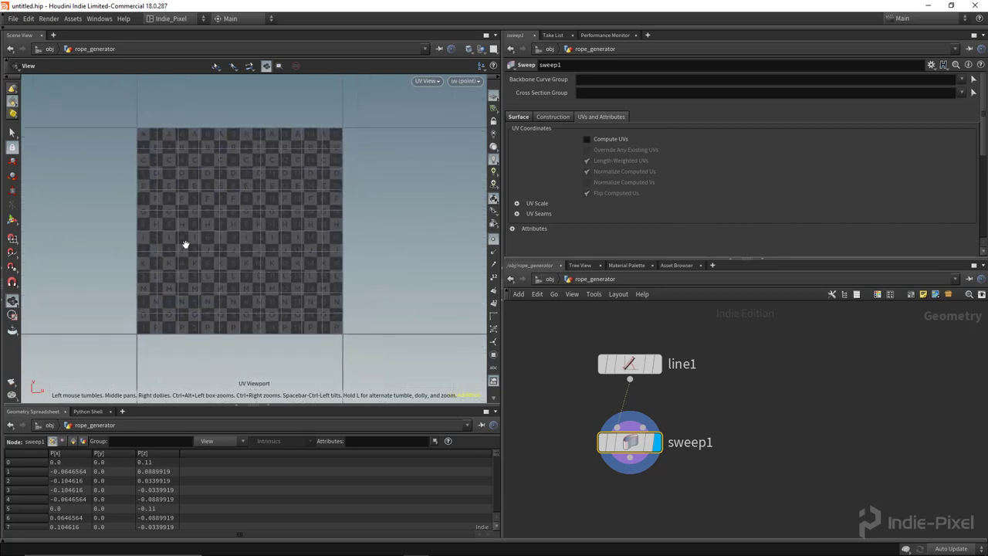
pyautogui.moveTo(186, 245); pyautogui.dragTo(207, 244, button='middle')
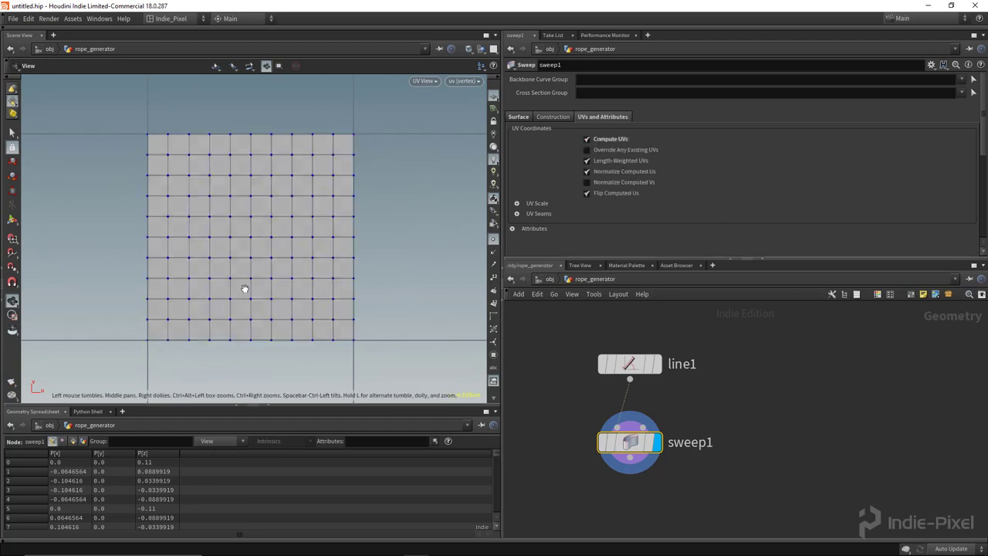
# Step: Inspect the tube's UV layout and turn off Normalize Computed Us on the Sweep
pyautogui.scroll(-2, 295, 269)
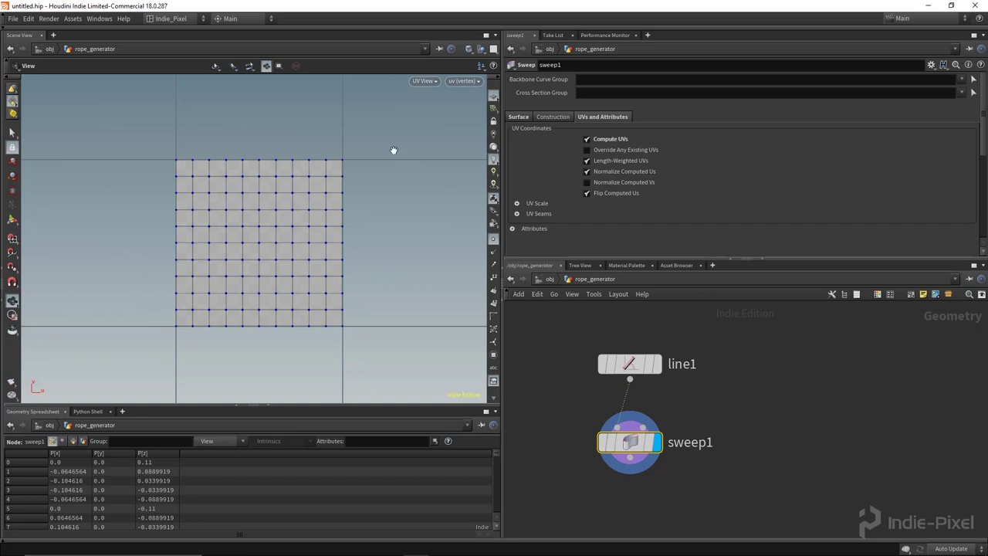
pyautogui.scroll(1, 273, 271)
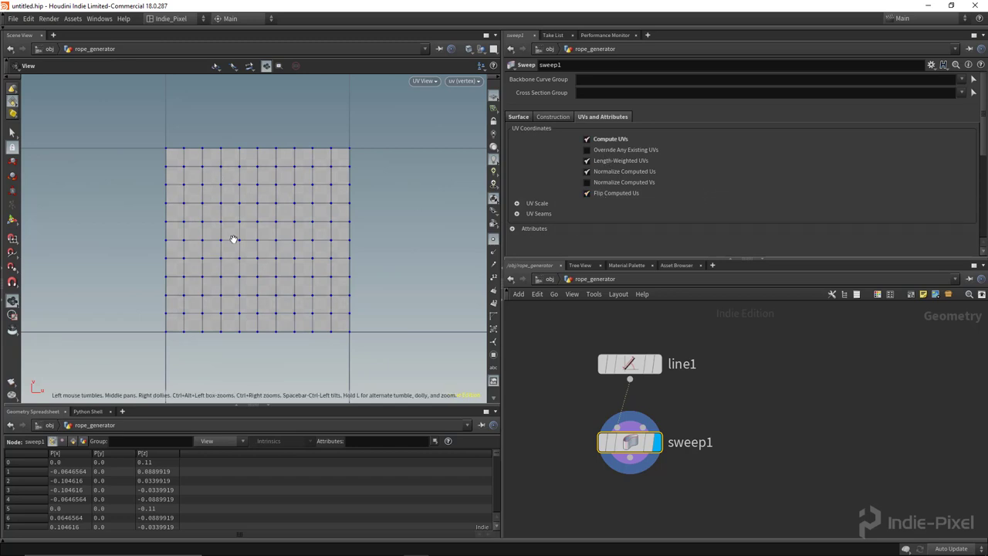
pyautogui.scroll(1, 236, 239)
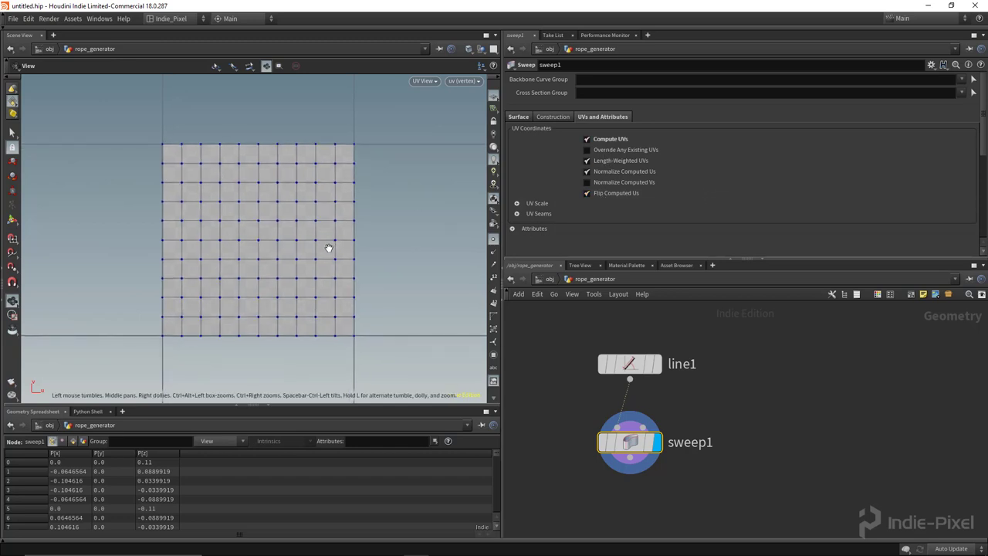
pyautogui.moveTo(279, 259)
pyautogui.mouseDown(button='right')
pyautogui.moveTo(236, 264)
pyautogui.moveTo(278, 276)
pyautogui.mouseUp(button='right')
pyautogui.moveTo(278, 277); pyautogui.dragTo(271, 276, button='middle')
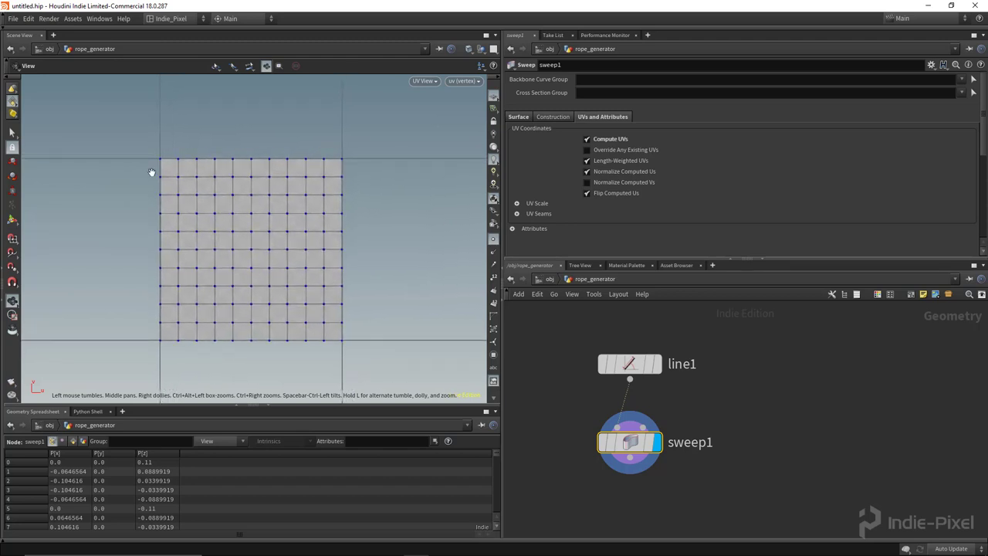
pyautogui.scroll(-1, 308, 312)
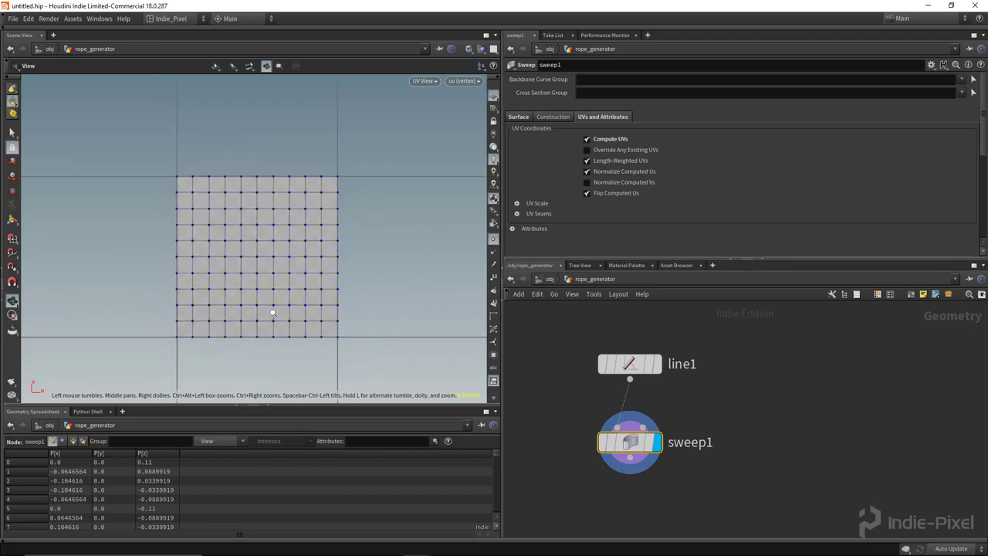
pyautogui.click(604, 173)
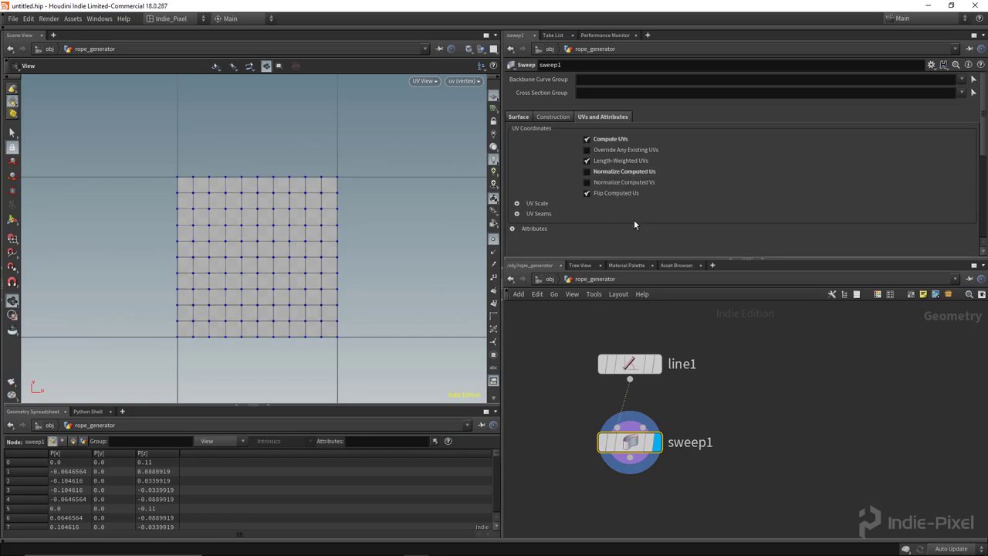
# Step: Turn off snapping of U and V to the nearest tile boundary in the Sweep's UV Seams settings
pyautogui.scroll(-2, 603, 201)
pyautogui.click(516, 164)
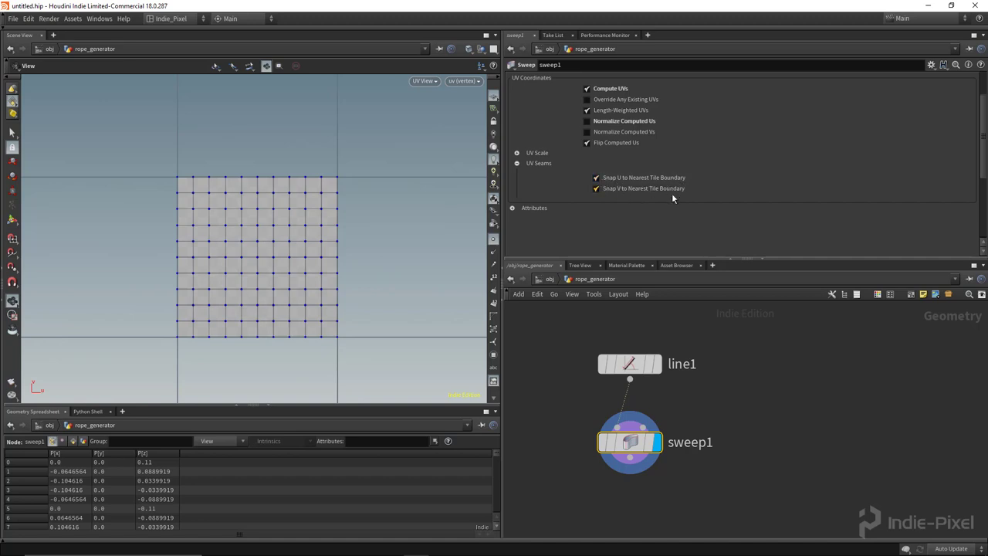
pyautogui.scroll(2, 271, 250)
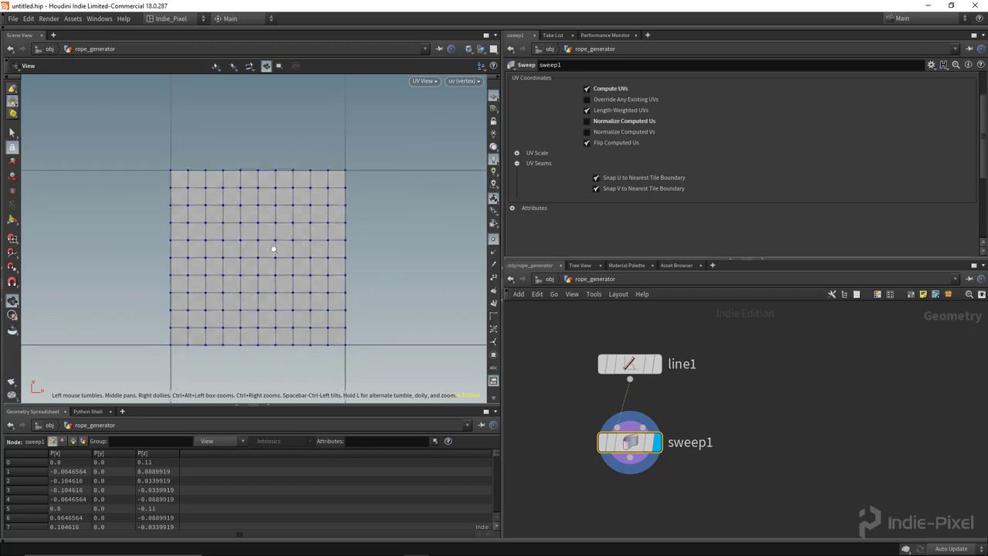
pyautogui.click(596, 177)
pyautogui.click(597, 189)
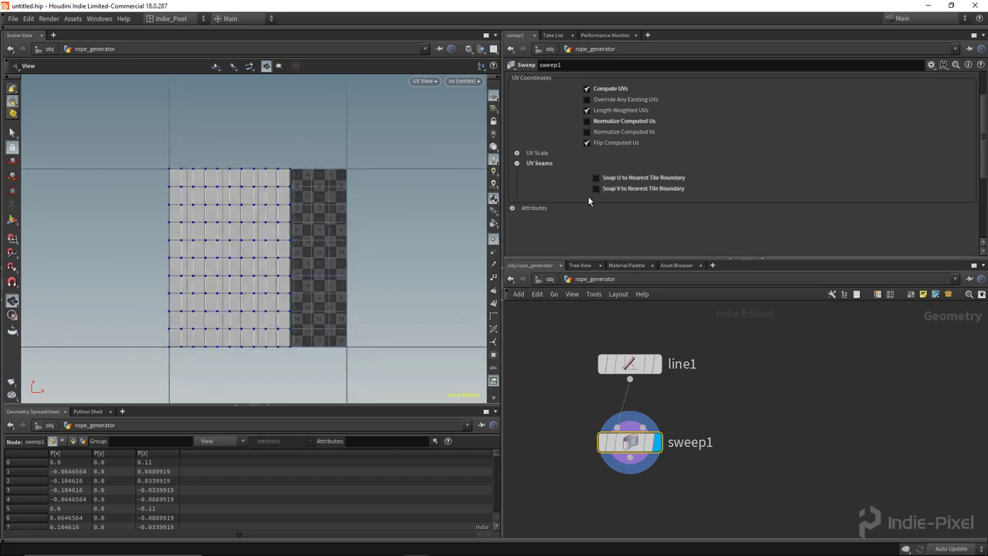
pyautogui.scroll(-1, 229, 171)
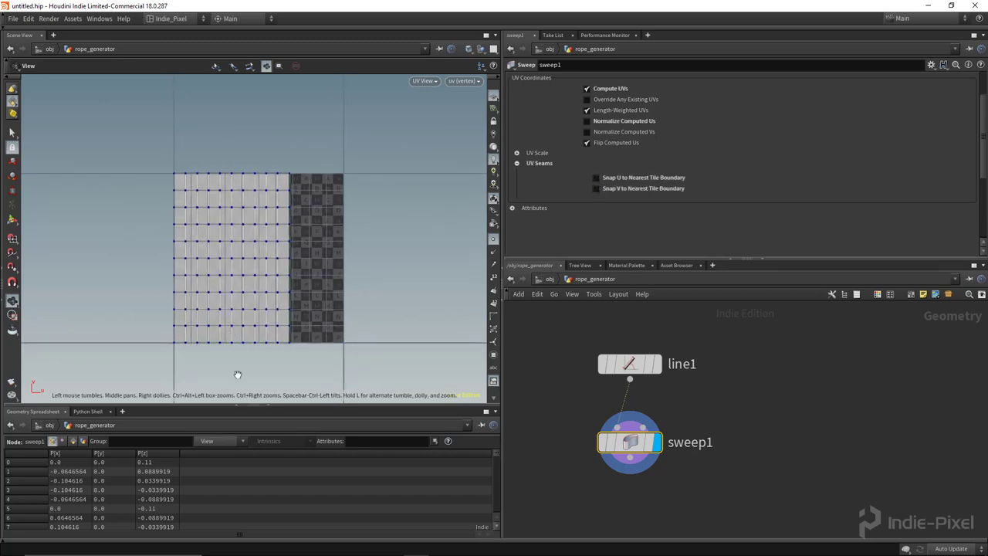
pyautogui.moveTo(776, 259); pyautogui.dragTo(777, 191)
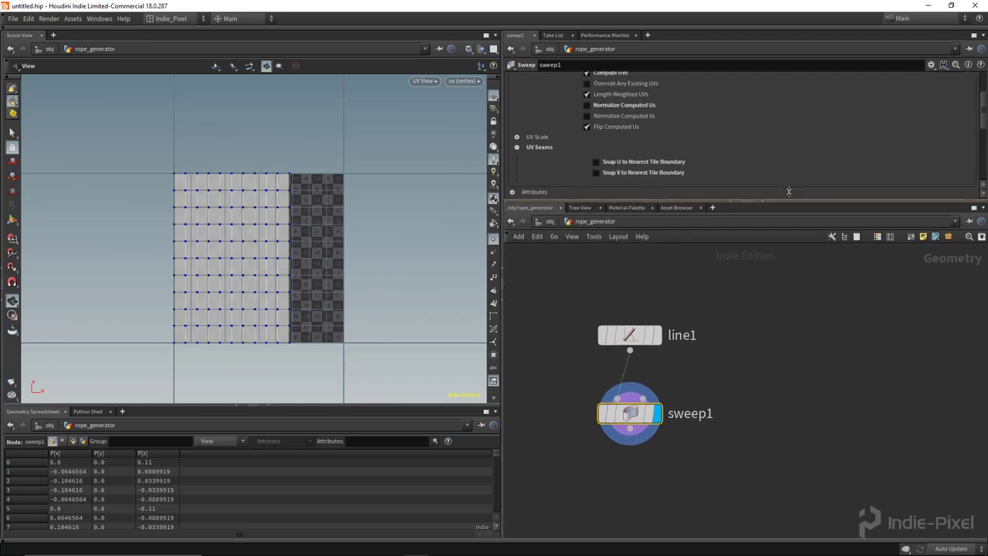
pyautogui.moveTo(734, 371); pyautogui.dragTo(770, 349, button='middle')
pyautogui.press('Tab')
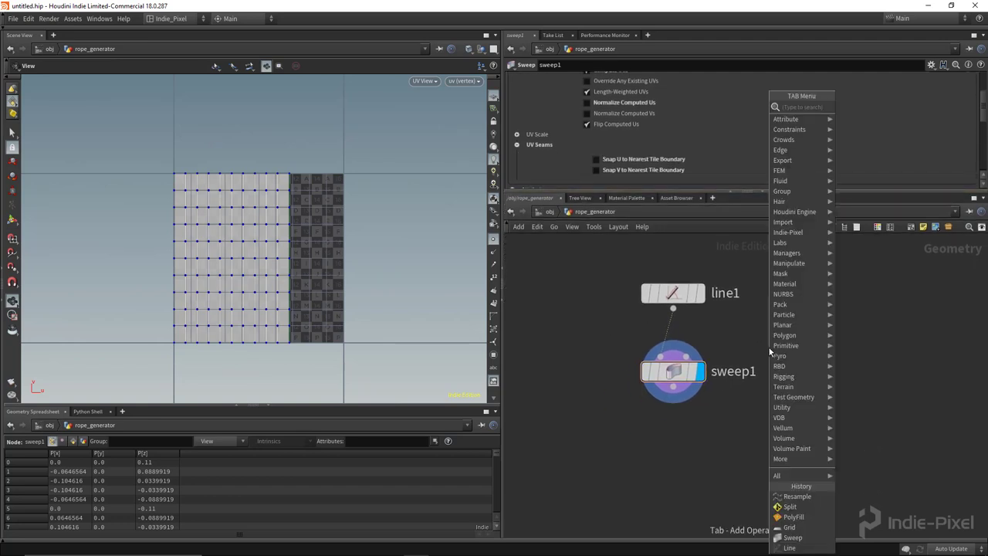
pyautogui.write('uvte')
pyautogui.press('Return')
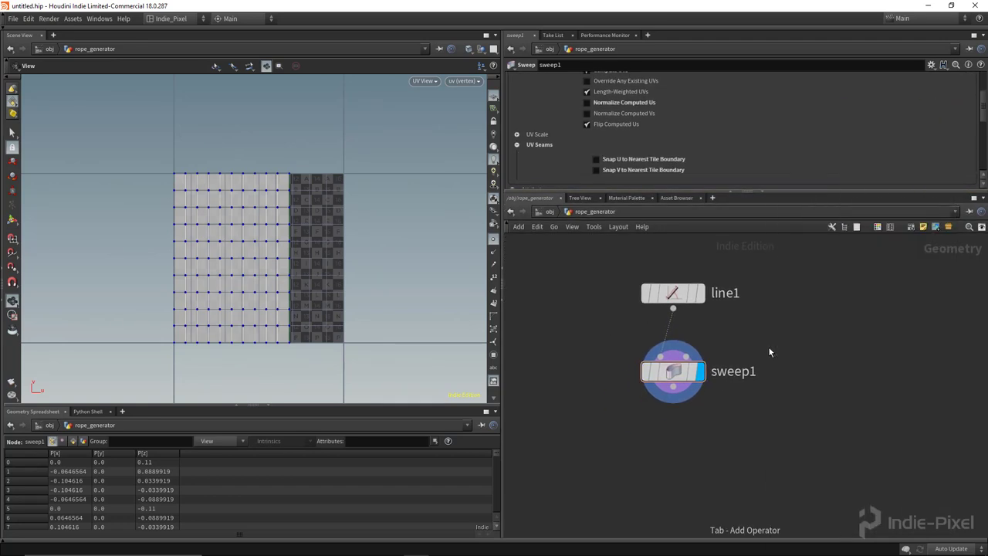
pyautogui.click(769, 348)
pyautogui.click(599, 105)
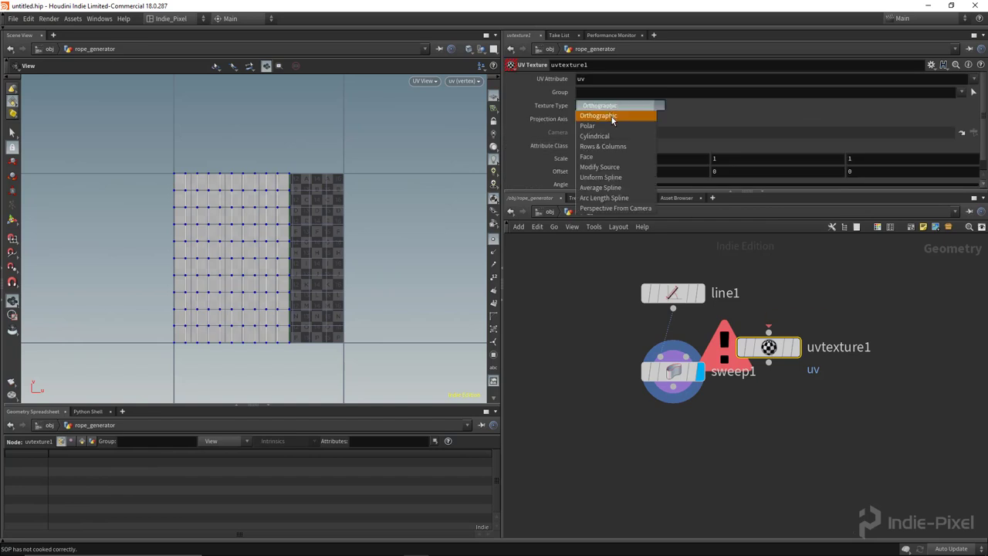
pyautogui.click(615, 216)
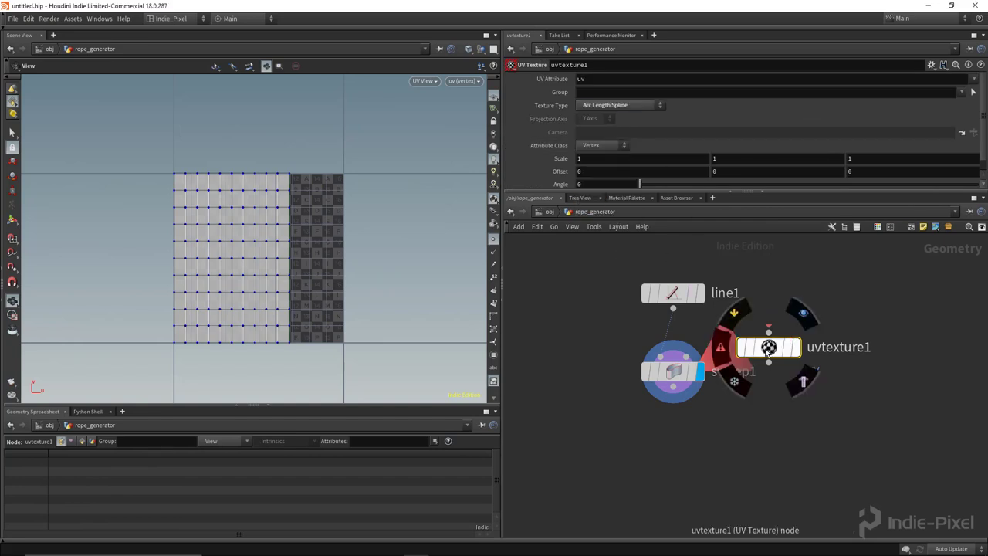
pyautogui.press('Delete')
# Step: Return the viewport to the perspective view and add a Labs UV Visualize node fed by the Sweep
pyautogui.scroll(3, 232, 276)
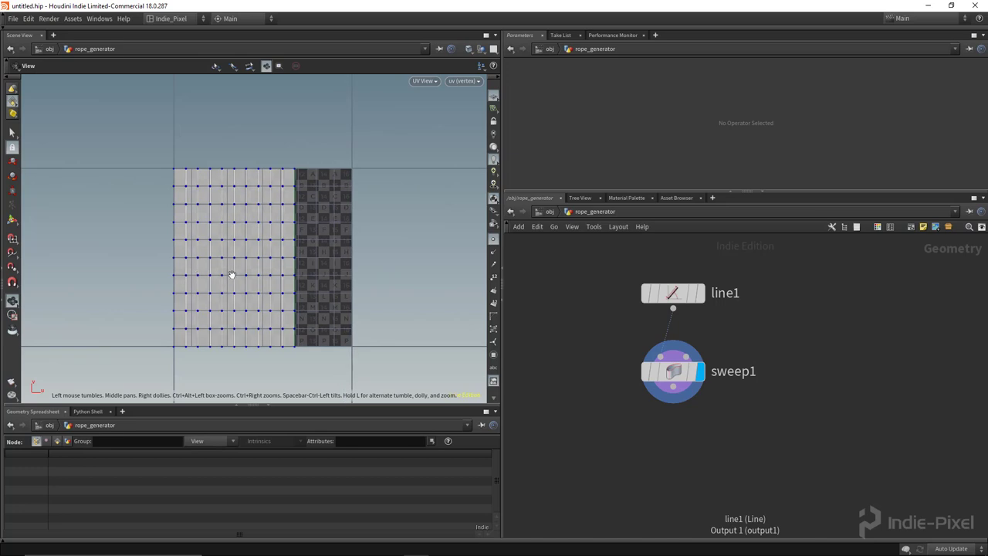
pyautogui.hotkey('space', '1')
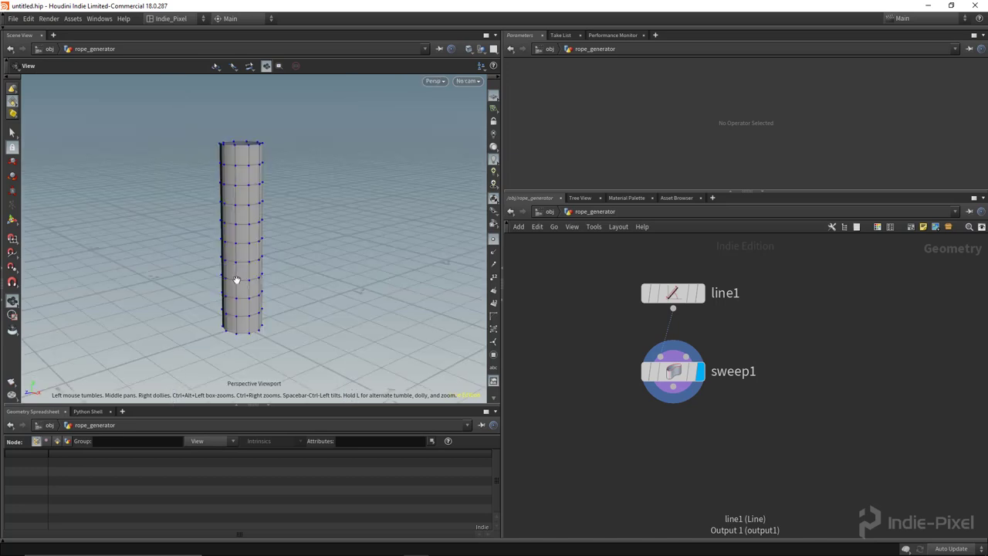
pyautogui.moveTo(715, 451); pyautogui.dragTo(703, 415, button='middle')
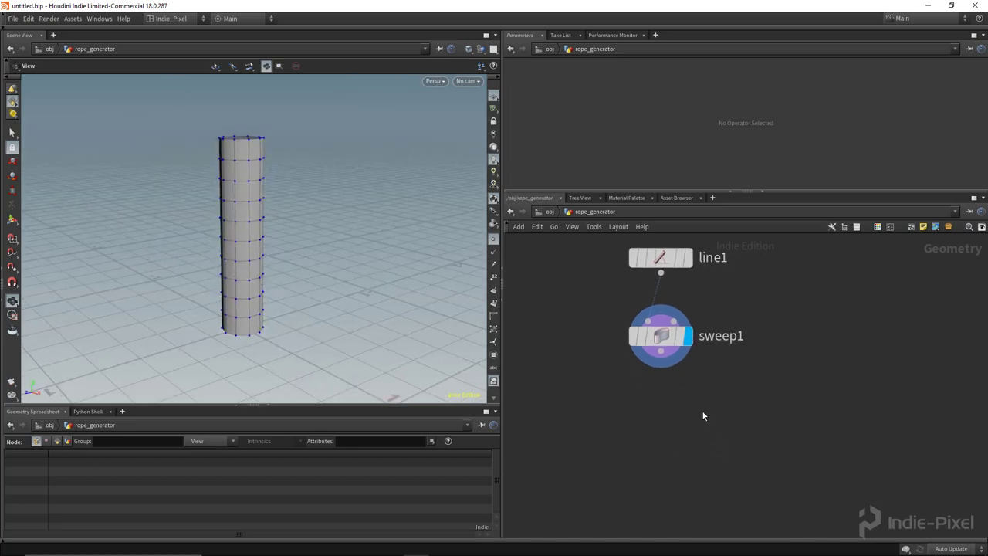
pyautogui.press('Tab')
pyautogui.write('uv')
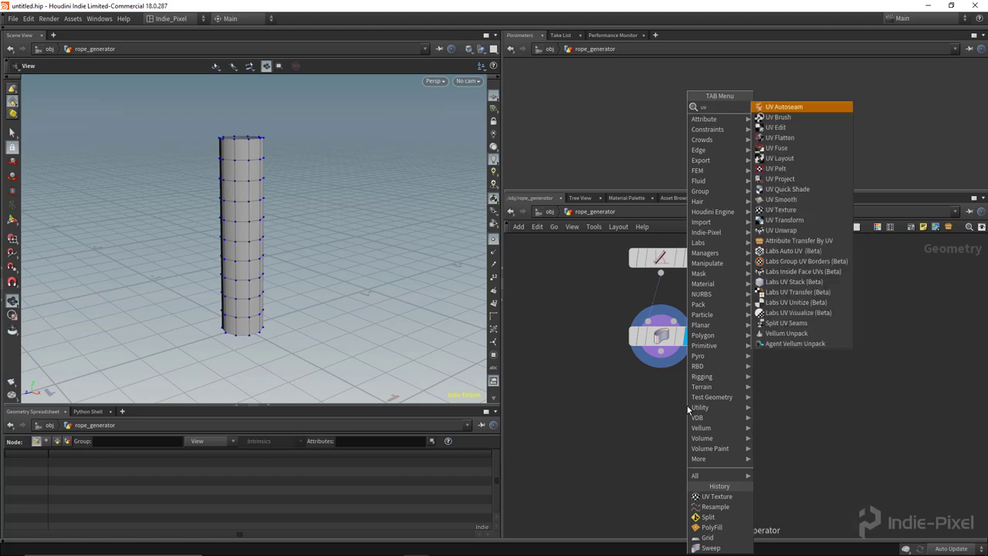
pyautogui.click(775, 312)
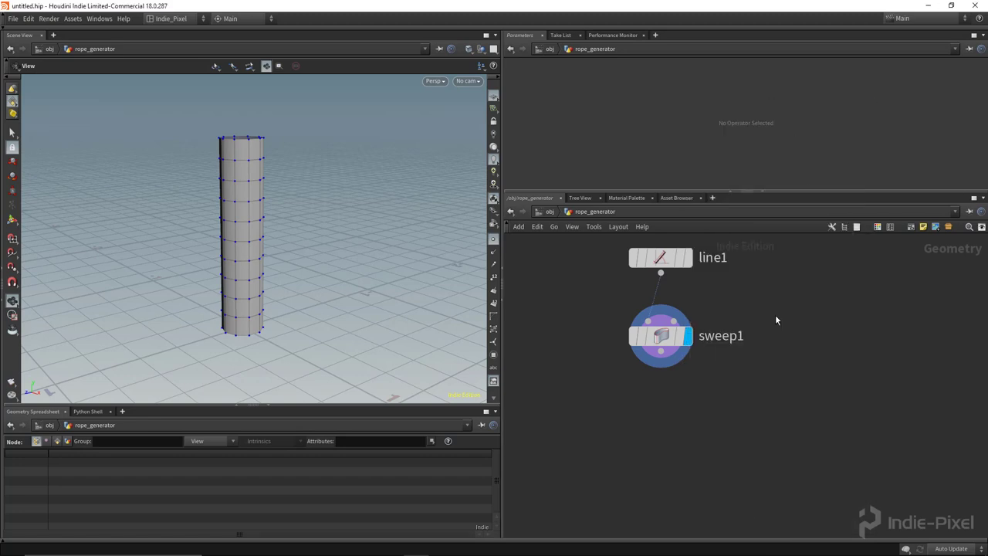
pyautogui.click(742, 394)
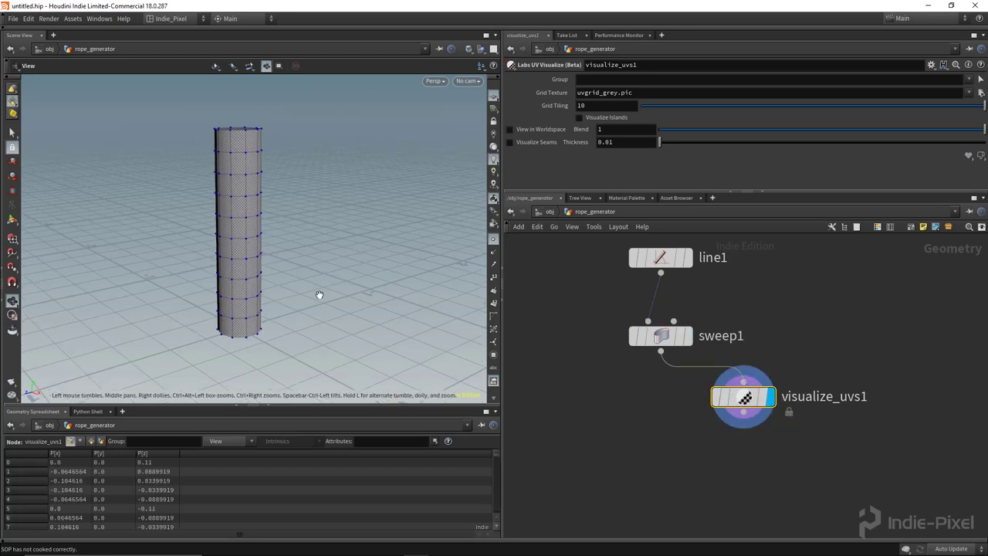
# Step: Set the UV Visualize node's grid tiling to 1 and inspect the checker texture around the tube
pyautogui.click(594, 109)
pyautogui.press('BackSpace')
pyautogui.press('Return')
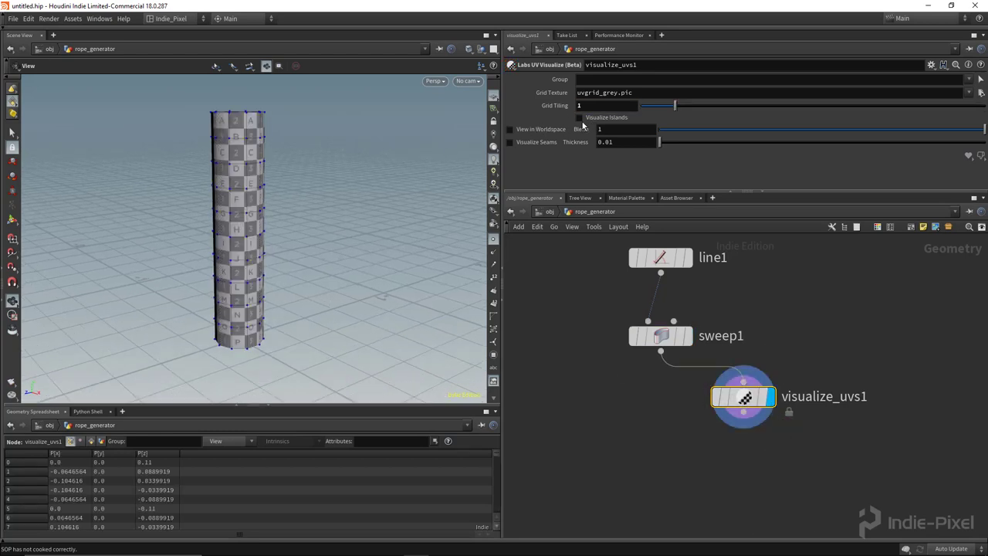
pyautogui.moveTo(222, 211); pyautogui.dragTo(222, 222, button='right')
pyautogui.moveTo(222, 223); pyautogui.dragTo(317, 224)
# Step: Set the line's length to about 2.2 while checking the texture in the perspective and UV views
pyautogui.click(662, 262)
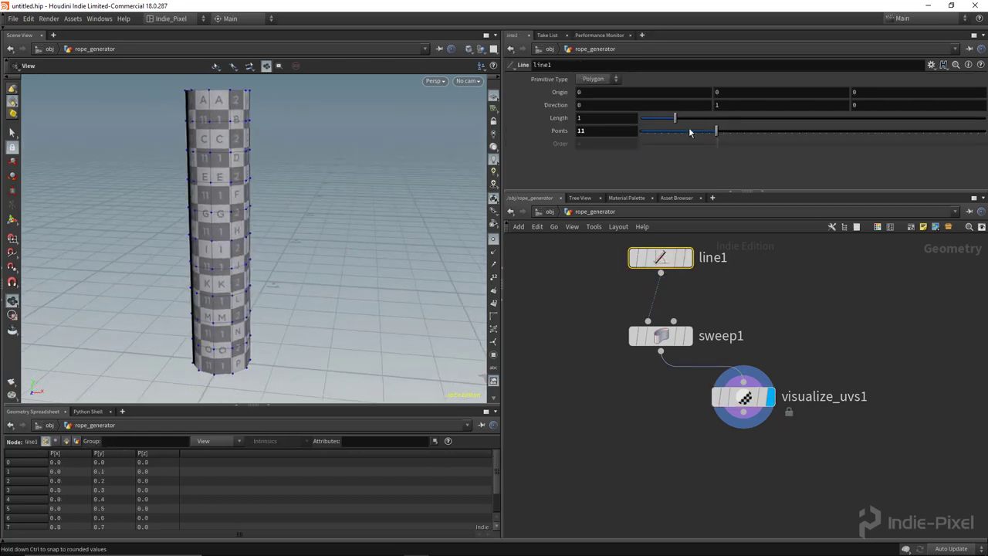
pyautogui.moveTo(675, 117); pyautogui.dragTo(705, 117)
pyautogui.moveTo(288, 254); pyautogui.dragTo(319, 257)
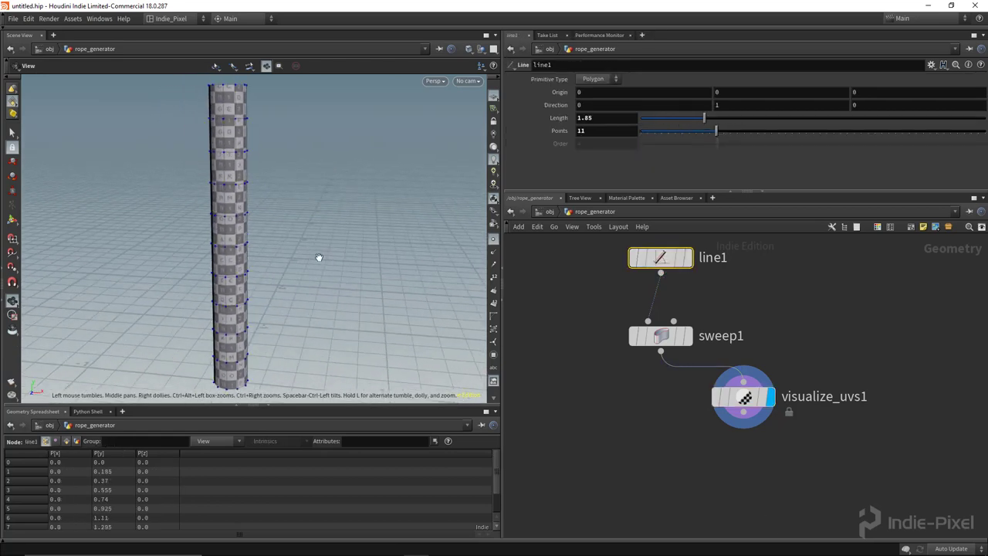
pyautogui.scroll(-3, 319, 257)
pyautogui.moveTo(705, 119); pyautogui.dragTo(724, 117)
pyautogui.scroll(-1, 303, 256)
pyautogui.moveTo(292, 243); pyautogui.dragTo(275, 262, button='middle')
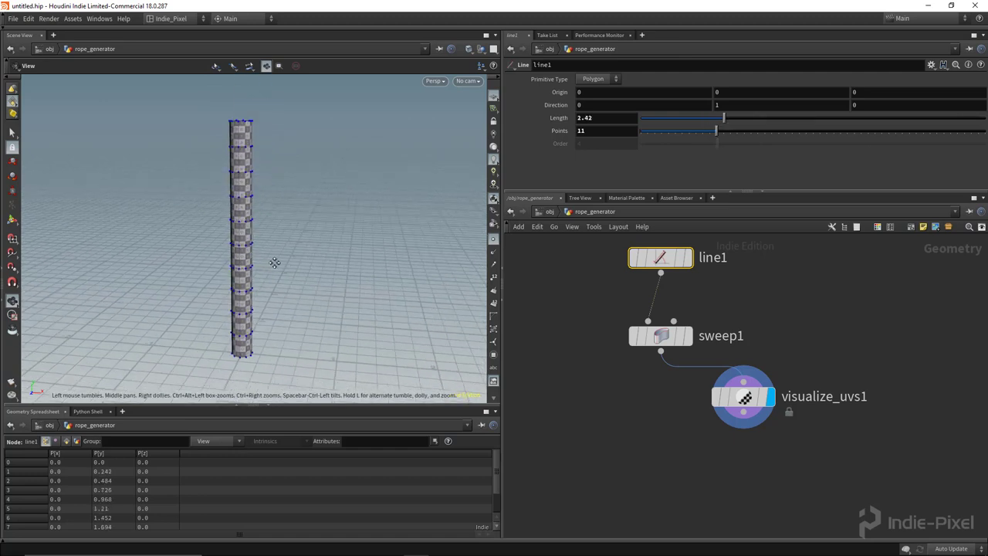
pyautogui.hotkey('space', '5')
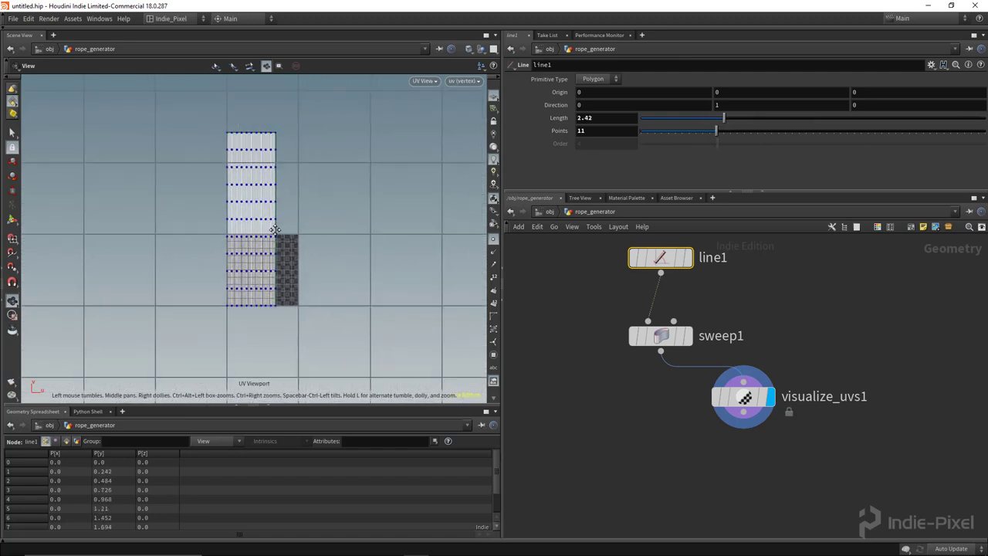
pyautogui.moveTo(724, 118); pyautogui.dragTo(717, 119)
# Step: Set the Sweep's tube radius to 0.133 and return the viewport to the perspective view
pyautogui.click(669, 342)
pyautogui.scroll(3, 632, 150)
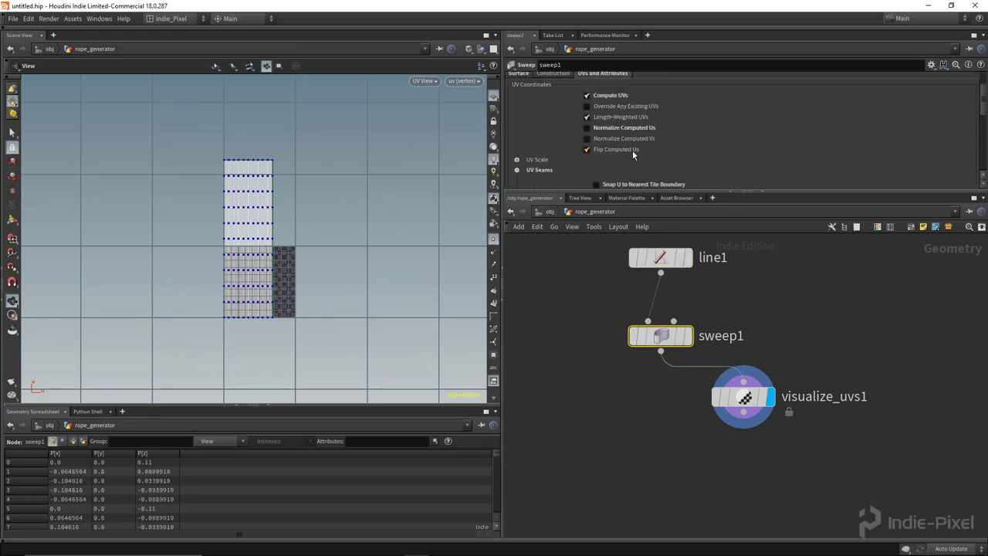
pyautogui.click(518, 117)
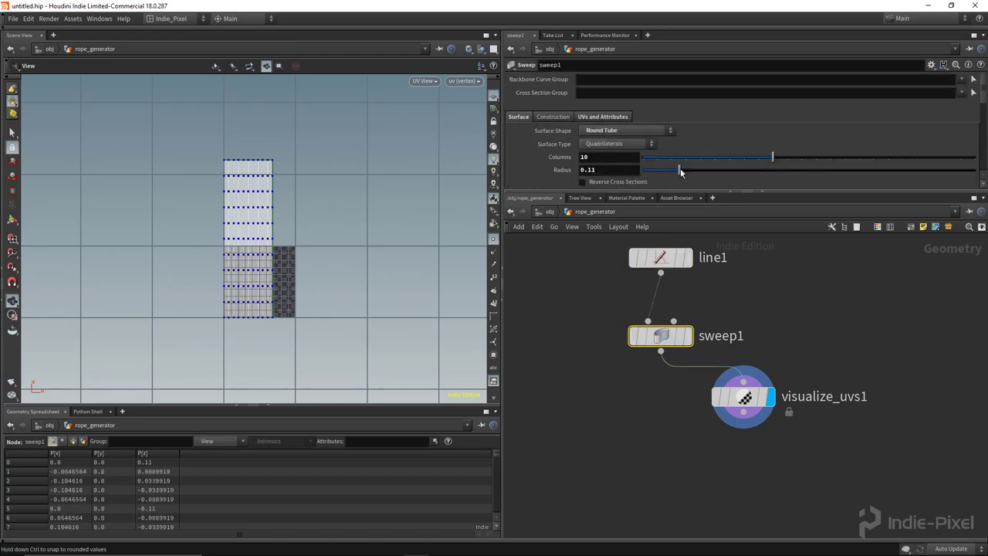
pyautogui.moveTo(680, 168)
pyautogui.mouseDown()
pyautogui.moveTo(721, 170)
pyautogui.moveTo(676, 171)
pyautogui.moveTo(703, 178)
pyautogui.moveTo(685, 180)
pyautogui.moveTo(677, 170)
pyautogui.moveTo(726, 168)
pyautogui.moveTo(687, 171)
pyautogui.mouseUp()
pyautogui.scroll(-2, 272, 253)
pyautogui.hotkey('space', '1')
pyautogui.click(608, 173)
# Step: Delete the UV Visualize node below the Sweep
pyautogui.click(737, 397)
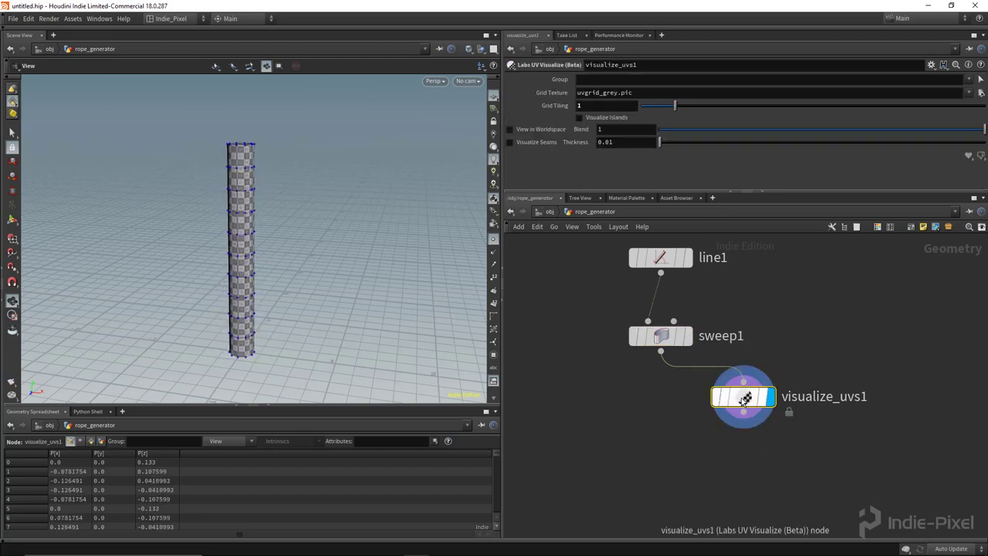
pyautogui.press('Delete')
pyautogui.hotkey('ctrl', 'z')
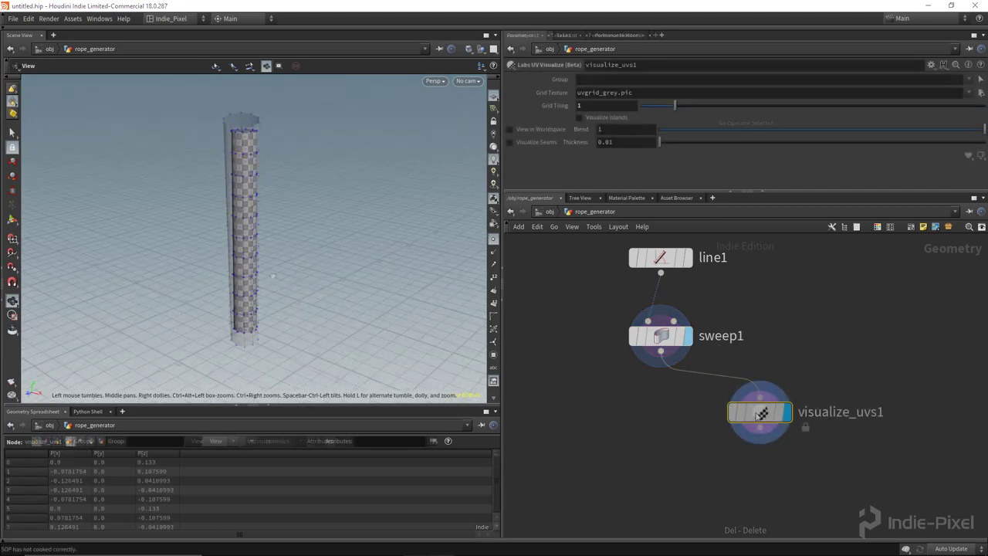
pyautogui.moveTo(703, 479); pyautogui.dragTo(854, 396)
pyautogui.press('Delete')
pyautogui.moveTo(234, 226); pyautogui.dragTo(261, 229)
pyautogui.moveTo(694, 391); pyautogui.dragTo(695, 424, button='middle')
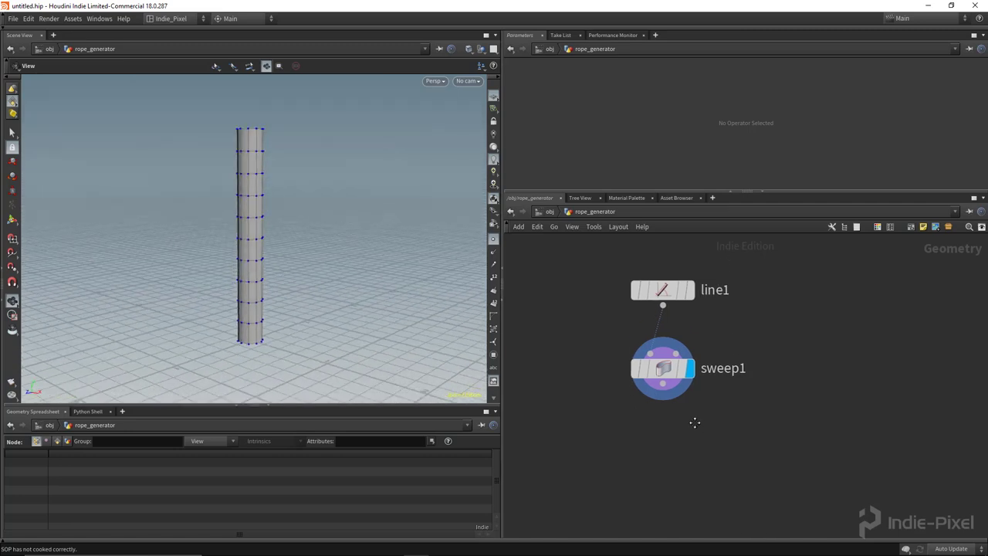
# Step: Set the Sweep's surface type to Rows and inspect the cross-section rings along the line
pyautogui.click(671, 368)
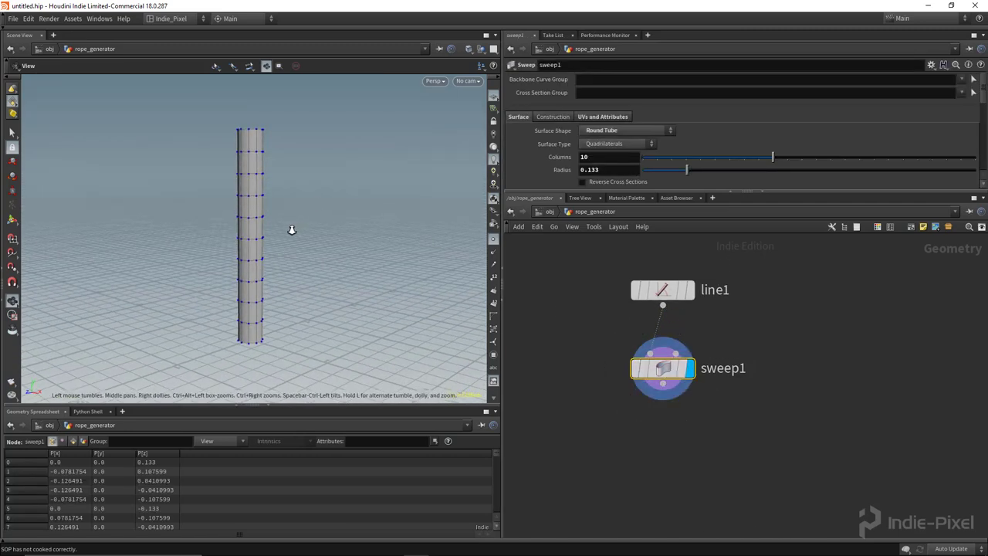
pyautogui.moveTo(291, 227); pyautogui.dragTo(274, 238)
pyautogui.moveTo(814, 192); pyautogui.dragTo(807, 240)
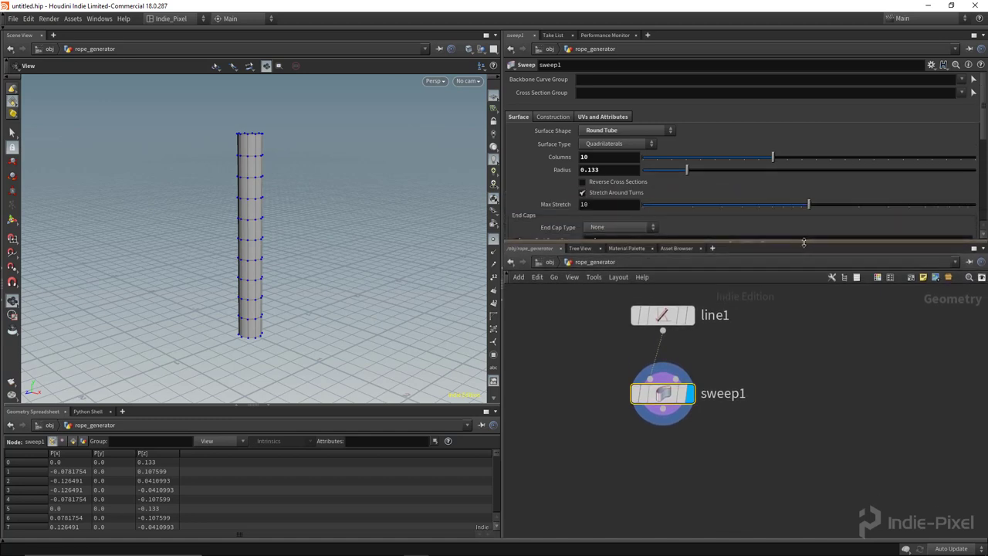
pyautogui.click(602, 145)
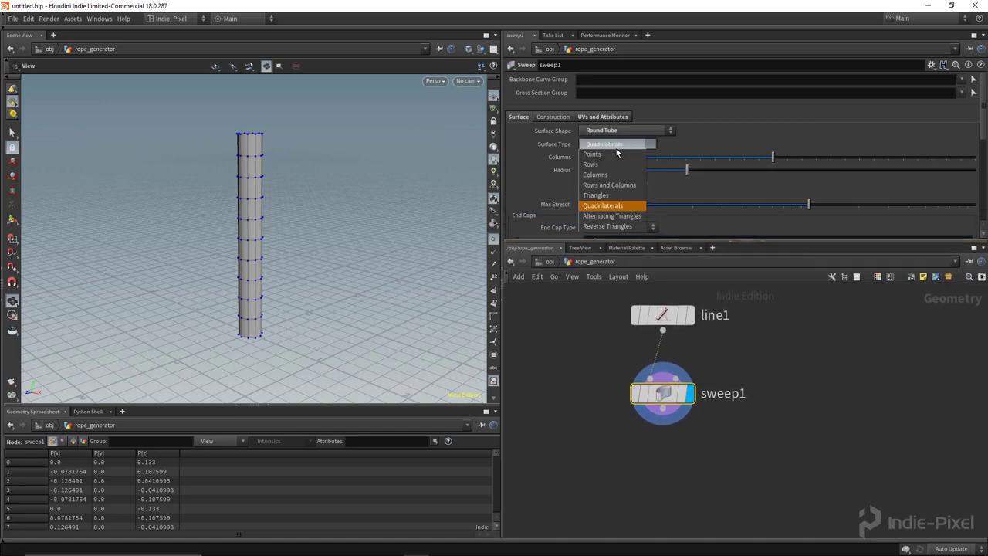
pyautogui.click(603, 164)
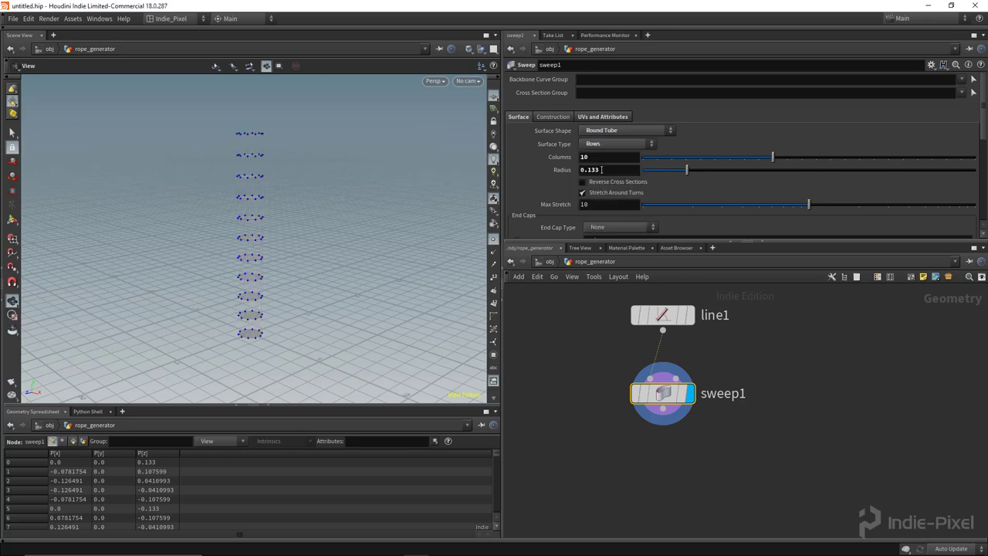
pyautogui.scroll(3, 279, 145)
pyautogui.moveTo(280, 145); pyautogui.dragTo(282, 135)
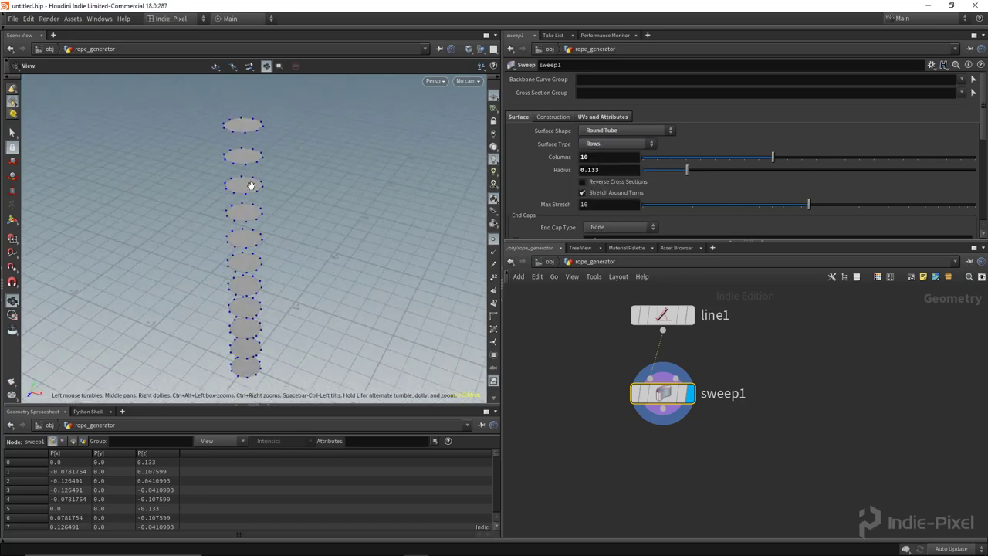
pyautogui.moveTo(251, 186); pyautogui.dragTo(386, 274)
pyautogui.click(667, 312)
pyautogui.click(670, 393)
pyautogui.click(669, 132)
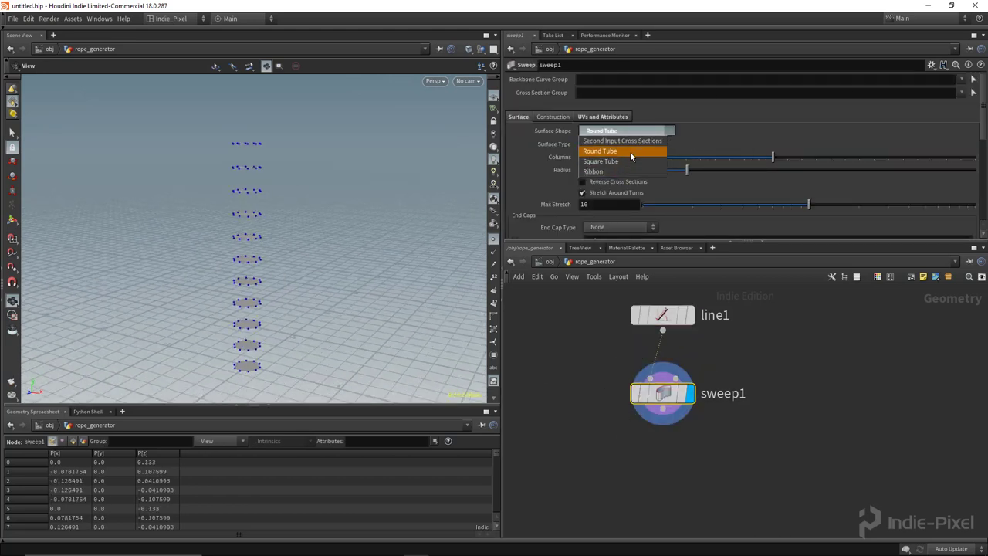
pyautogui.click(726, 140)
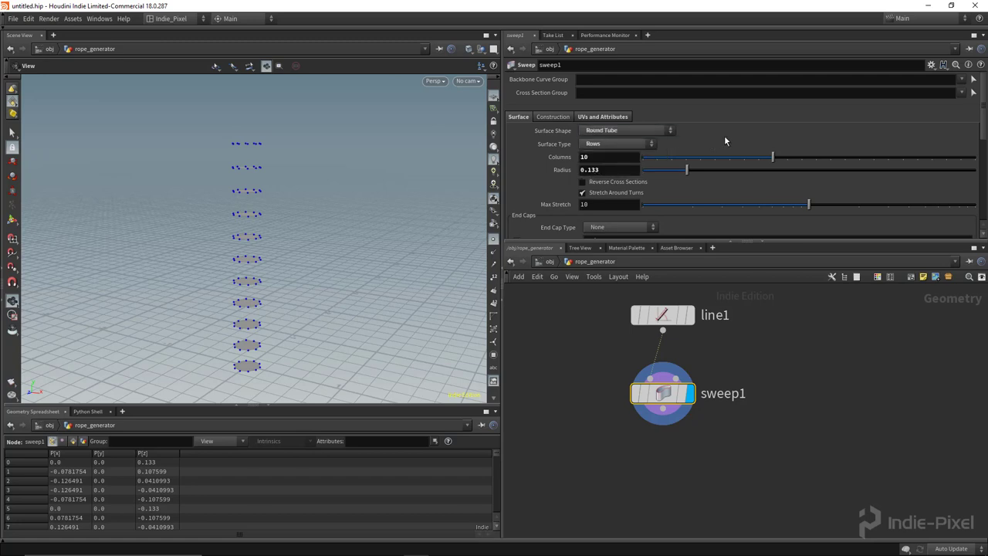
# Step: Set the Sweep's surface type to Columns and its column count to 6
pyautogui.moveTo(344, 213); pyautogui.dragTo(283, 227)
pyautogui.click(614, 144)
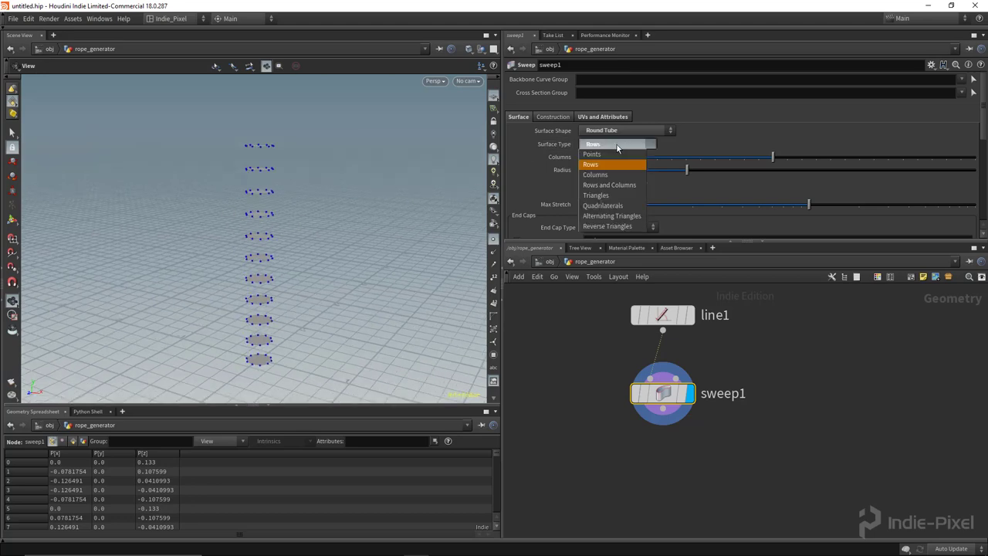
pyautogui.click(622, 176)
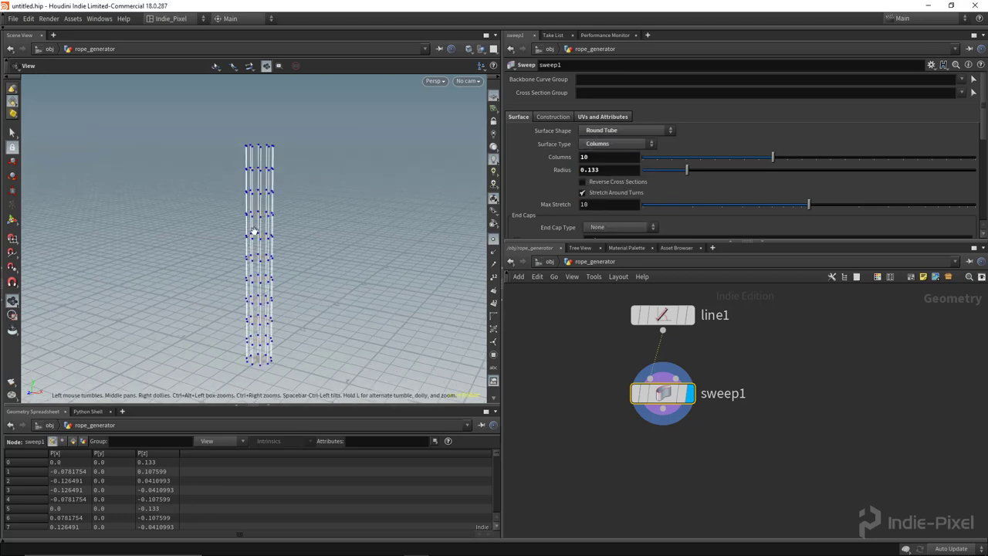
pyautogui.moveTo(340, 232); pyautogui.dragTo(307, 240)
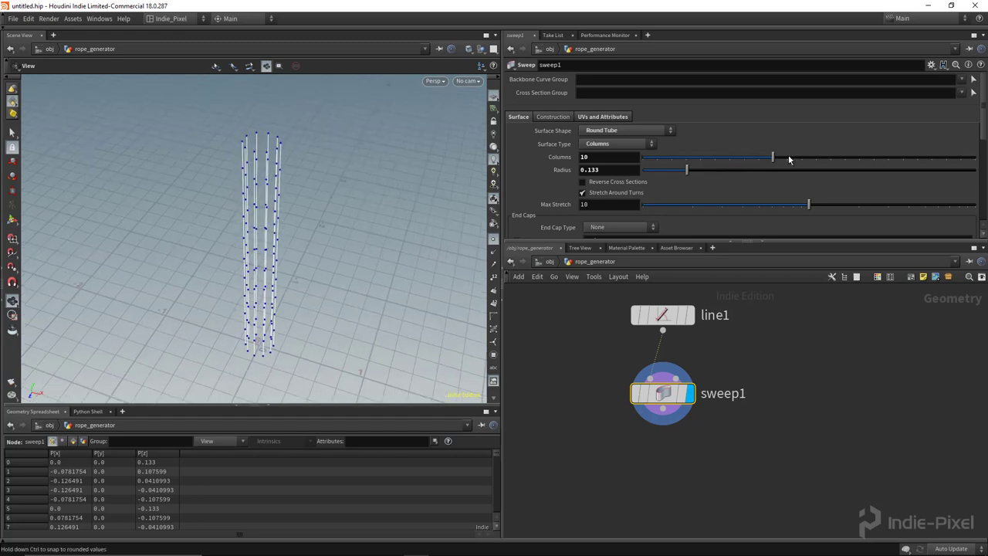
pyautogui.moveTo(774, 157); pyautogui.dragTo(715, 163)
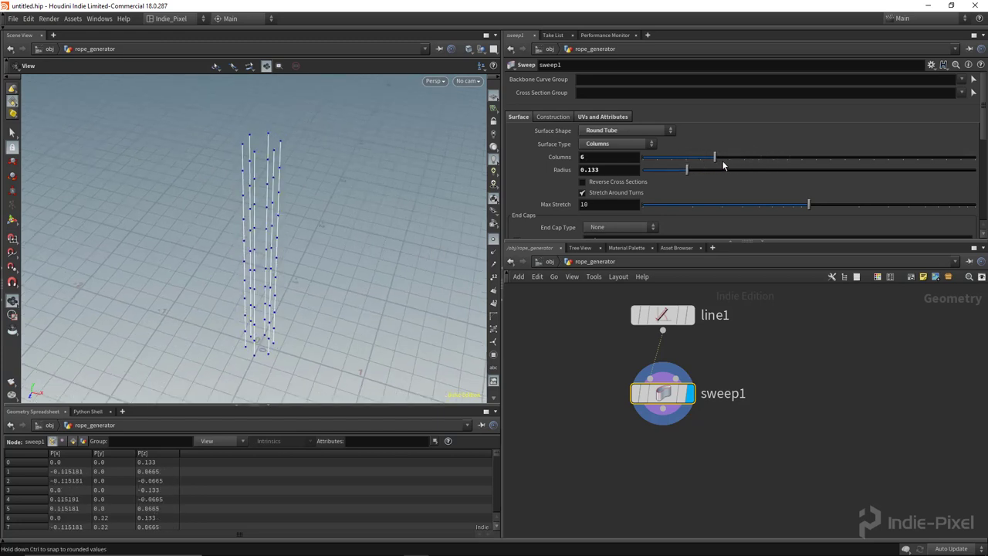
pyautogui.moveTo(345, 220); pyautogui.dragTo(202, 224)
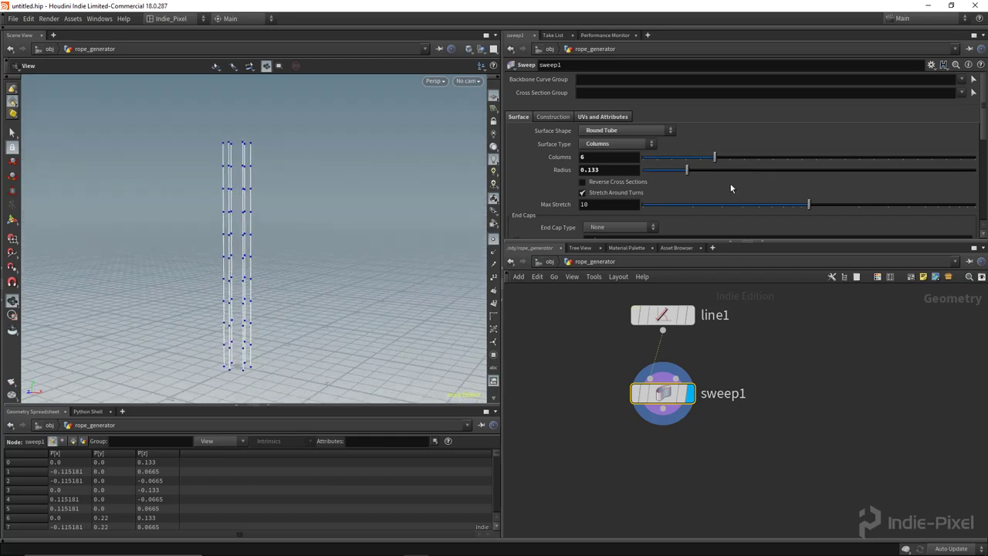
# Step: Turn off the End Caps Group in the Sweep's surface settings
pyautogui.scroll(-1, 732, 187)
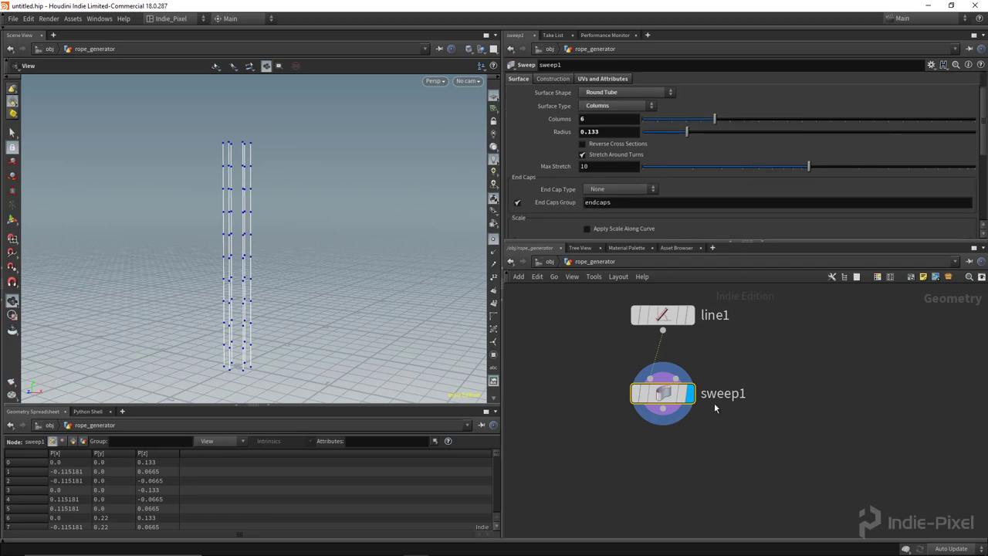
pyautogui.scroll(-2, 722, 166)
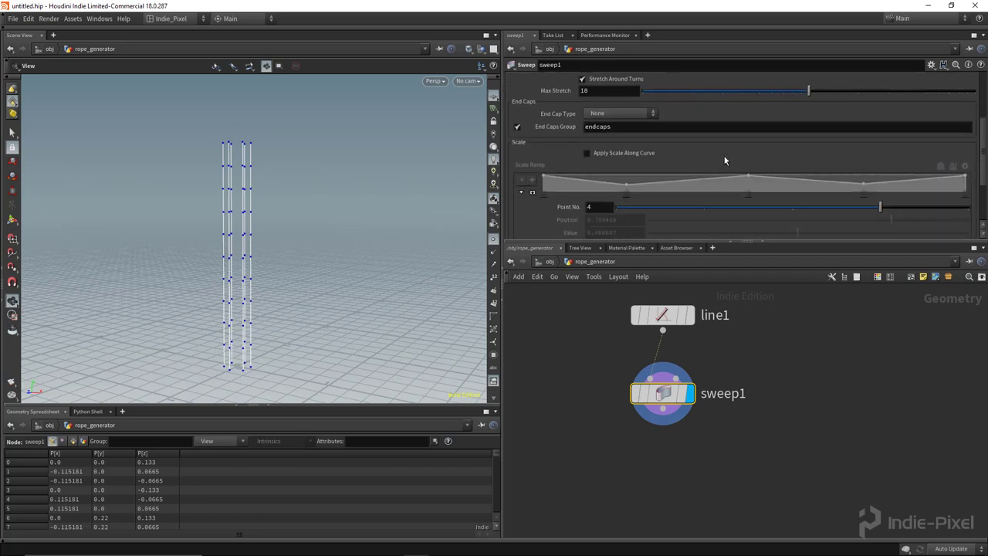
pyautogui.scroll(1, 719, 157)
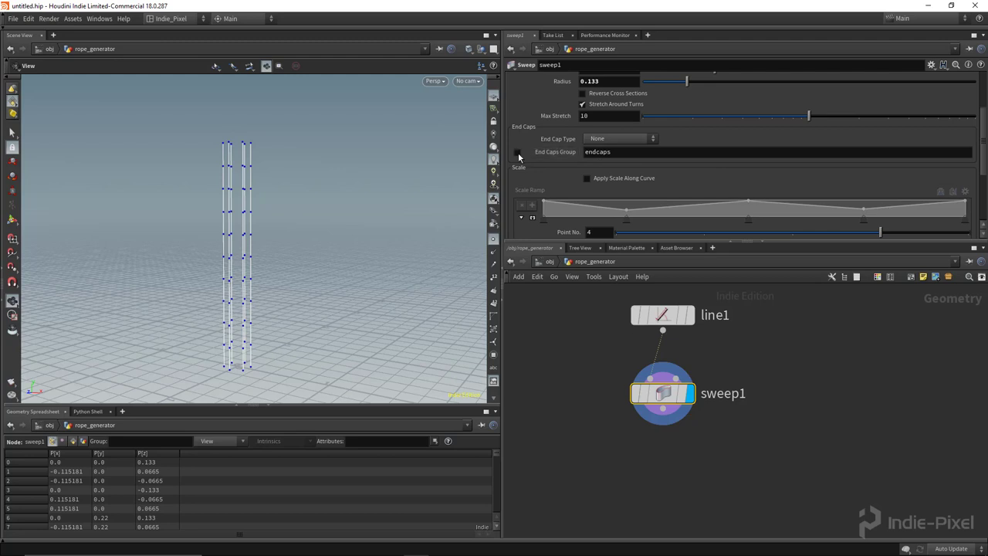
# Step: Enable Apply Roll or Twist on the Sweep with 1 full twist and a partial twist of 117.8
pyautogui.scroll(-3, 641, 193)
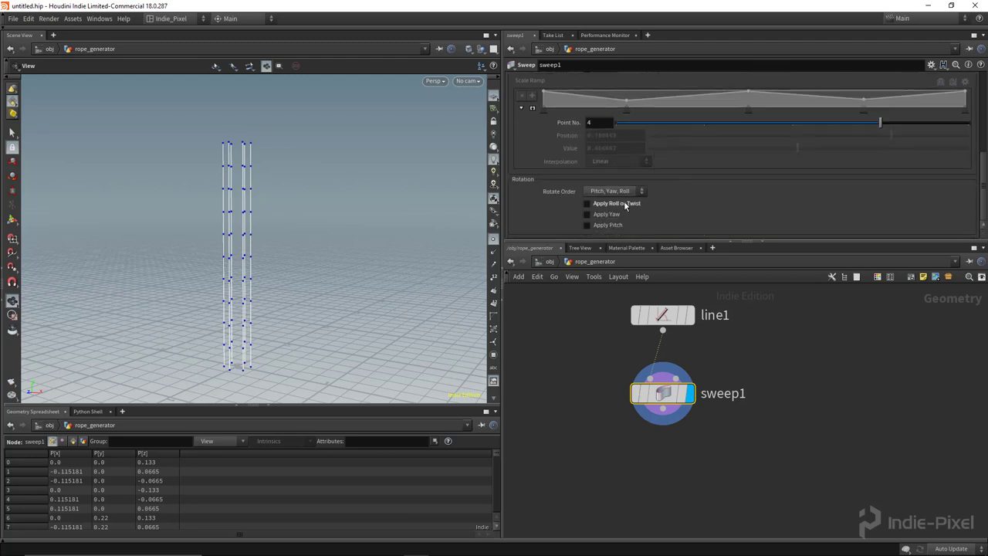
pyautogui.click(623, 202)
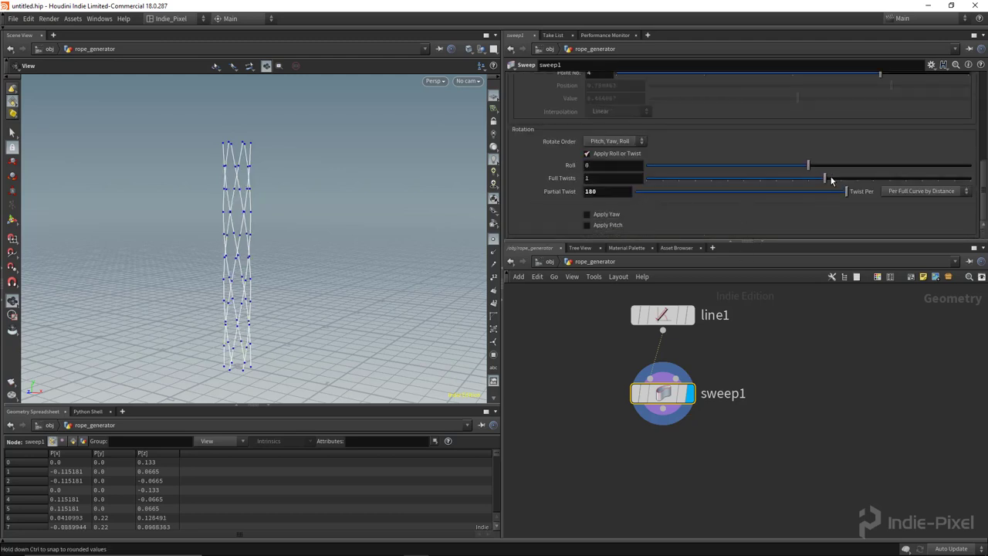
pyautogui.moveTo(832, 180); pyautogui.dragTo(810, 193)
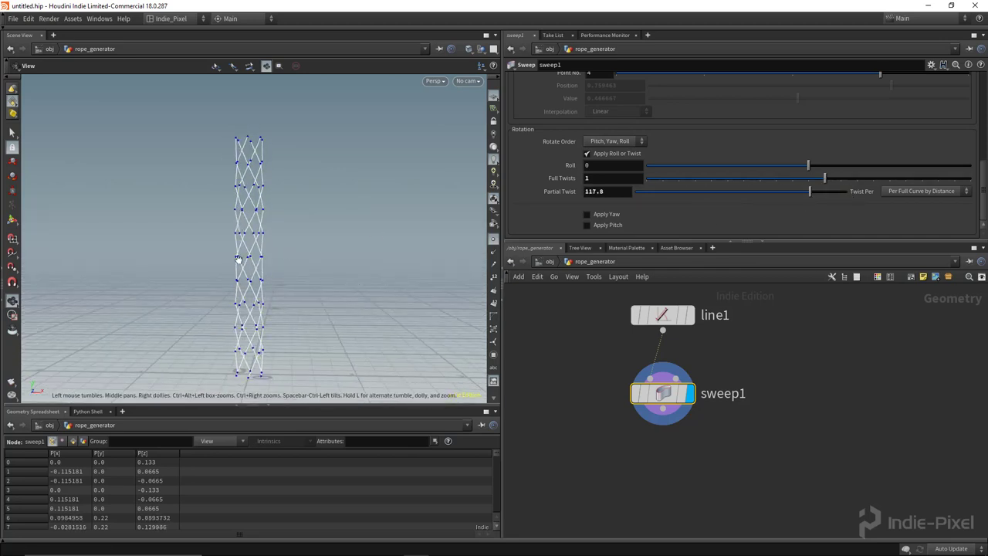
pyautogui.moveTo(362, 231); pyautogui.dragTo(272, 119)
pyautogui.moveTo(198, 321); pyautogui.dragTo(201, 263)
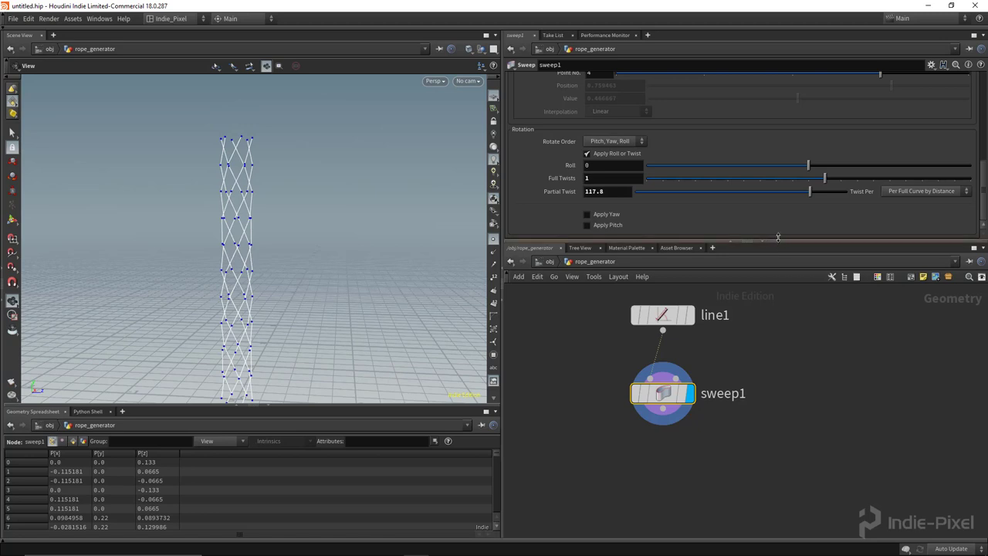
# Step: Add a second Sweep node connected below the first Sweep and make it the displayed node
pyautogui.moveTo(774, 243); pyautogui.dragTo(774, 187)
pyautogui.press('Tab')
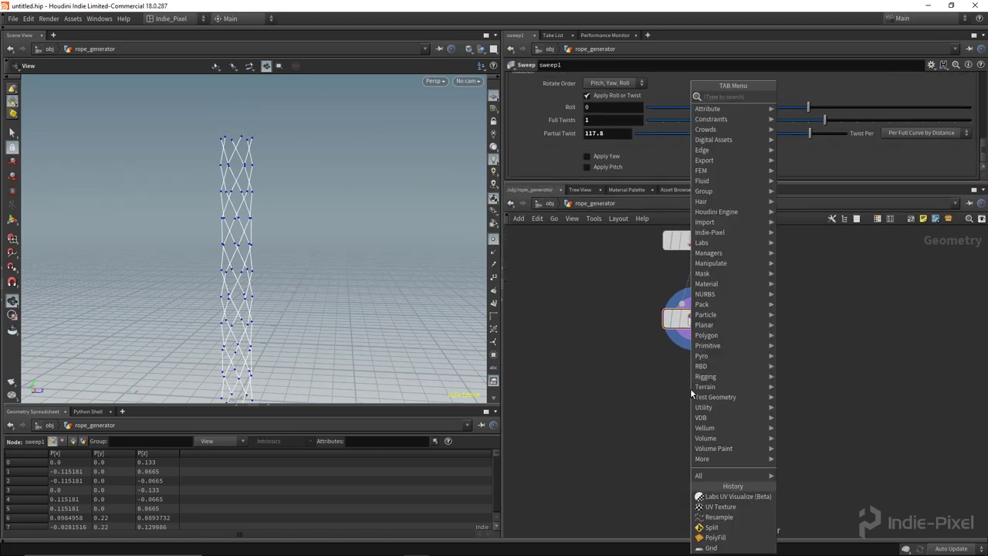
pyautogui.write('sweep')
pyautogui.press('Return')
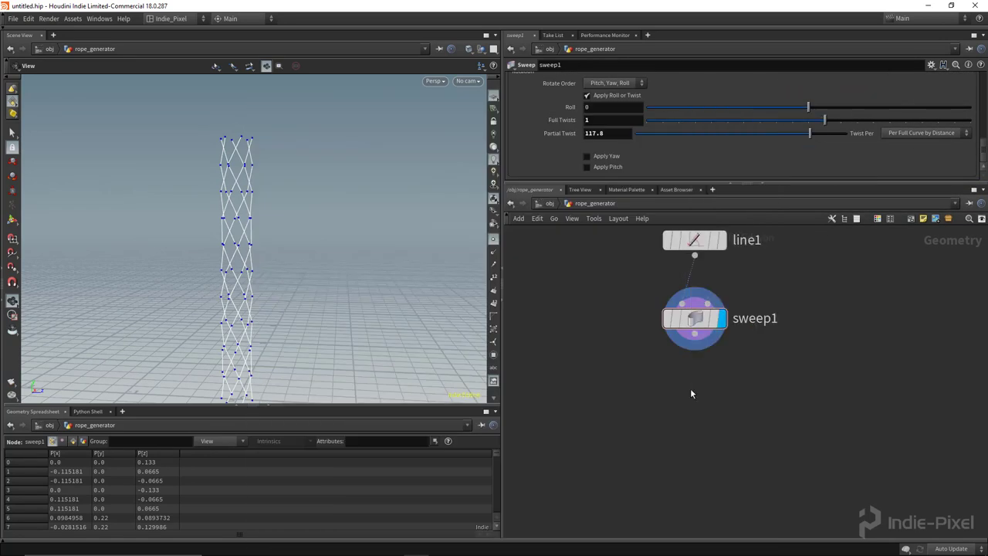
pyautogui.click(691, 397)
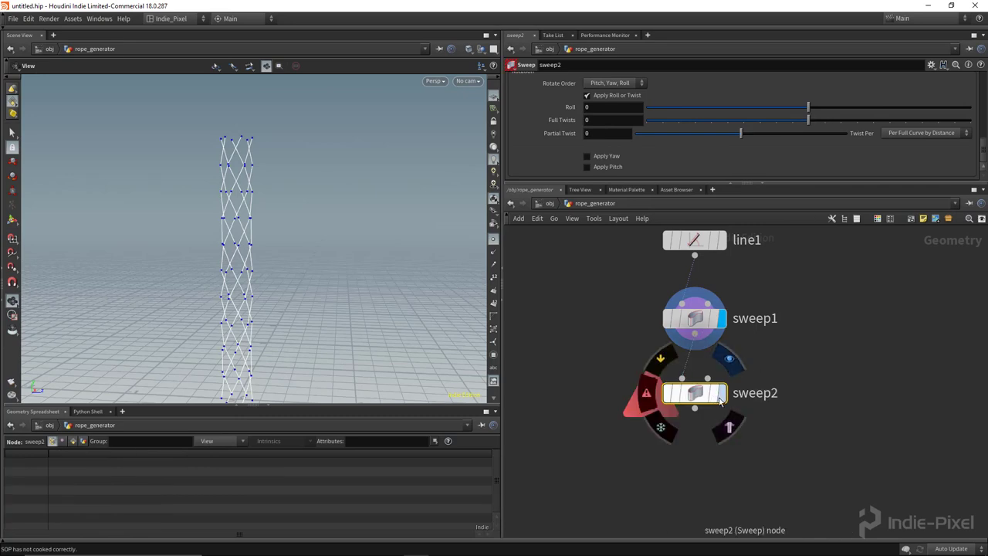
pyautogui.click(726, 351)
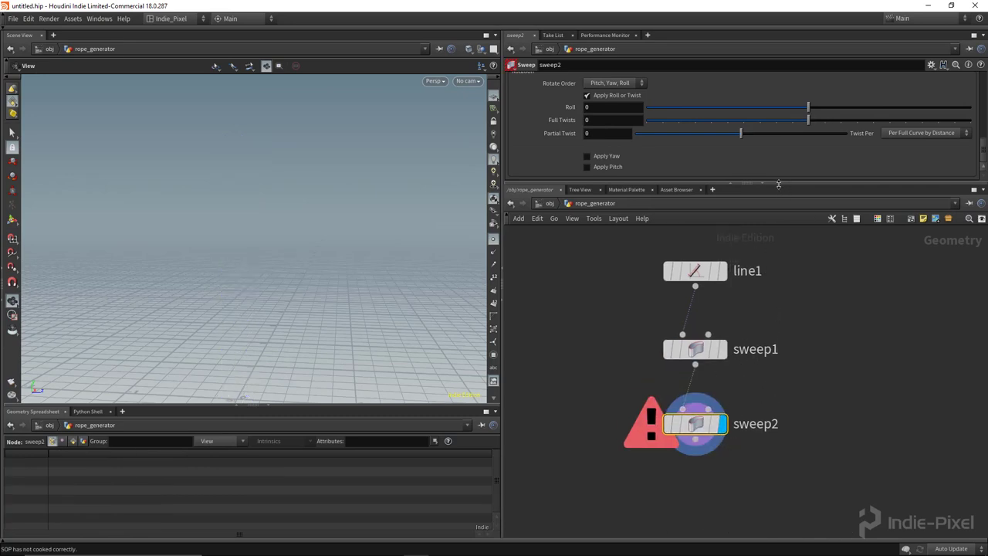
# Step: Set the second Sweep's surface shape to Round Tube with 9 columns and a radius of 0.071
pyautogui.moveTo(778, 184); pyautogui.dragTo(779, 243)
pyautogui.scroll(5, 666, 178)
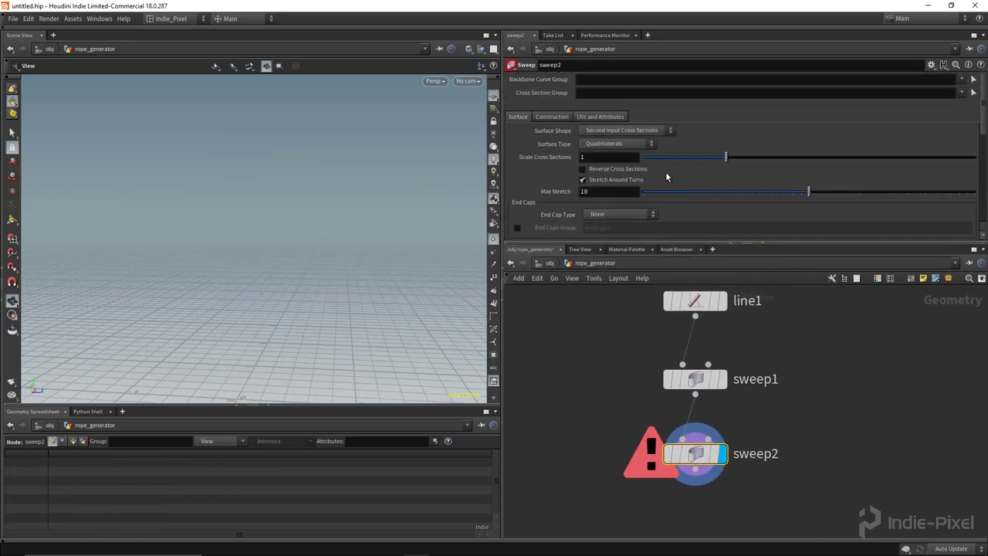
pyautogui.click(641, 133)
pyautogui.click(618, 147)
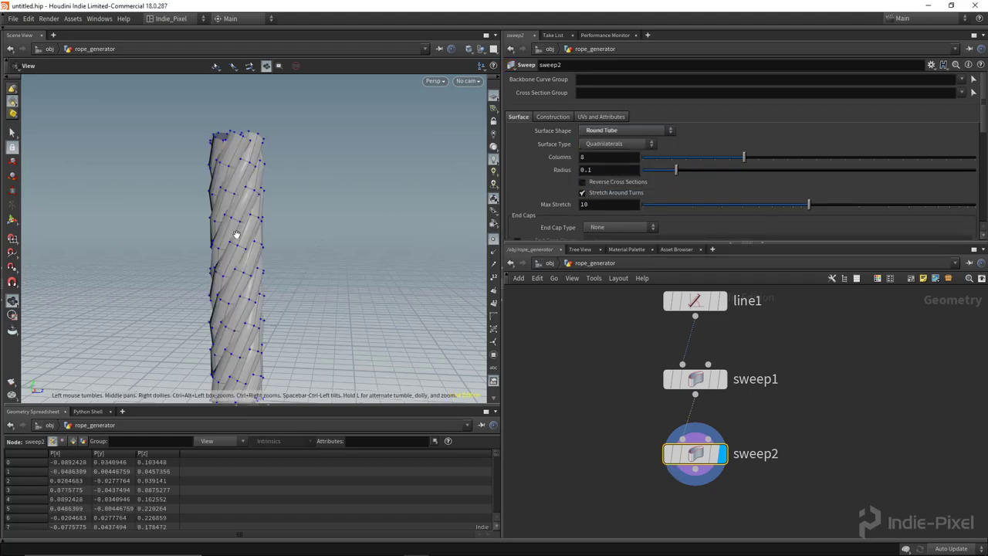
pyautogui.moveTo(203, 246); pyautogui.dragTo(271, 200)
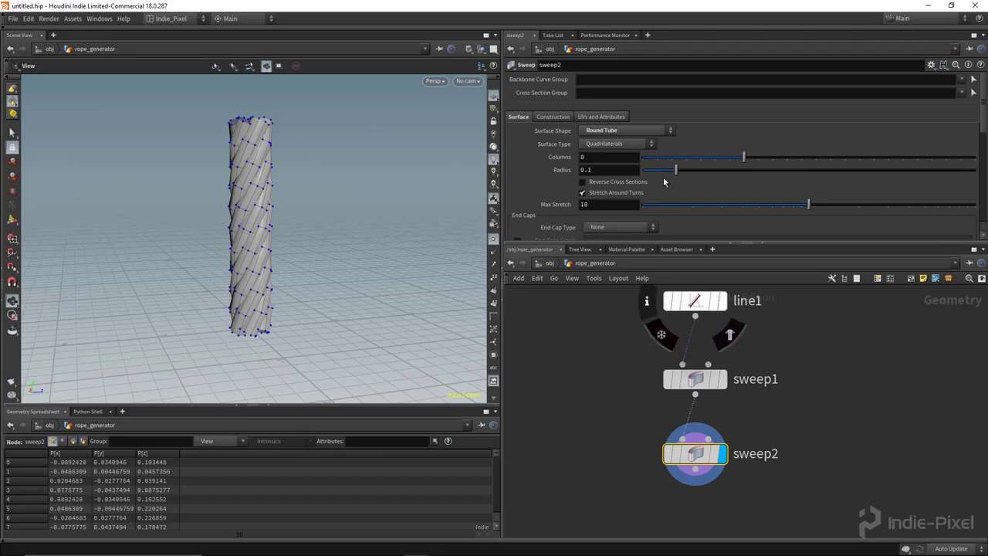
pyautogui.moveTo(747, 160)
pyautogui.mouseDown()
pyautogui.moveTo(711, 158)
pyautogui.moveTo(782, 158)
pyautogui.moveTo(758, 158)
pyautogui.mouseUp()
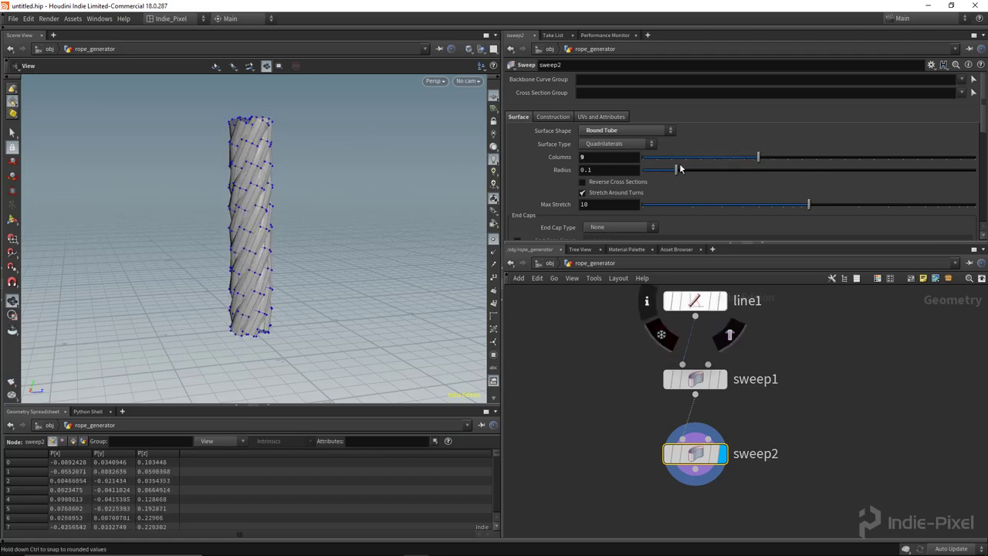
pyautogui.moveTo(680, 174)
pyautogui.mouseDown()
pyautogui.moveTo(665, 171)
pyautogui.moveTo(685, 158)
pyautogui.moveTo(668, 173)
pyautogui.mouseUp()
# Step: Set the first Sweep to 4 columns and a radius of 0.076
pyautogui.click(693, 389)
pyautogui.moveTo(302, 227); pyautogui.dragTo(386, 255)
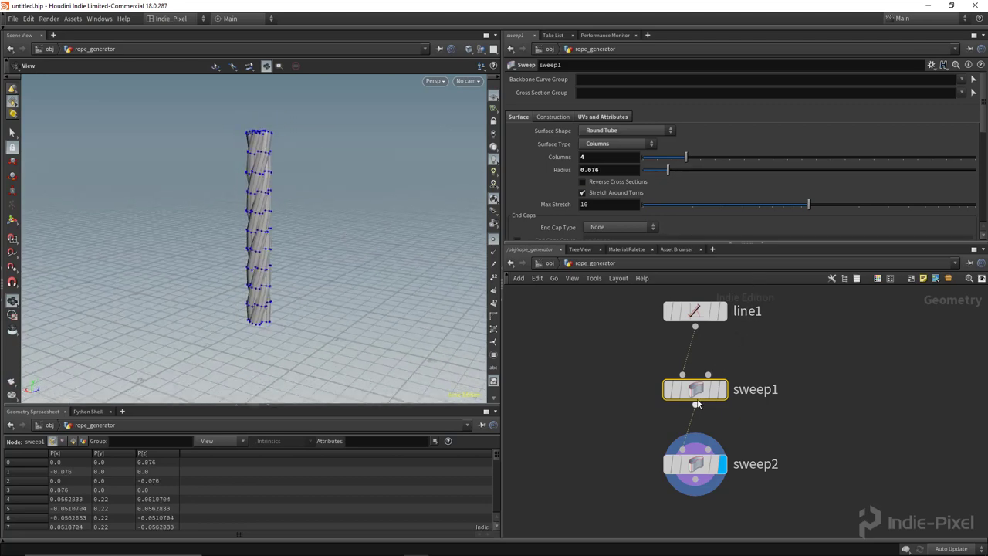
# Step: Enable Apply Scale Along Curve on the first Sweep and check the effect on the rope
pyautogui.scroll(-5, 735, 207)
pyautogui.click(586, 112)
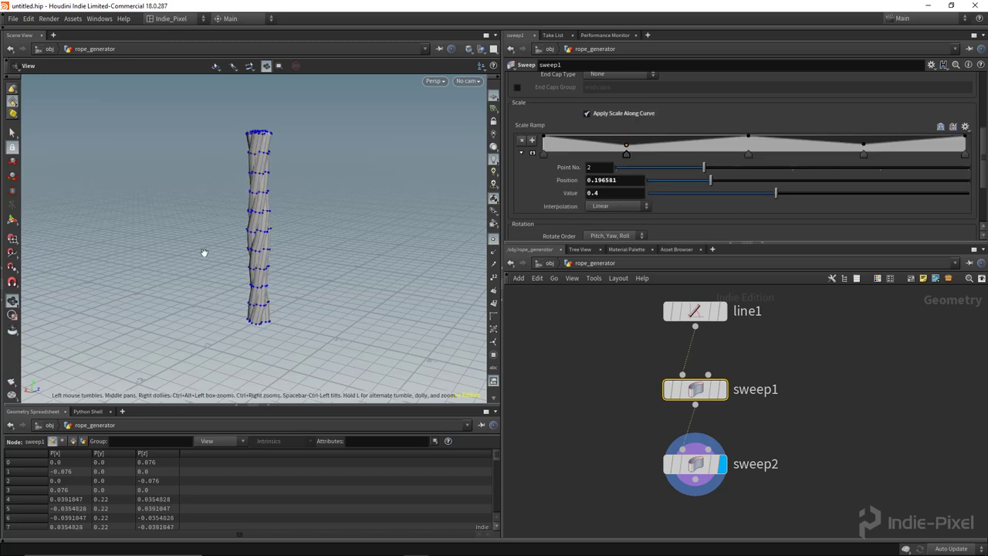
pyautogui.moveTo(204, 252); pyautogui.dragTo(270, 213)
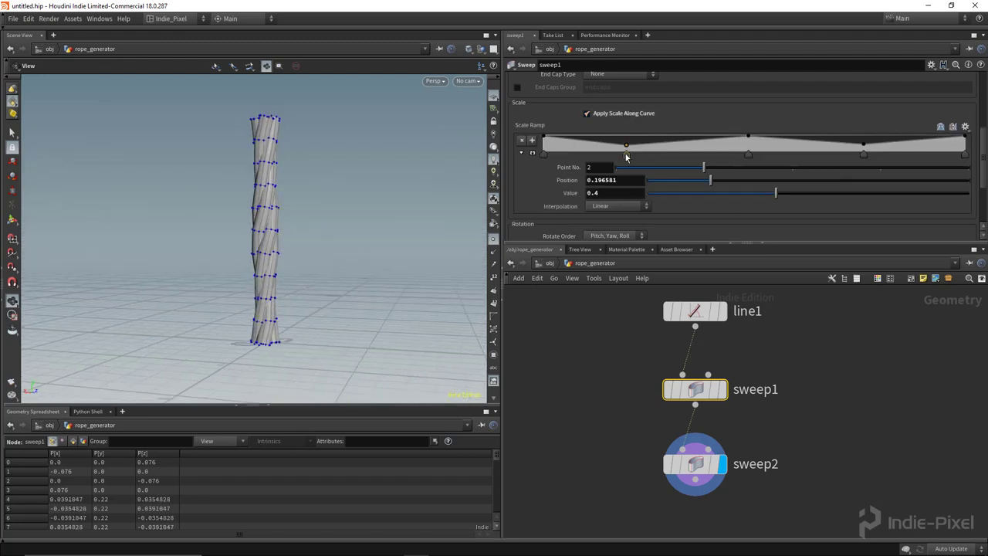
# Step: Remove the two low points from the first Sweep's scale ramp and lower its middle point to 0.7
pyautogui.moveTo(626, 157); pyautogui.dragTo(808, 166)
pyautogui.keyDown('ctrl'); pyautogui.click(864, 155); pyautogui.keyUp('ctrl')
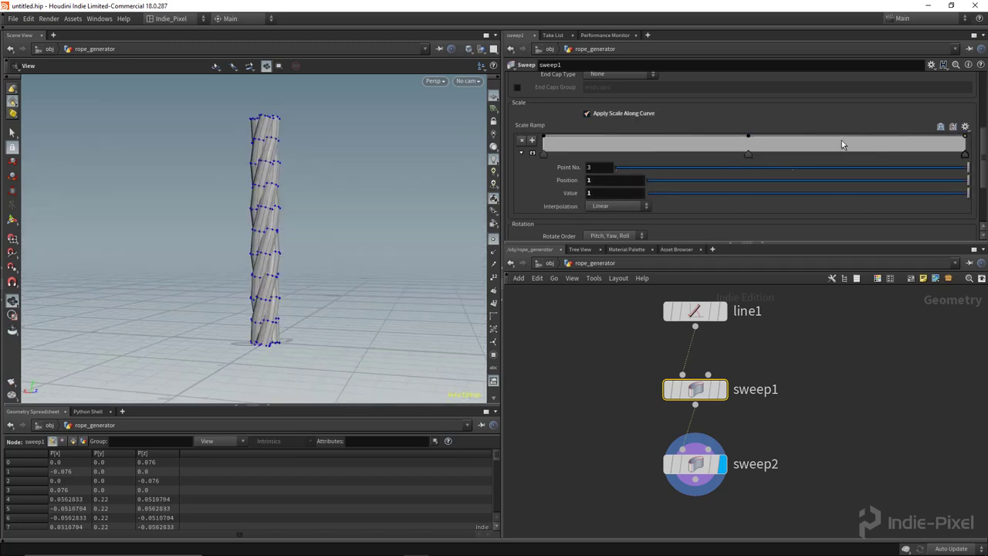
pyautogui.moveTo(749, 137); pyautogui.dragTo(749, 144)
pyautogui.scroll(5, 702, 187)
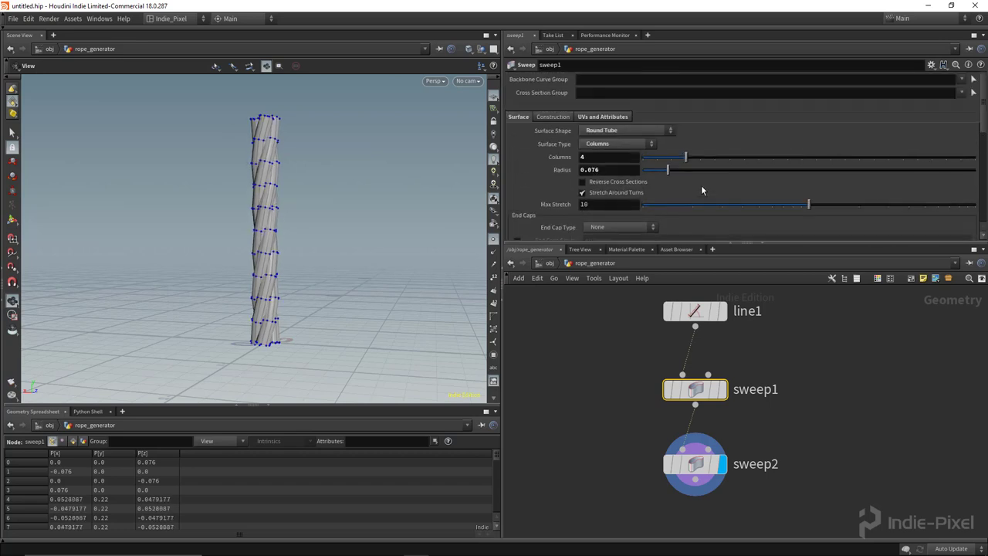
# Step: Reduce the second Sweep's tube radius to 0.06
pyautogui.click(701, 463)
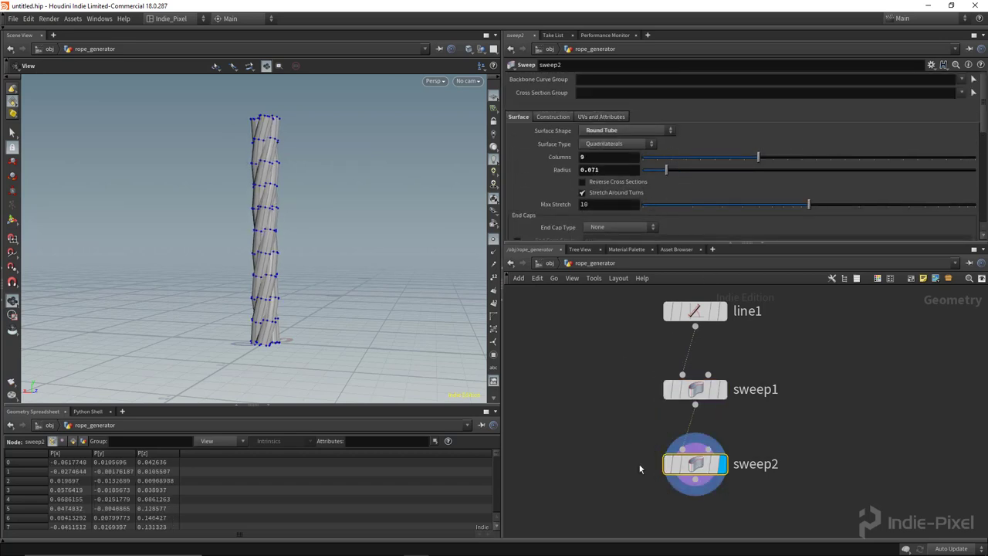
pyautogui.moveTo(669, 173); pyautogui.dragTo(662, 172)
pyautogui.moveTo(333, 241); pyautogui.dragTo(417, 245)
# Step: Set the first Sweep's full twists to 2
pyautogui.click(697, 389)
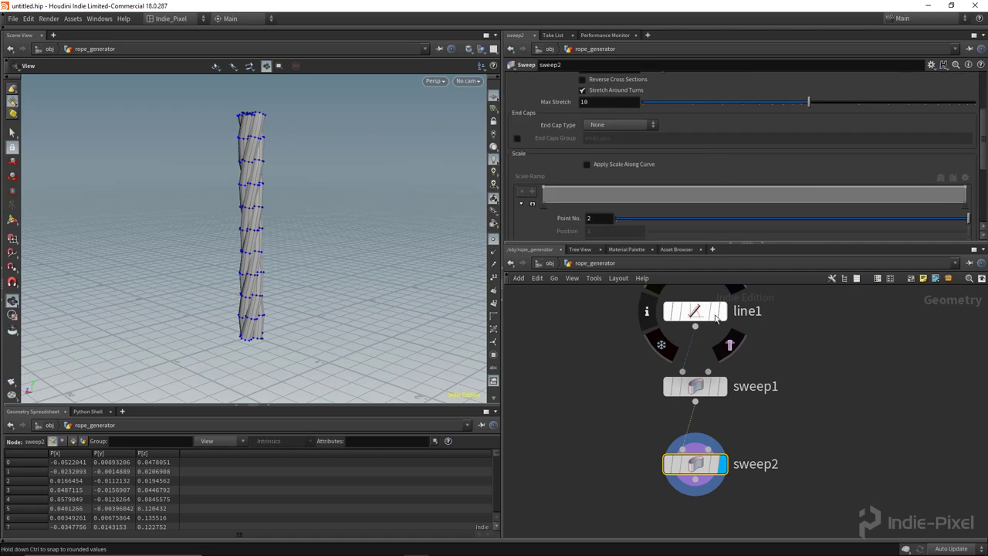
pyautogui.scroll(-5, 800, 186)
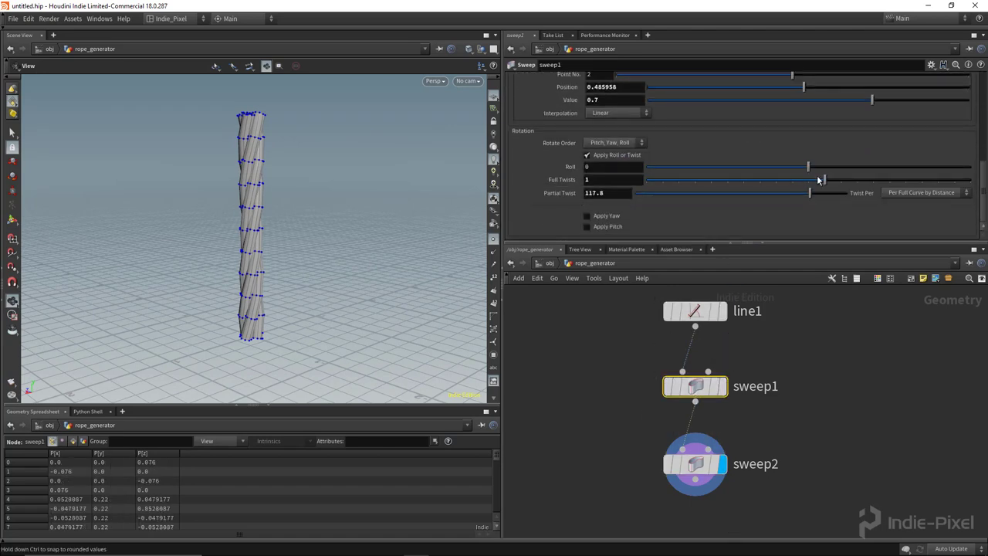
pyautogui.moveTo(827, 183)
pyautogui.mouseDown()
pyautogui.moveTo(854, 189)
pyautogui.moveTo(842, 188)
pyautogui.mouseUp()
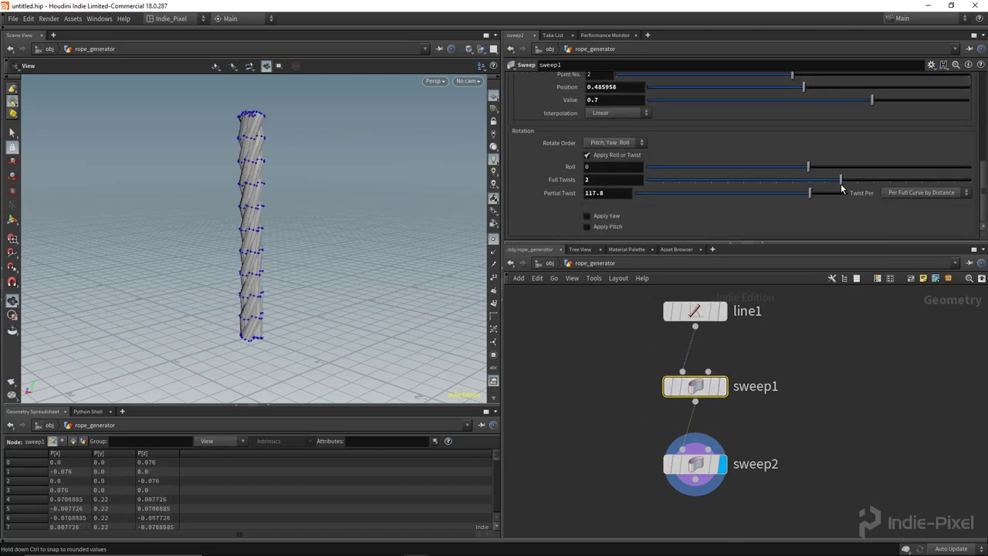
# Step: Insert a Resample node between the two Sweep nodes and display its result
pyautogui.moveTo(751, 410); pyautogui.dragTo(749, 361, button='middle')
pyautogui.moveTo(701, 413); pyautogui.dragTo(702, 468)
pyautogui.press('Tab')
pyautogui.write('resample')
pyautogui.press('Return')
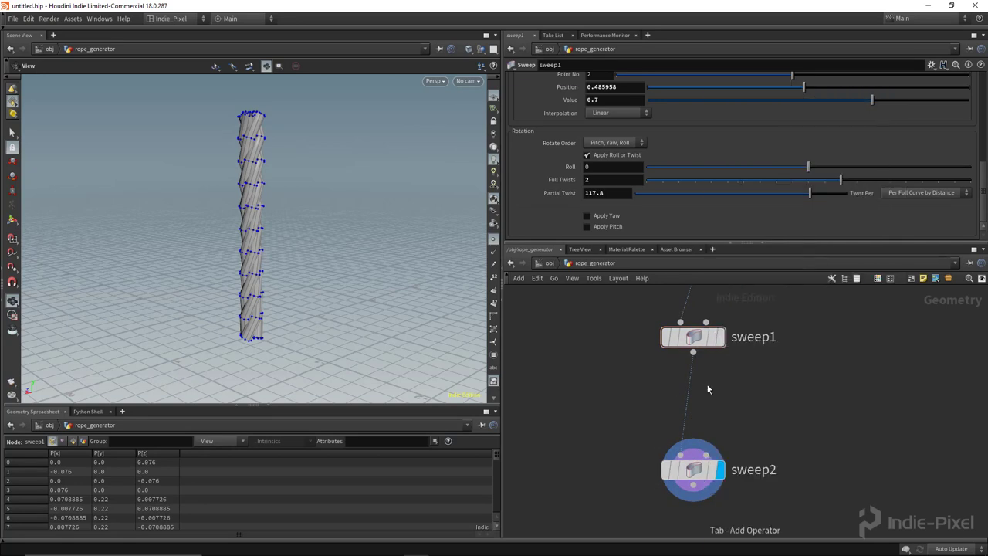
pyautogui.click(707, 384)
pyautogui.moveTo(707, 384); pyautogui.dragTo(694, 403)
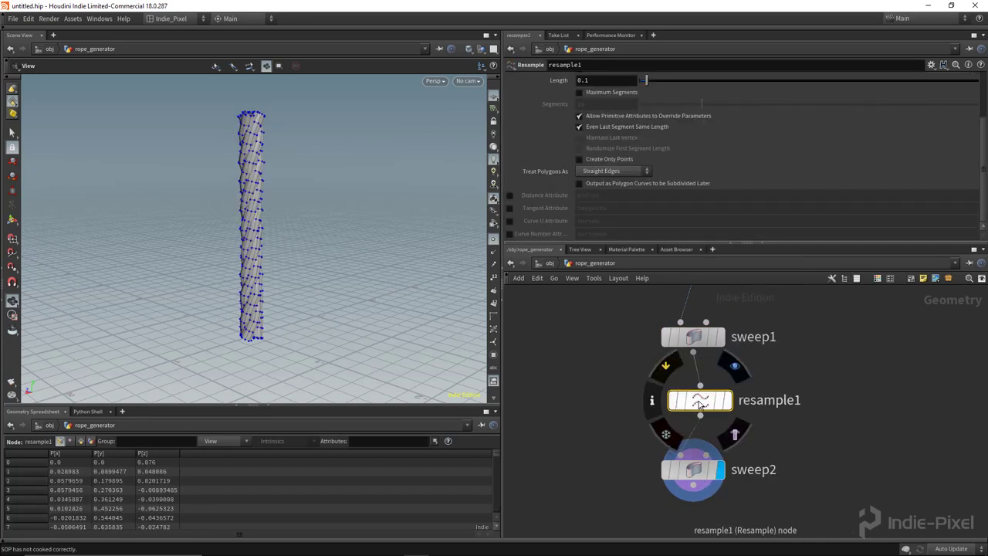
pyautogui.click(721, 402)
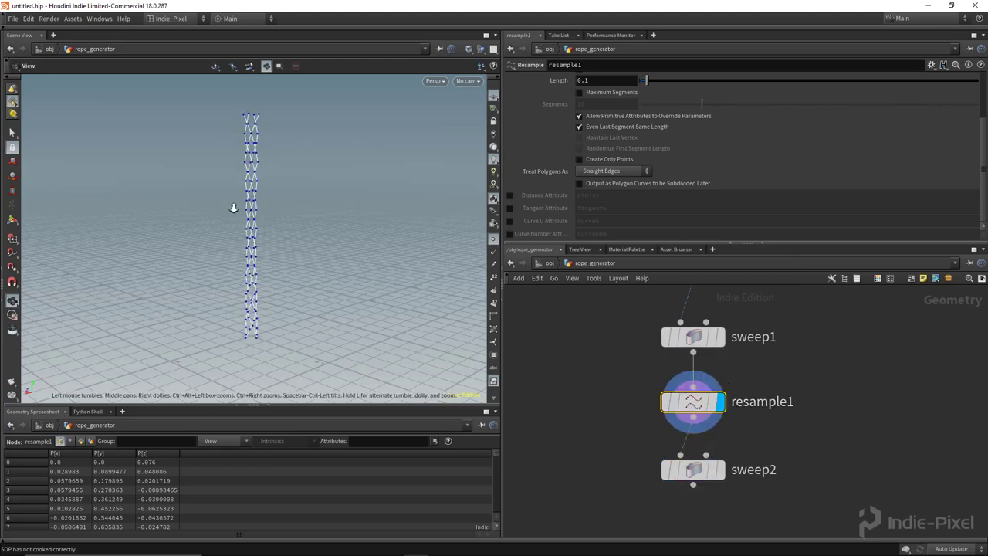
# Step: Set the Resample to treat polygons as Subdivision Curves with a maximum segment length of 0.091
pyautogui.moveTo(267, 184); pyautogui.dragTo(463, 154)
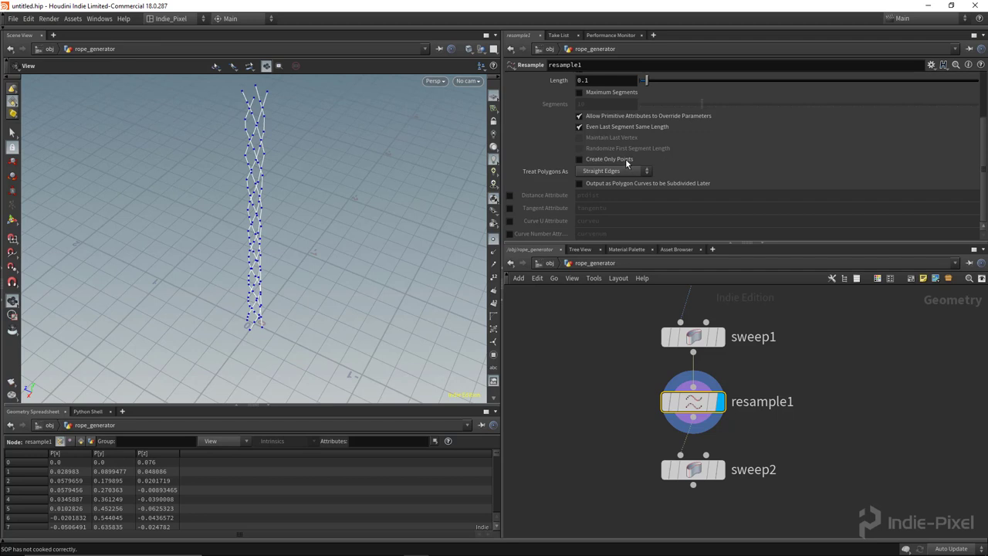
pyautogui.click(614, 170)
pyautogui.click(618, 192)
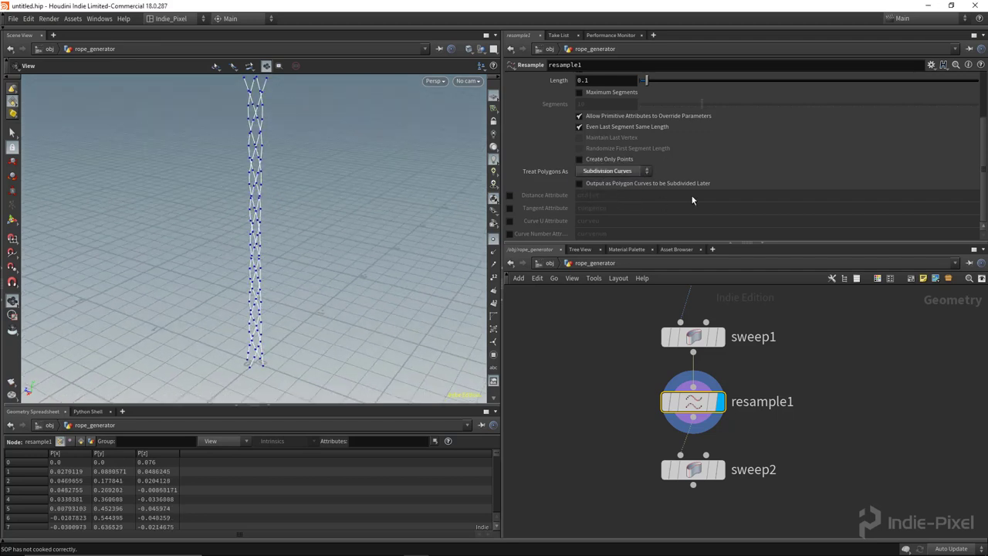
pyautogui.scroll(3, 697, 182)
pyautogui.moveTo(642, 138)
pyautogui.mouseDown()
pyautogui.moveTo(658, 136)
pyautogui.moveTo(648, 138)
pyautogui.moveTo(651, 154)
pyautogui.mouseUp()
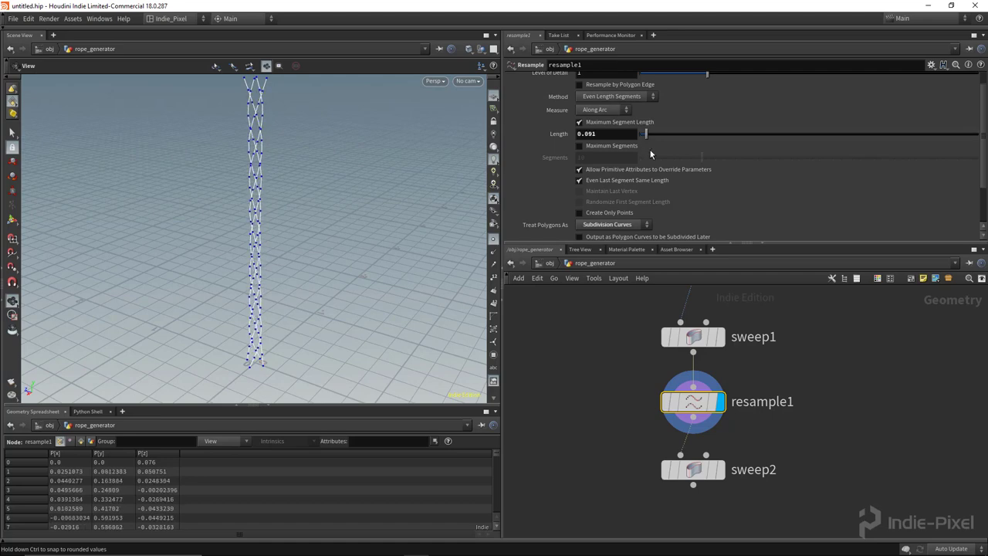
# Step: Display the second Sweep again and turn off the point markers in the viewport
pyautogui.click(720, 469)
pyautogui.moveTo(275, 217); pyautogui.dragTo(262, 253, button='right')
pyautogui.click(494, 239)
pyautogui.moveTo(262, 252); pyautogui.dragTo(613, 332)
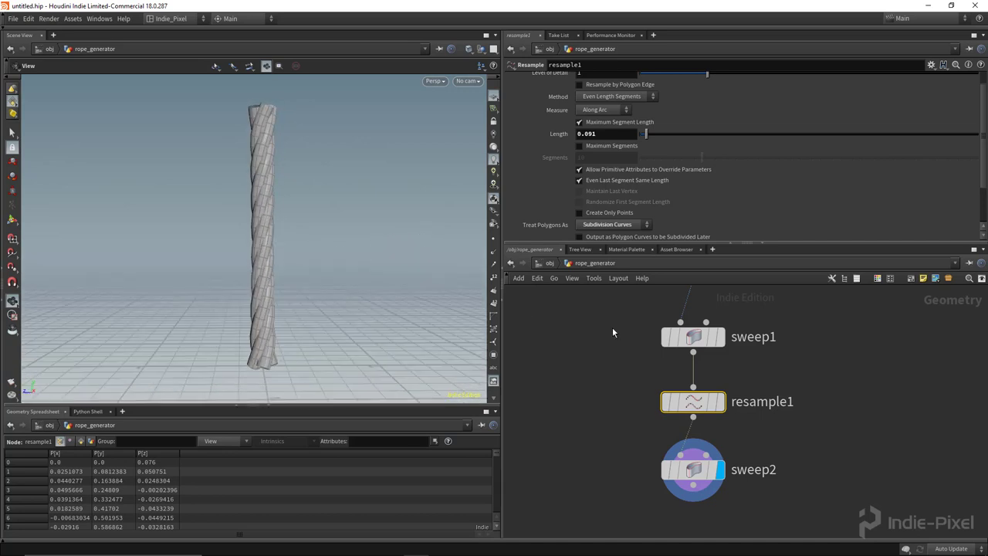
# Step: Reduce the second Sweep's tube radius to 0.051
pyautogui.click(693, 469)
pyautogui.scroll(5, 678, 128)
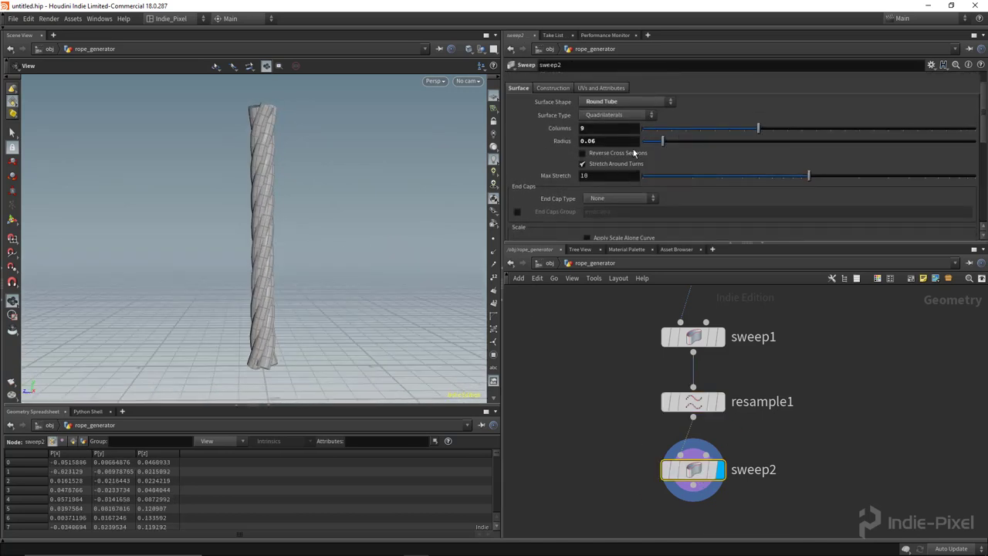
pyautogui.moveTo(665, 149); pyautogui.dragTo(660, 144)
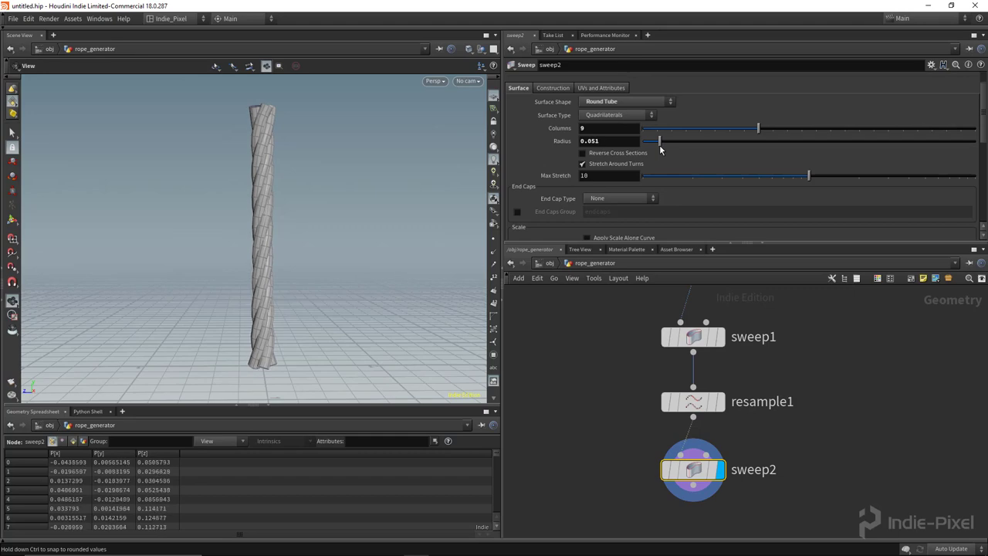
pyautogui.moveTo(284, 295)
pyautogui.mouseDown()
pyautogui.moveTo(262, 280)
pyautogui.moveTo(271, 301)
pyautogui.mouseUp()
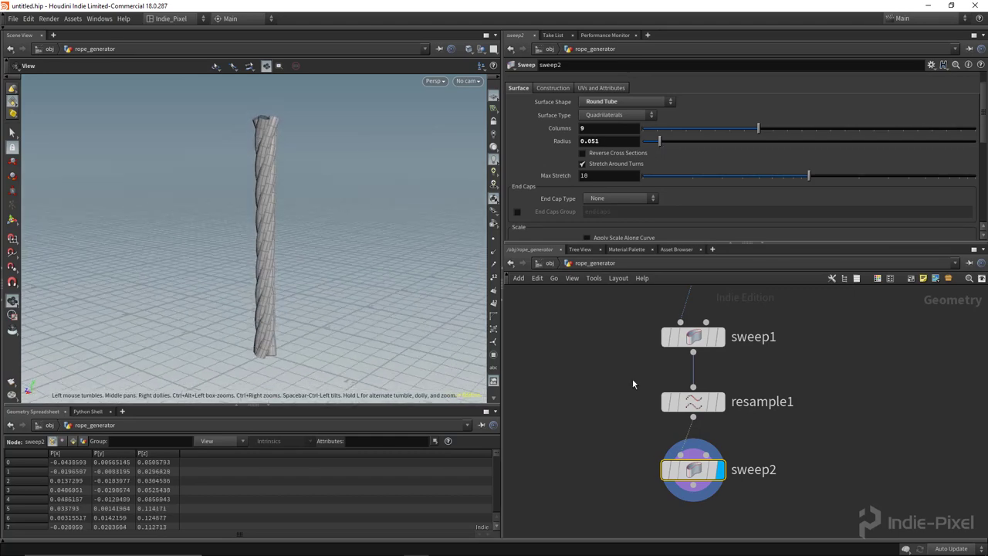
# Step: Enable Compute UVs in the second Sweep's UV and attribute settings
pyautogui.scroll(-2, 607, 360)
pyautogui.scroll(-1, 606, 360)
pyautogui.moveTo(668, 331)
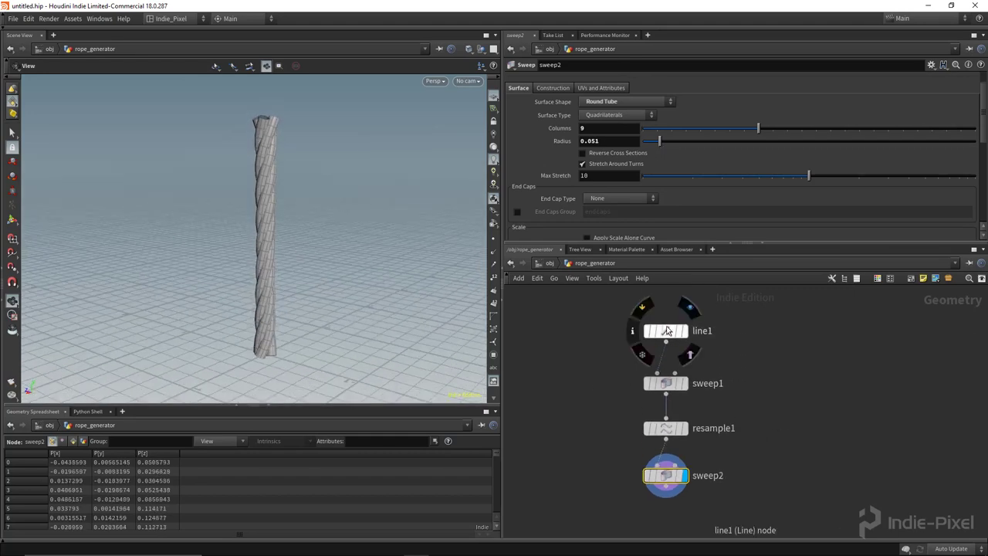
pyautogui.moveTo(754, 466); pyautogui.dragTo(751, 454, button='middle')
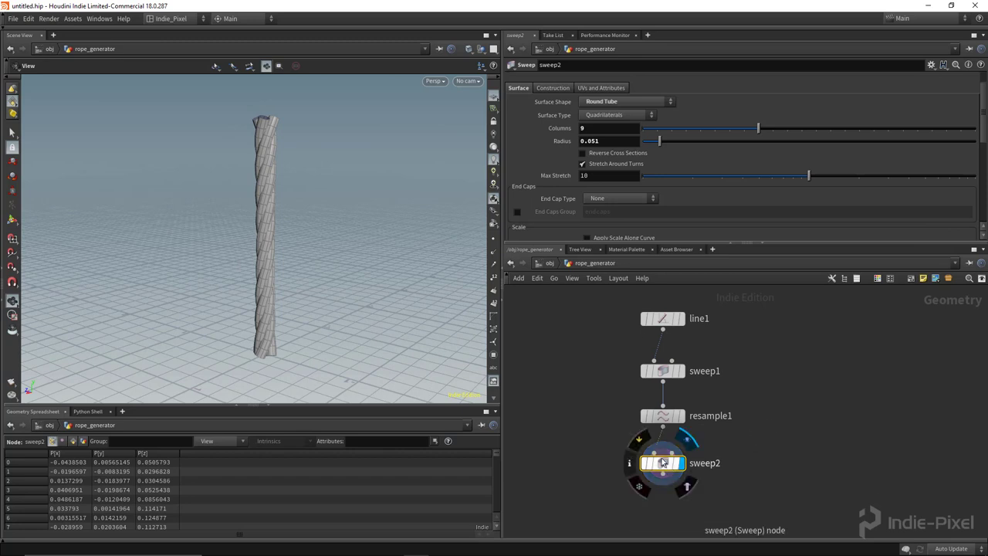
pyautogui.scroll(1, 737, 164)
pyautogui.scroll(1, 736, 168)
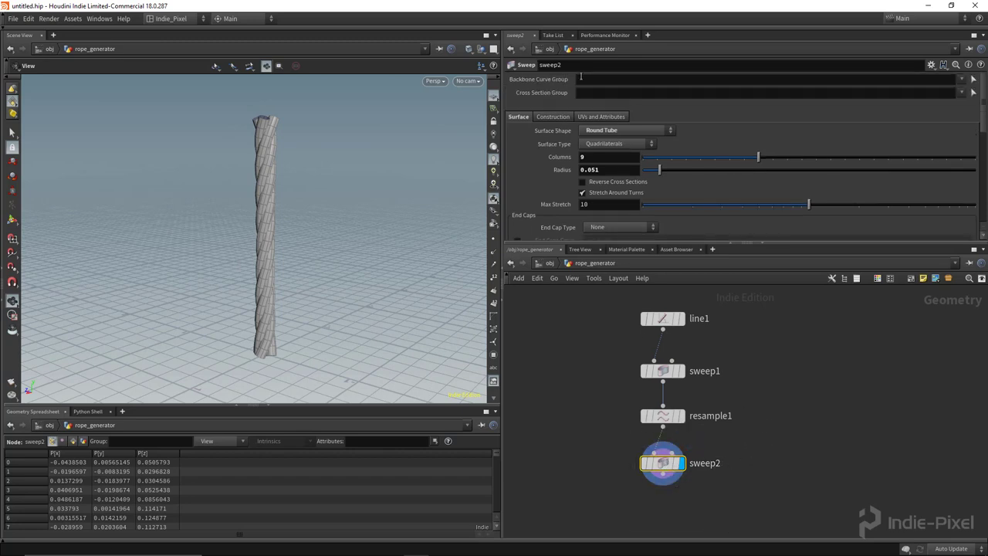
pyautogui.click(604, 116)
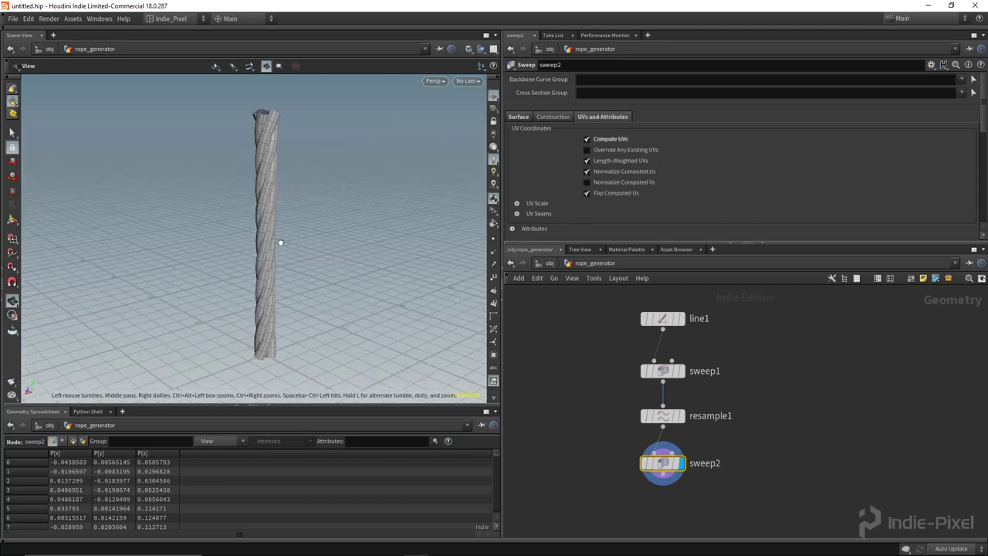
# Step: Save the scene to the Desktop as sweep_rope.hip
pyautogui.hotkey('ctrl', 's')
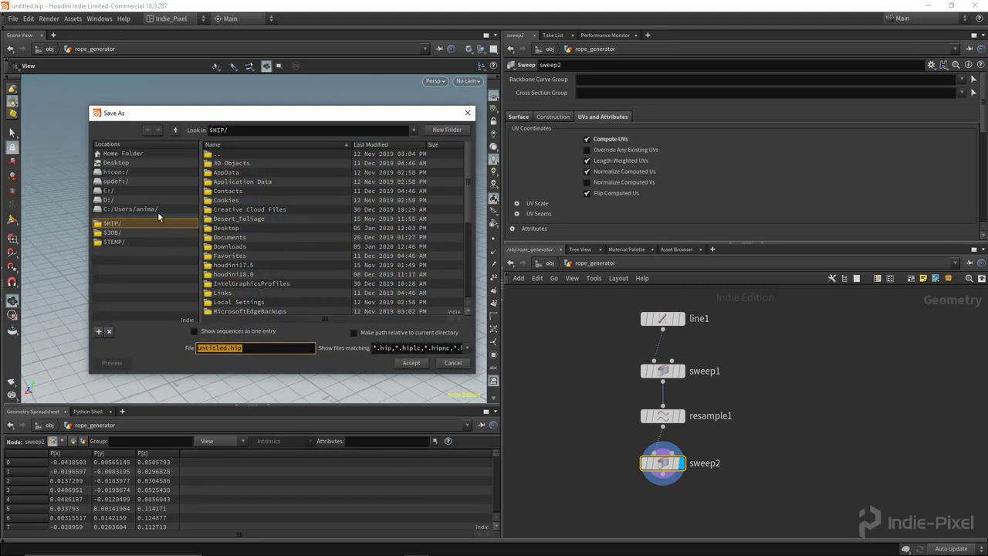
pyautogui.click(122, 163)
pyautogui.click(259, 347)
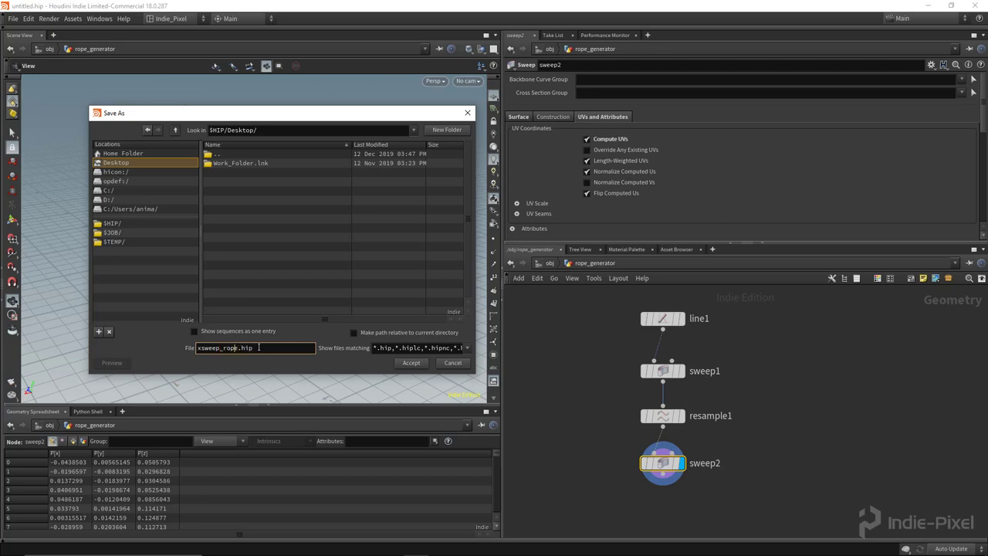
pyautogui.press('Return')
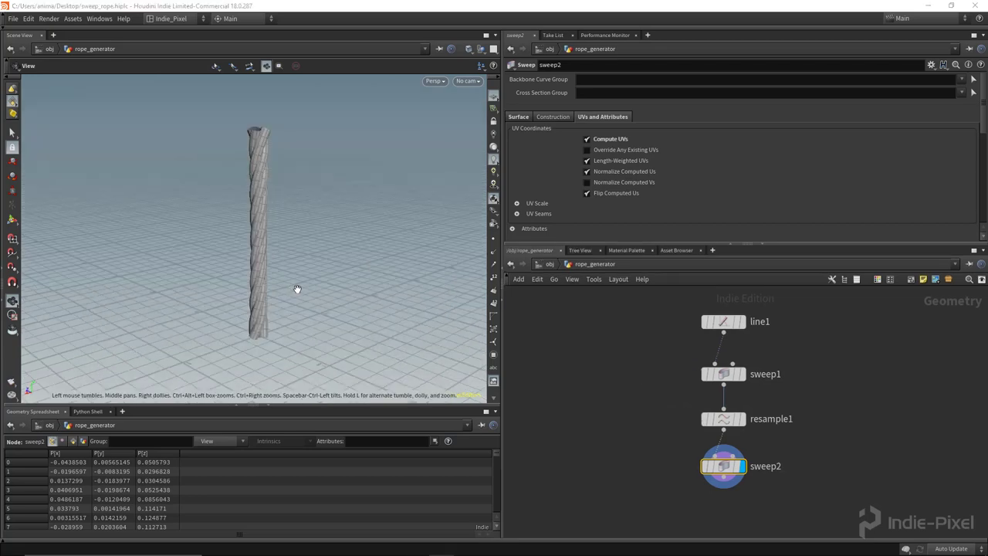
# Step: Show the second Sweep's UV layout in the UV view and examine how it fills the tile
pyautogui.hotkey('space', '5')
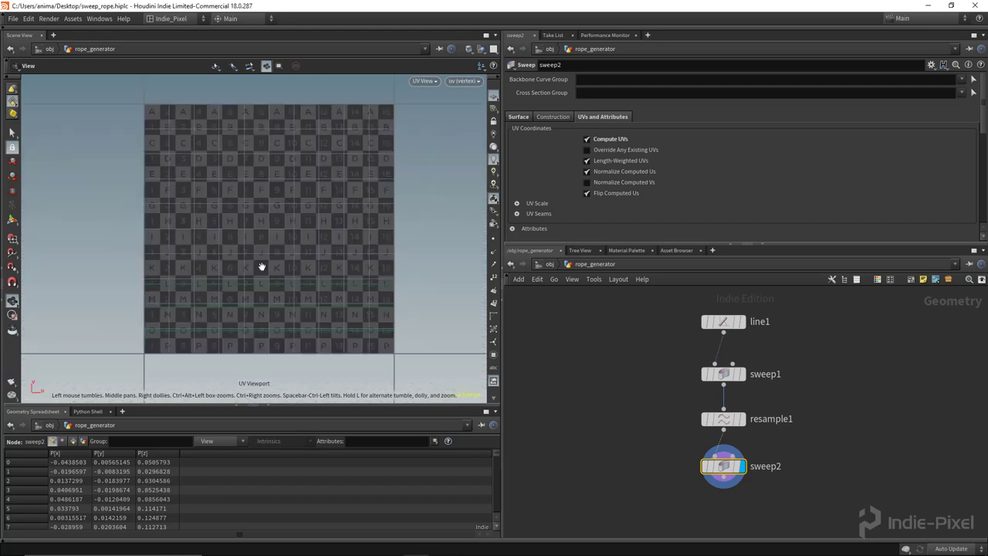
pyautogui.moveTo(325, 306); pyautogui.dragTo(347, 327, button='right')
pyautogui.moveTo(307, 323); pyautogui.dragTo(277, 307, button='middle')
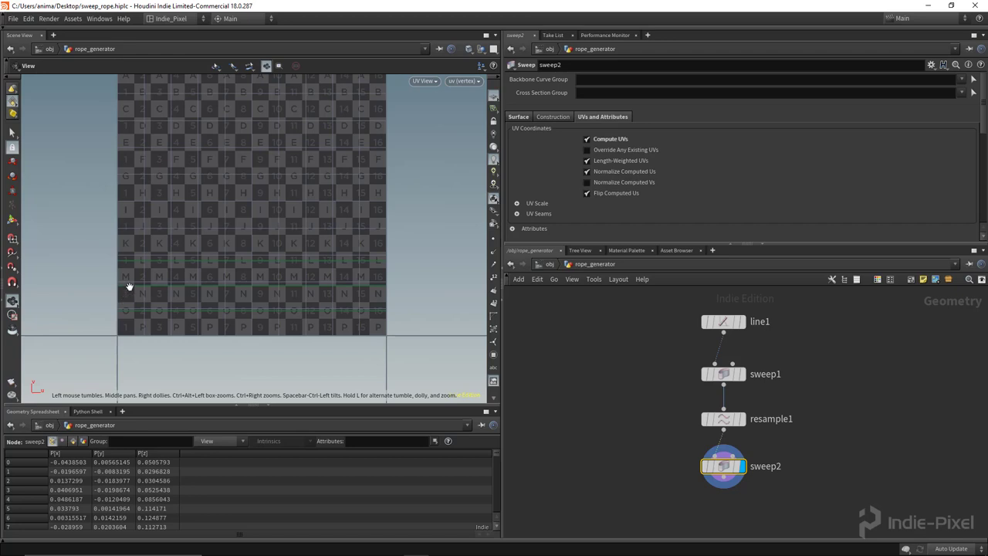
pyautogui.scroll(2, 724, 372)
# Step: Try disabling Compute UVs on the first Sweep and turn it back on
pyautogui.click(724, 372)
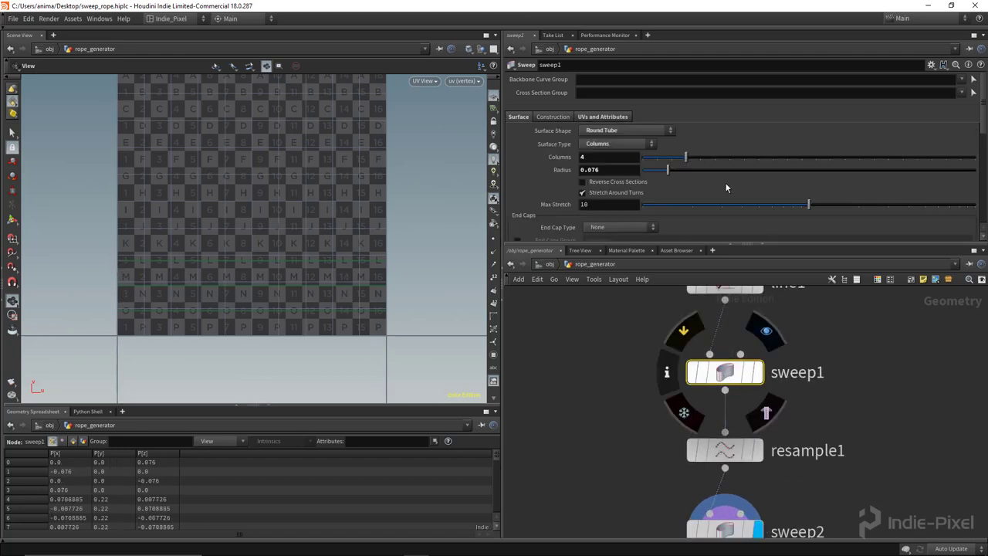
pyautogui.click(608, 116)
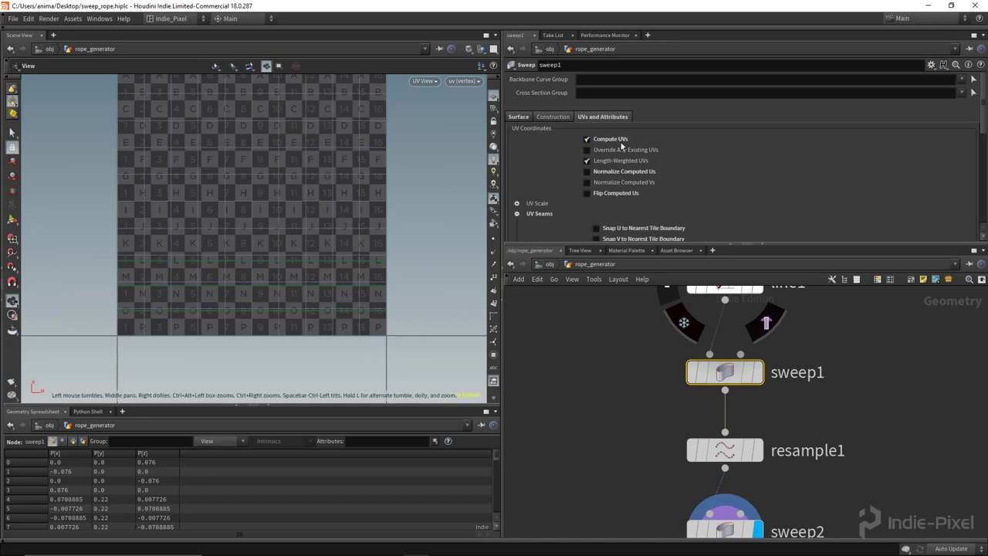
pyautogui.click(606, 140)
pyautogui.scroll(-2, 209, 276)
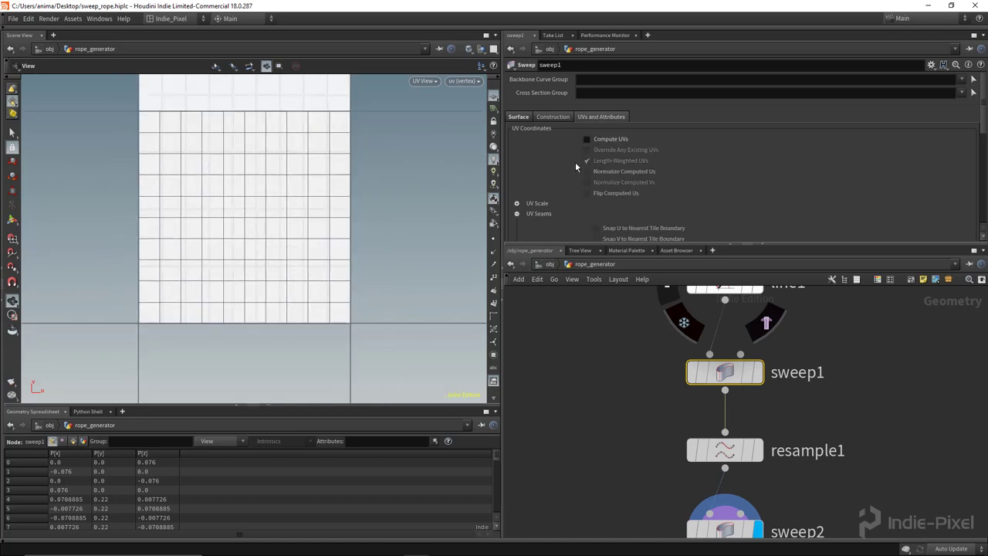
pyautogui.click(587, 139)
# Step: Enable Override Any Existing UVs on the second Sweep
pyautogui.moveTo(735, 531); pyautogui.dragTo(735, 460, button='middle')
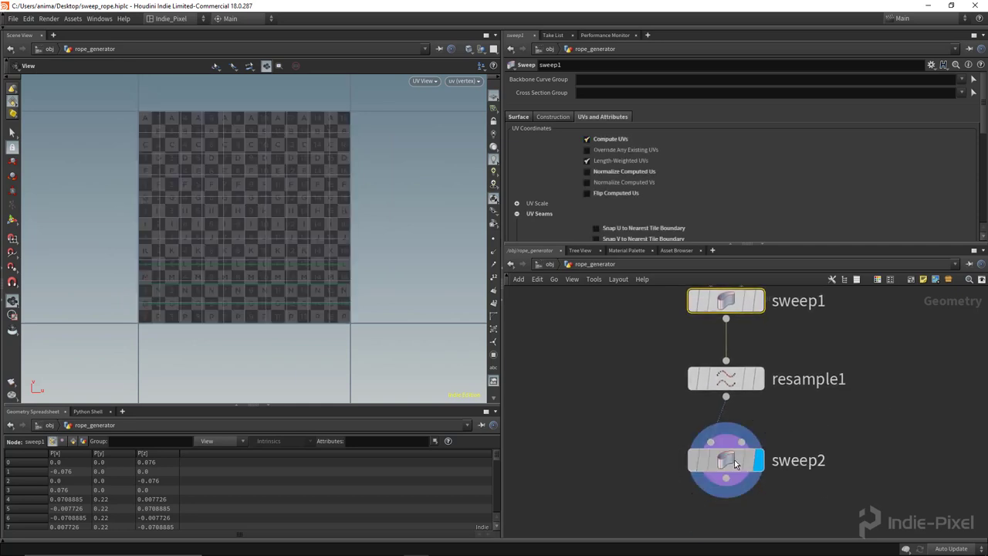
pyautogui.click(734, 459)
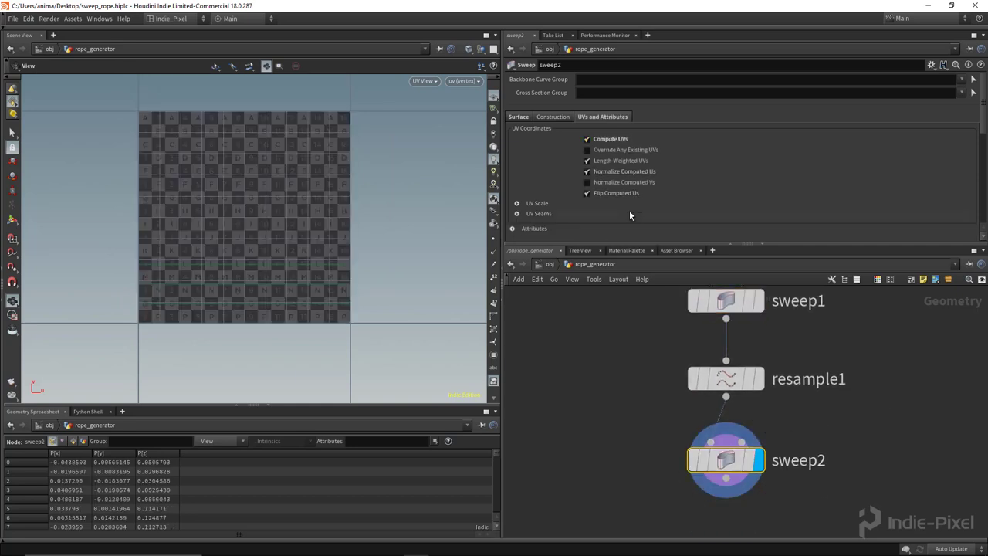
pyautogui.click(622, 149)
pyautogui.scroll(-1, 230, 253)
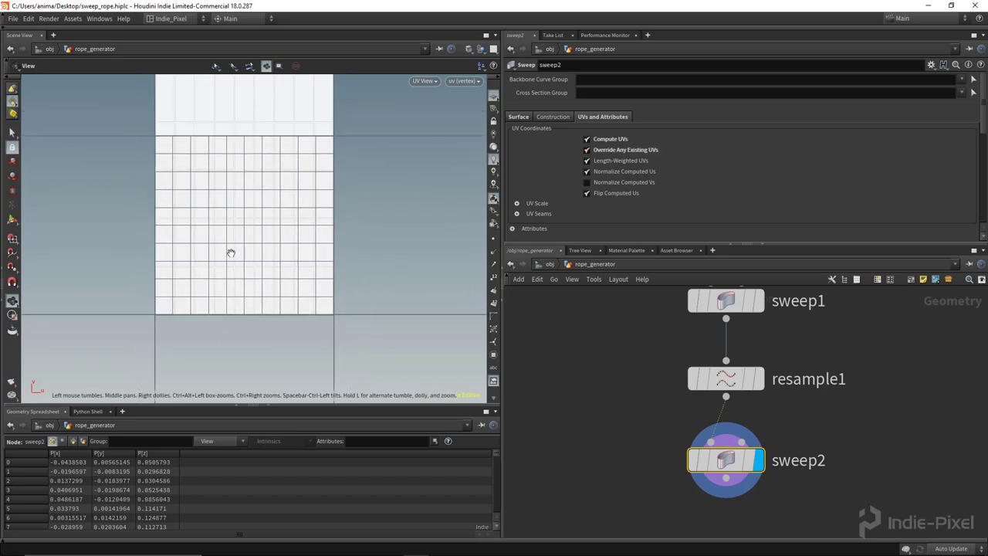
pyautogui.scroll(-5, 224, 231)
pyautogui.moveTo(240, 223); pyautogui.dragTo(243, 291, button='middle')
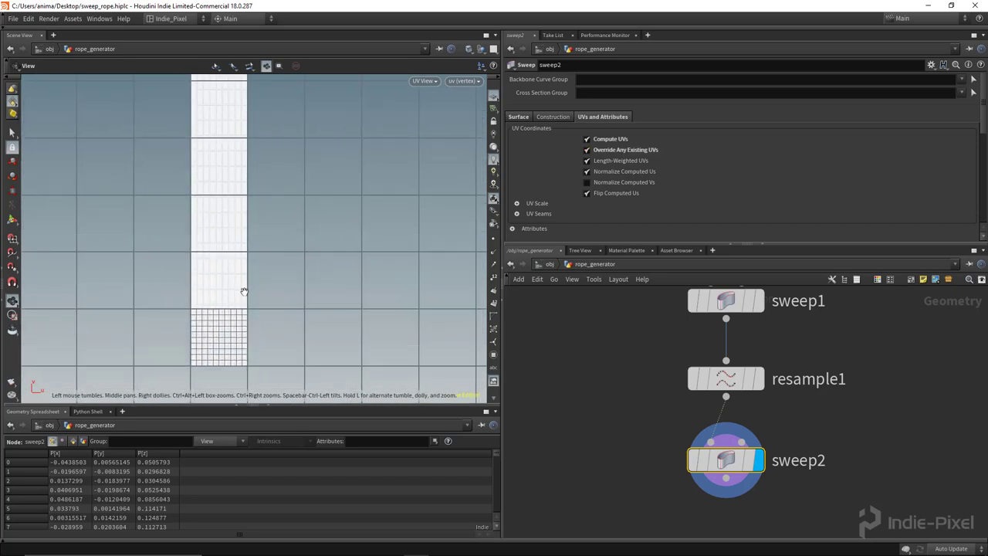
pyautogui.scroll(-4, 241, 282)
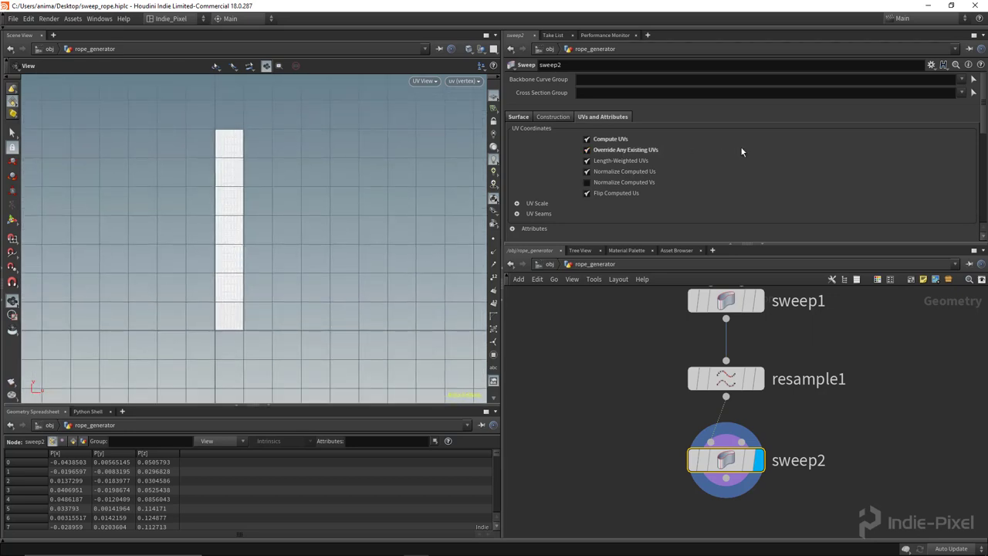
pyautogui.scroll(-2, 739, 151)
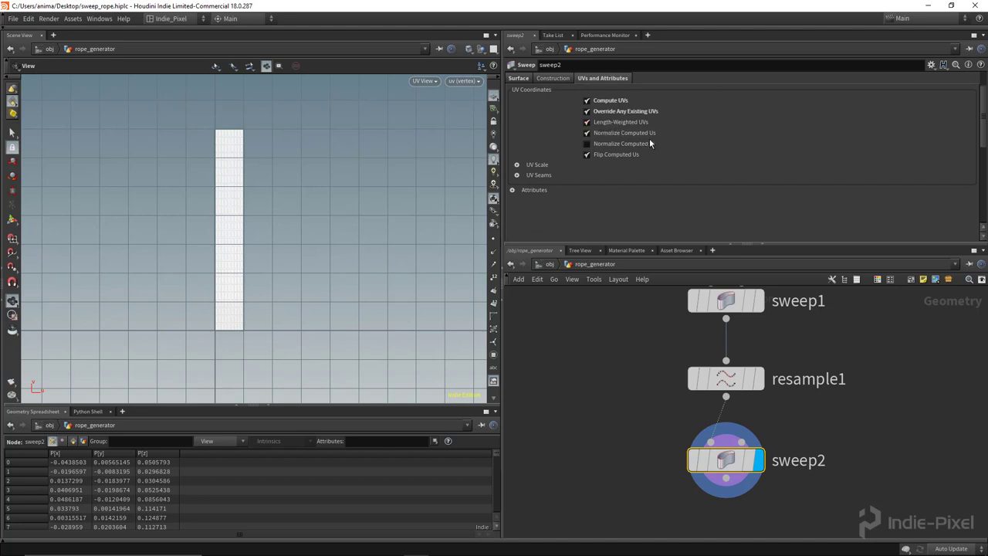
# Step: Turn off Normalize Computed Us and both the U and V Snap to Nearest Tile Boundary options on the second Sweep
pyautogui.click(617, 132)
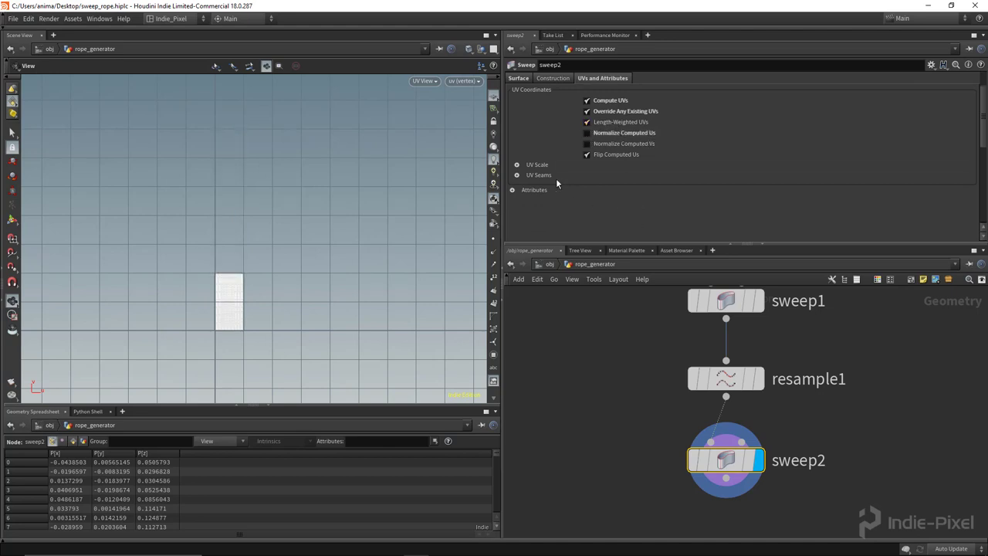
pyautogui.click(522, 178)
pyautogui.click(623, 199)
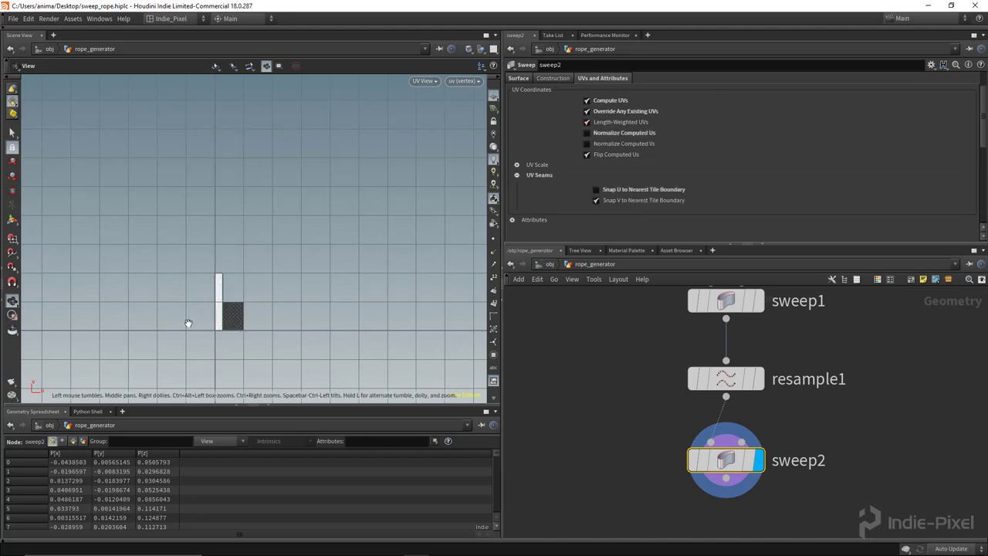
pyautogui.click(625, 199)
pyautogui.click(624, 190)
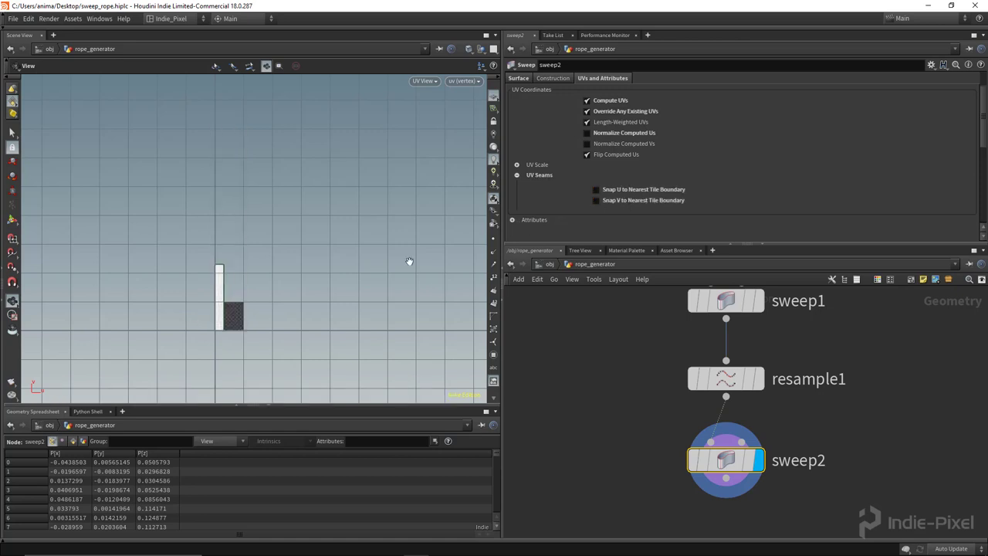
# Step: Examine the proportions of the strand UVs in the UV view and compare them with the rope in perspective
pyautogui.scroll(5, 278, 321)
pyautogui.moveTo(270, 314); pyautogui.dragTo(312, 298, button='middle')
pyautogui.scroll(3, 249, 295)
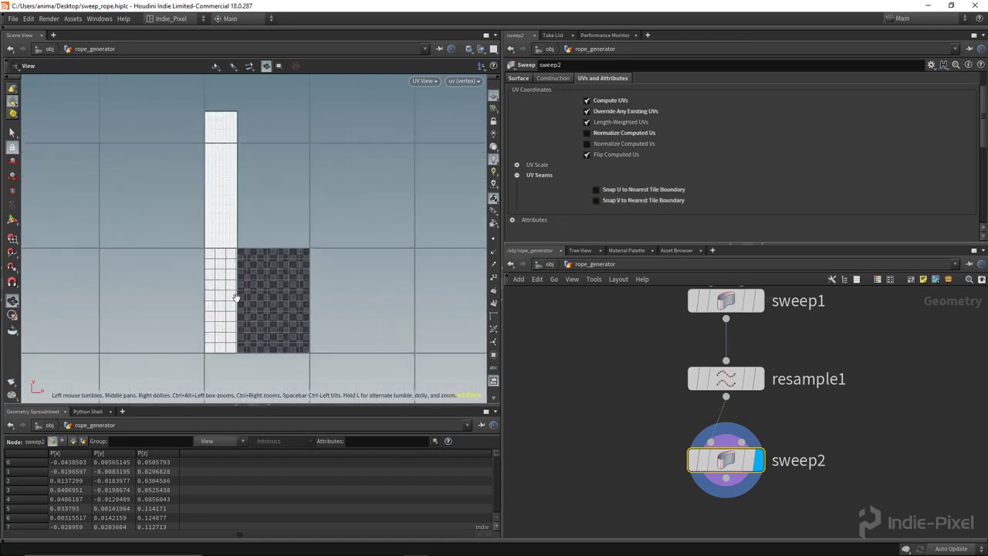
pyautogui.scroll(2, 257, 307)
pyautogui.hotkey('space', '1')
pyautogui.scroll(1, 281, 296)
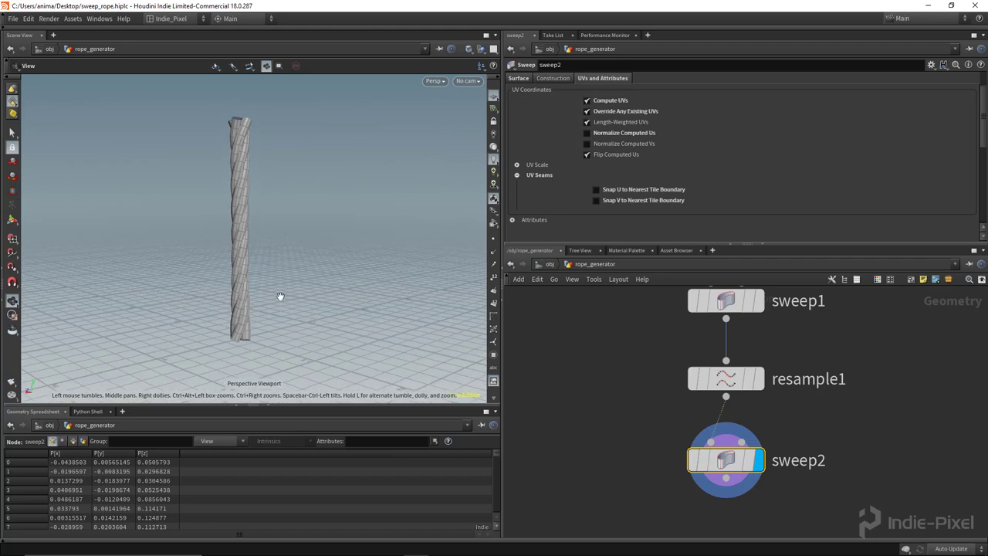
pyautogui.hotkey('space', '5')
pyautogui.hotkey('space', '1')
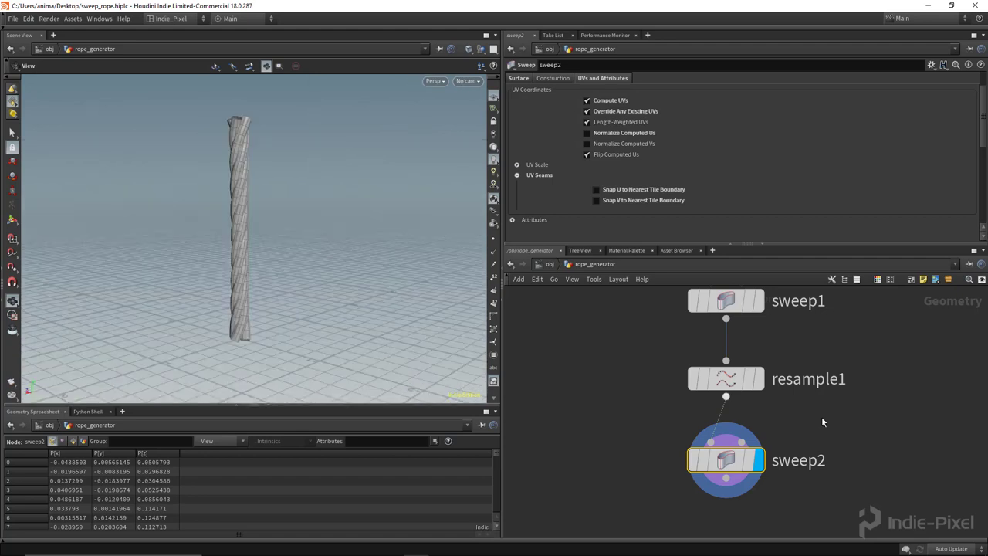
# Step: Add a Labs UV Visualize node after the second Sweep, display it and set its grid tiling to 1
pyautogui.scroll(-2, 822, 416)
pyautogui.press('Tab')
pyautogui.write('uv')
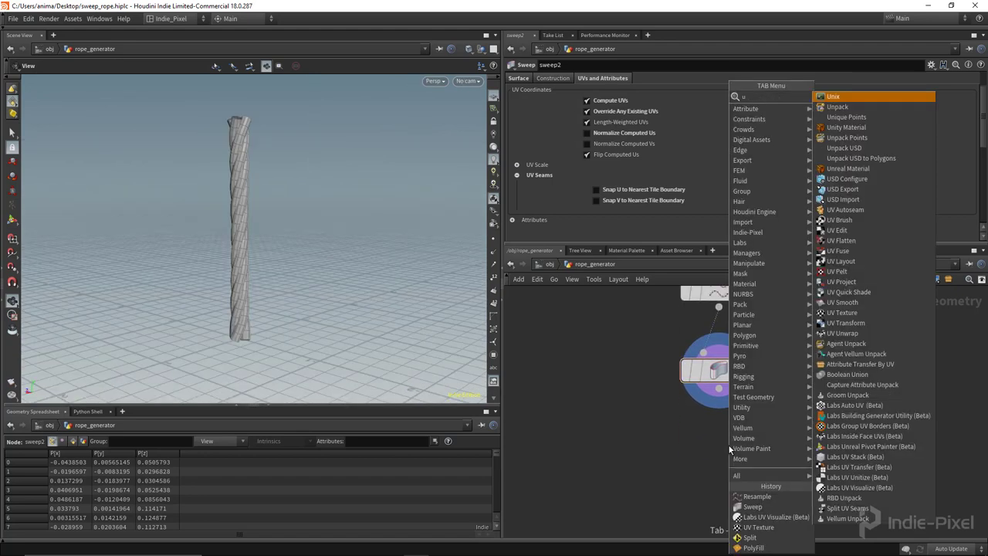
pyautogui.moveTo(772, 336)
pyautogui.click(859, 302)
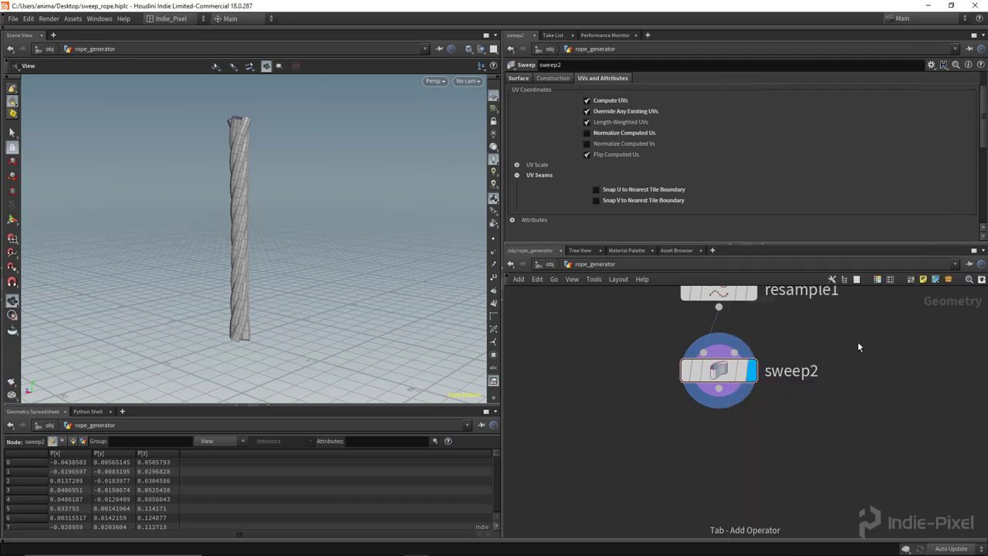
pyautogui.click(821, 459)
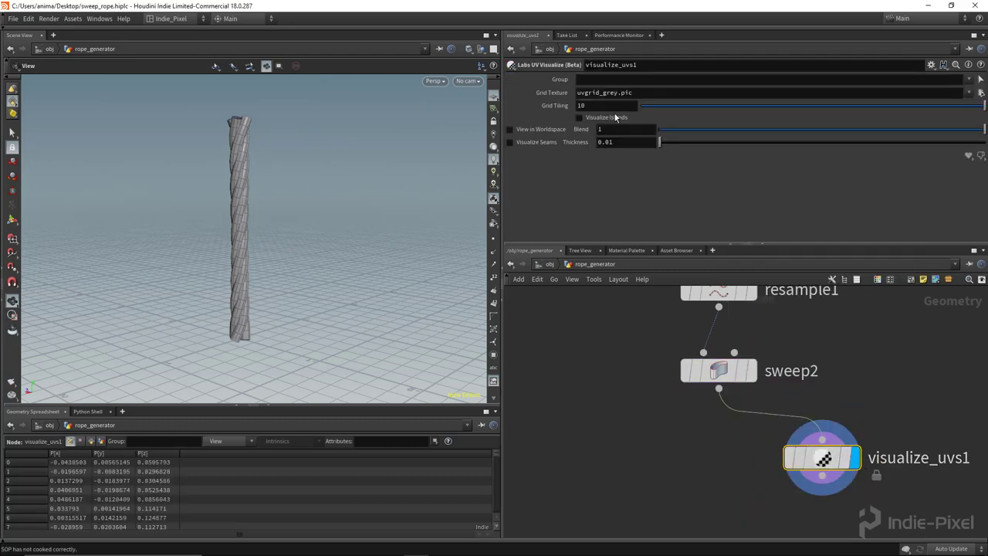
pyautogui.press('Return')
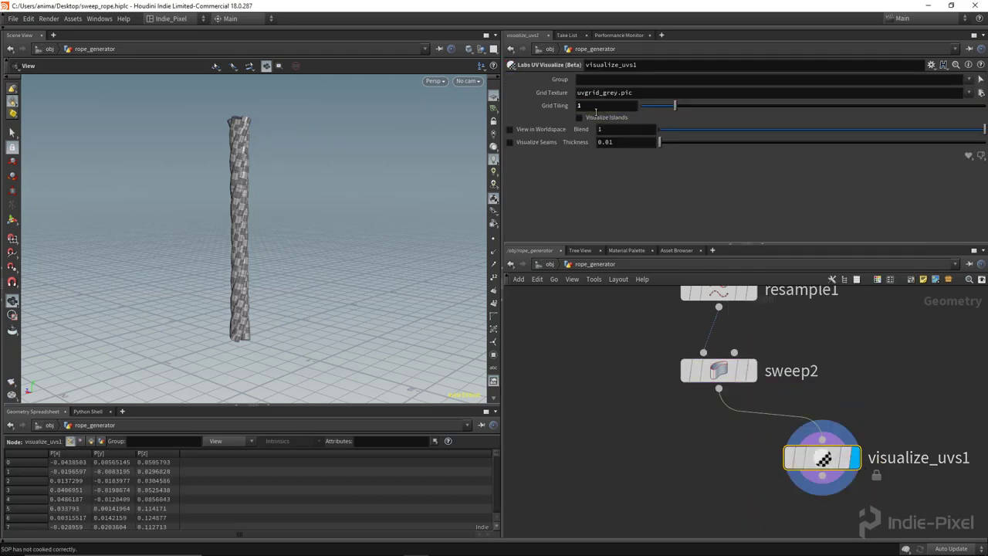
# Step: Turn off the wireframe overlay and examine the checker pattern around the rope for UV stretching
pyautogui.moveTo(207, 244); pyautogui.dragTo(273, 232, button='right')
pyautogui.moveTo(273, 232); pyautogui.dragTo(338, 229)
pyautogui.moveTo(338, 230); pyautogui.dragTo(280, 236, button='right')
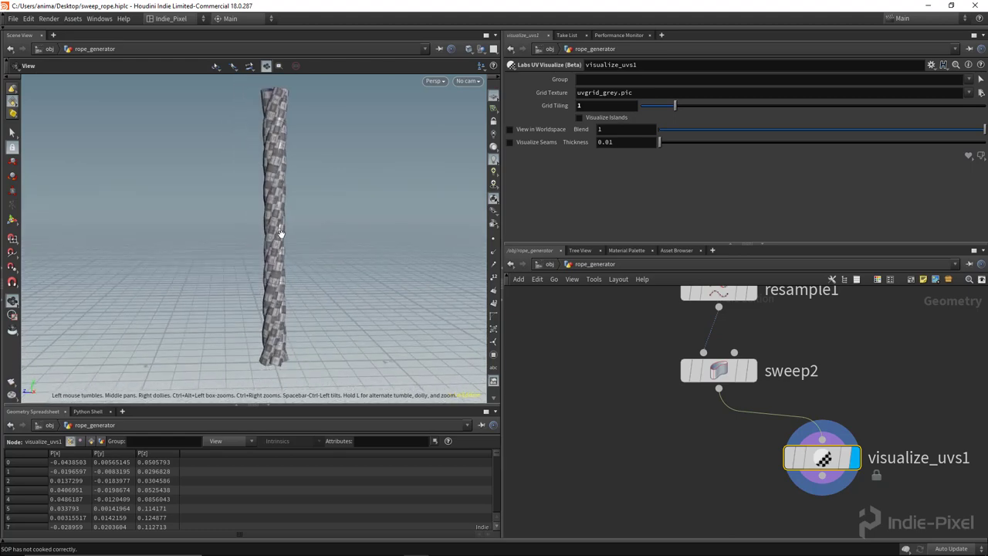
pyautogui.moveTo(280, 236); pyautogui.dragTo(265, 208)
pyautogui.moveTo(264, 208); pyautogui.dragTo(293, 243, button='right')
pyautogui.moveTo(294, 243); pyautogui.dragTo(210, 260)
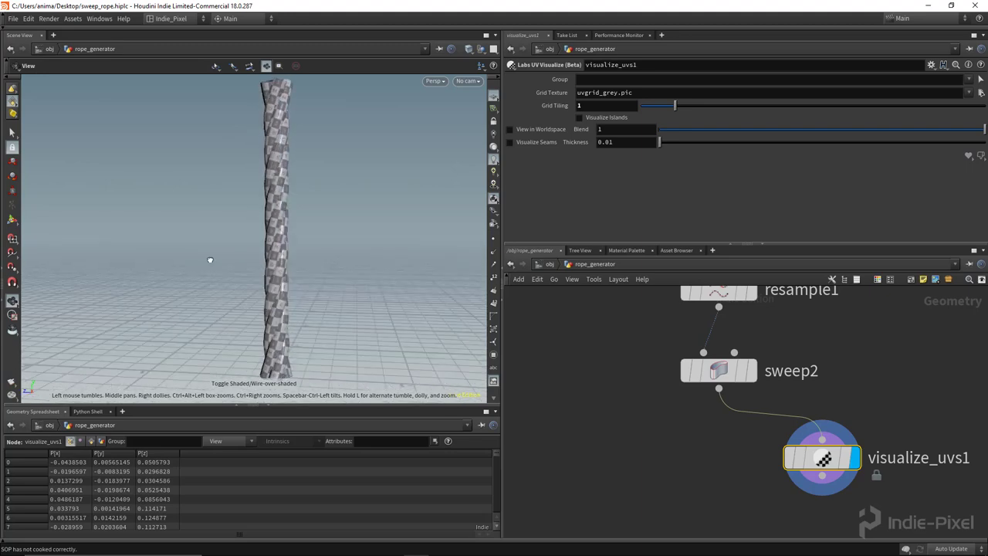
pyautogui.moveTo(263, 260); pyautogui.dragTo(227, 260, button='right')
pyautogui.moveTo(750, 448); pyautogui.dragTo(750, 463, button='middle')
pyautogui.moveTo(680, 451); pyautogui.dragTo(658, 404, button='right')
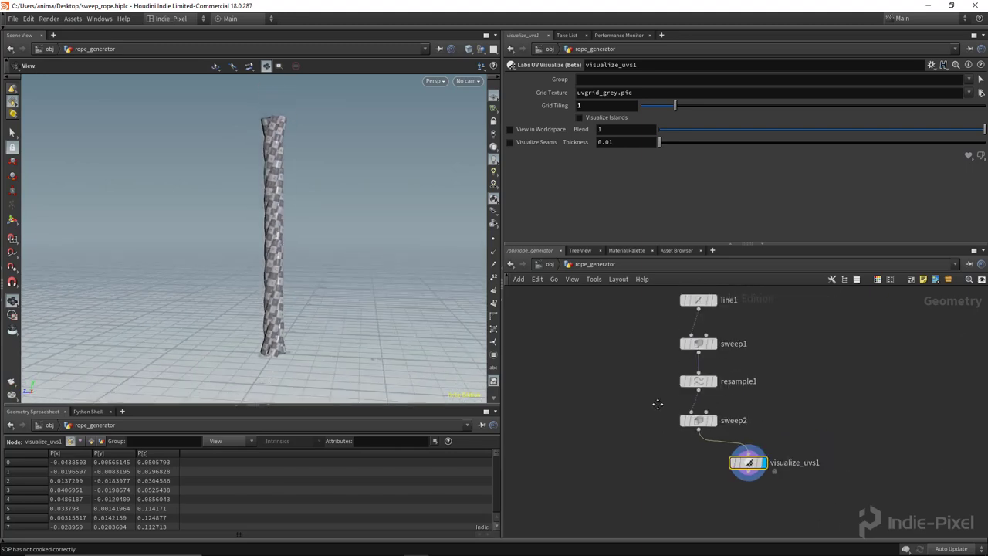
pyautogui.moveTo(317, 291); pyautogui.dragTo(272, 266)
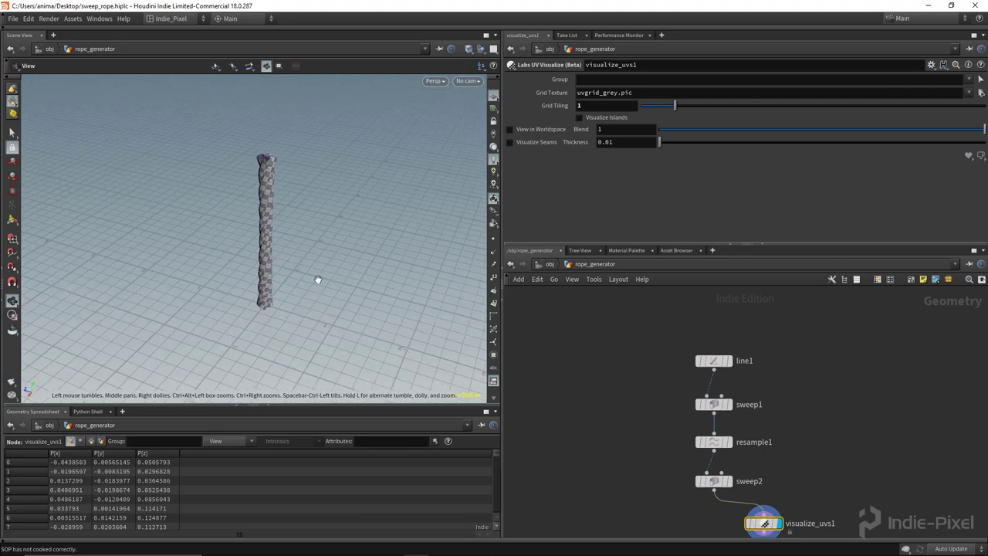
# Step: Switch the viewport to the top view with plenty of empty grid around the rope
pyautogui.hotkey('space', '2')
pyautogui.moveTo(313, 313); pyautogui.dragTo(293, 309, button='right')
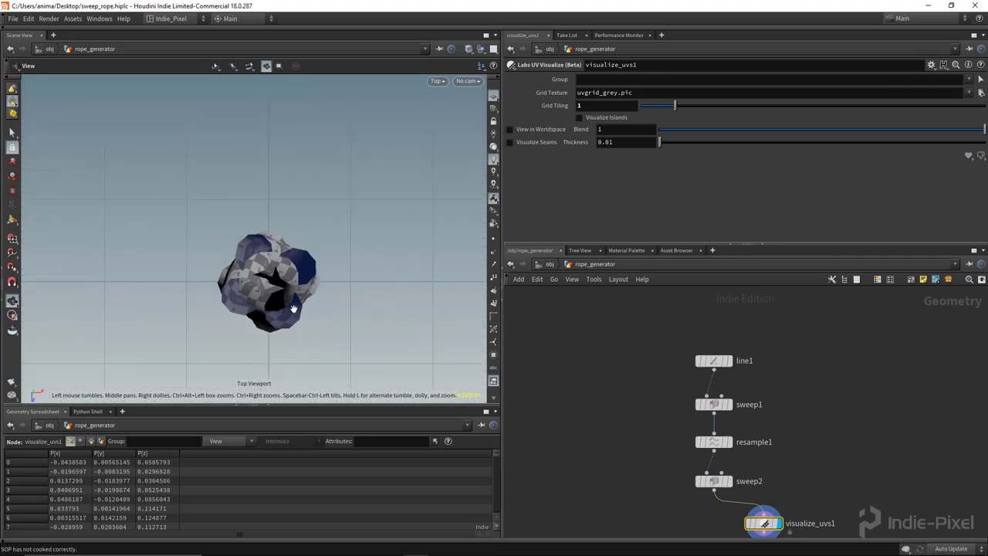
pyautogui.moveTo(294, 309); pyautogui.dragTo(270, 274, button='middle')
pyautogui.scroll(-10, 194, 278)
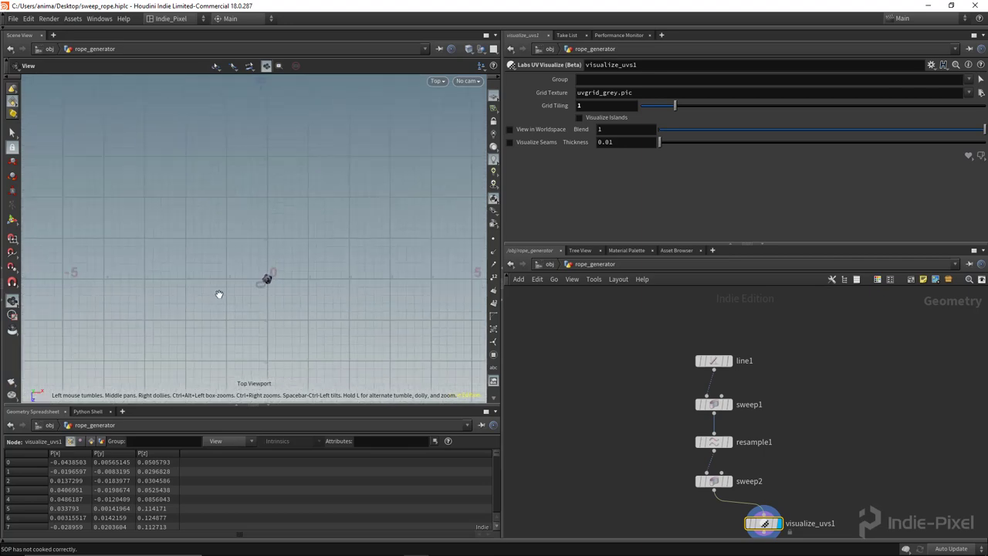
pyautogui.press('Tab')
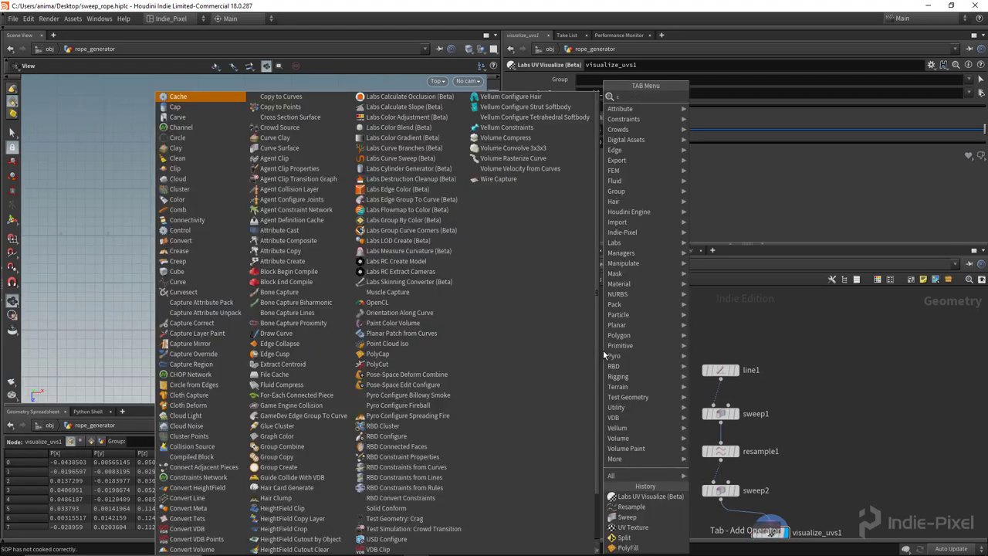
pyautogui.write('cur e')
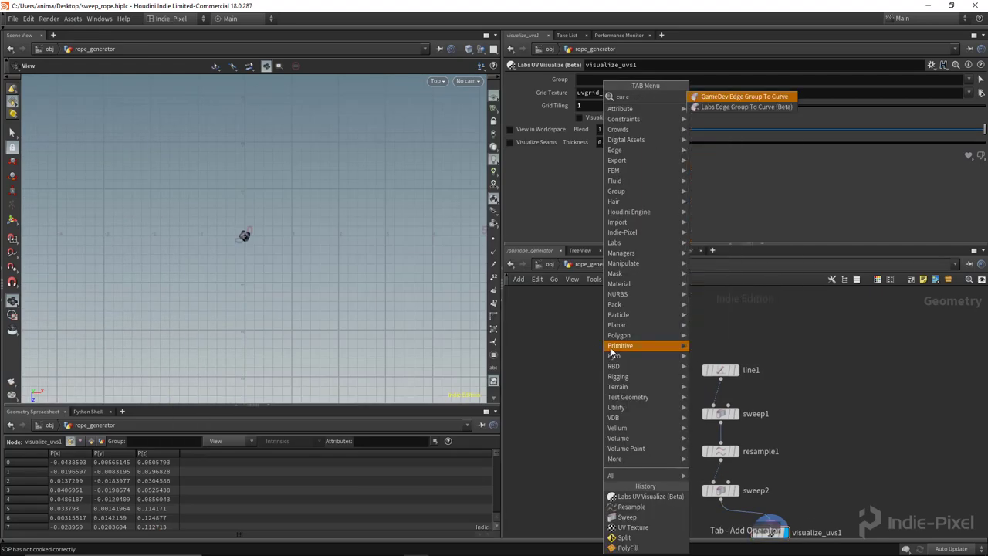
pyautogui.press('Escape')
# Step: Add a Curve node beside the line node, ready for drawing in the top view
pyautogui.press('Tab')
pyautogui.write('cur')
pyautogui.press('Return')
pyautogui.click(611, 348)
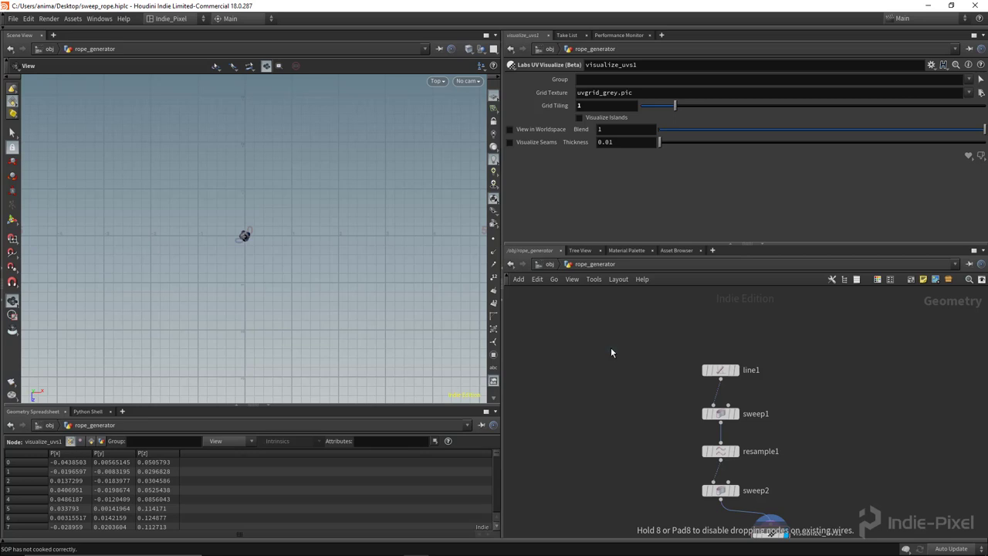
pyautogui.click(644, 370)
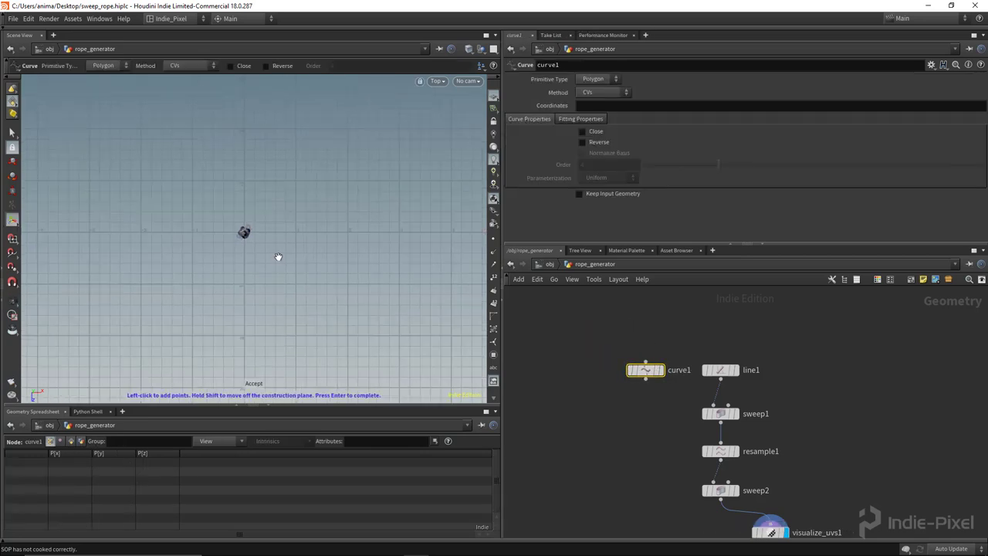
pyautogui.keyDown('alt'); pyautogui.moveTo(218, 241); pyautogui.dragTo(282, 231, button='right'); pyautogui.keyUp('alt')
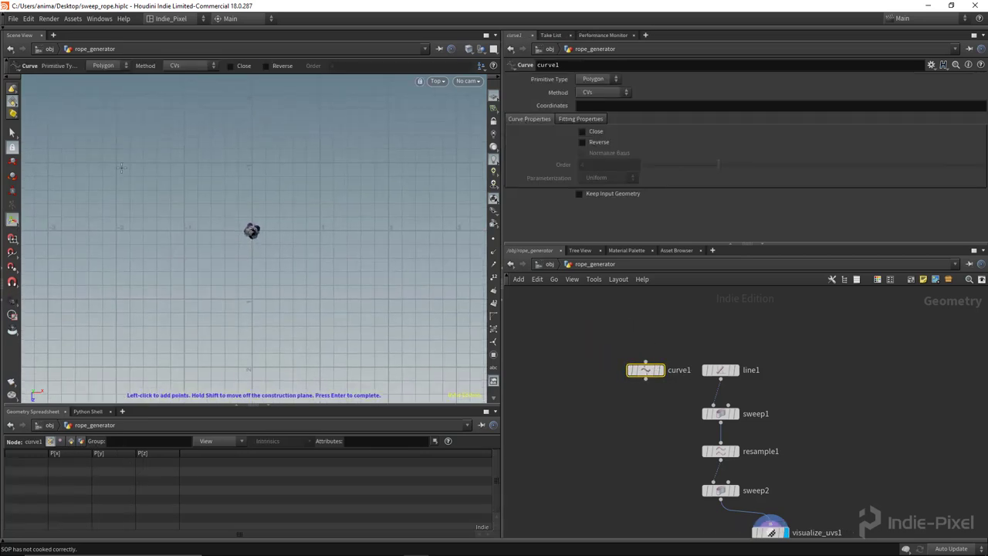
# Step: Draw an open, winding polygon curve of 12 points around the rope on the ground plane and complete it
pyautogui.click(121, 167)
pyautogui.click(234, 285)
pyautogui.click(274, 256)
pyautogui.click(275, 217)
pyautogui.click(261, 200)
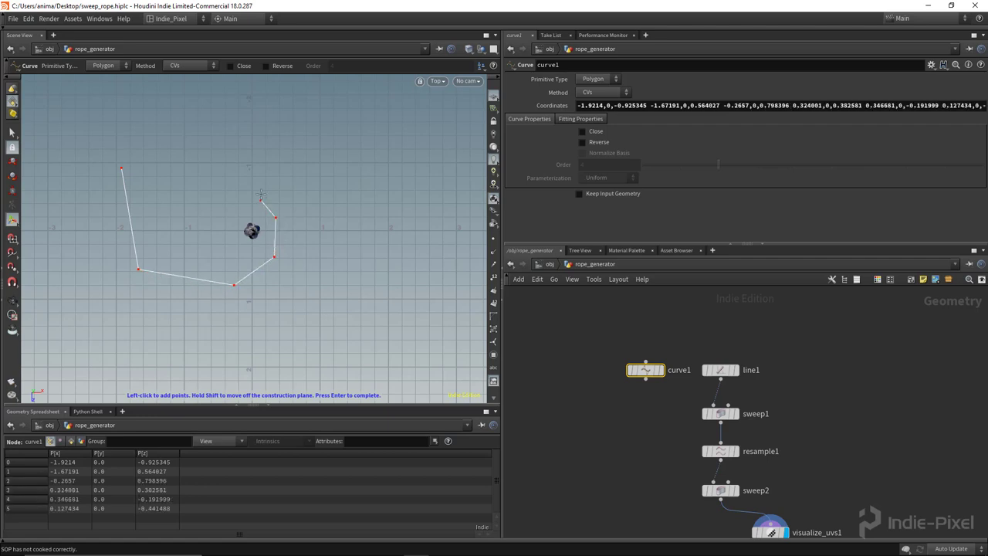
pyautogui.click(328, 171)
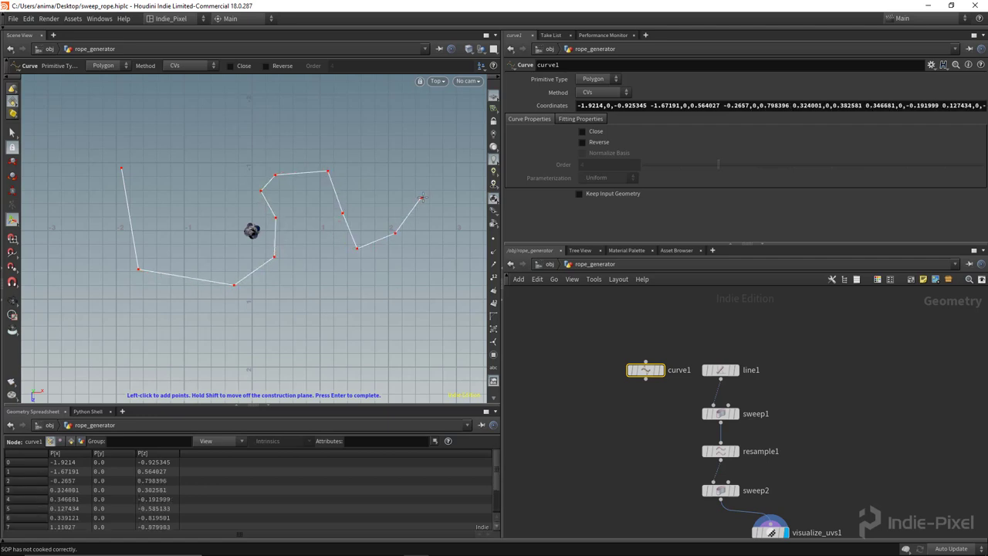
pyautogui.press('Return')
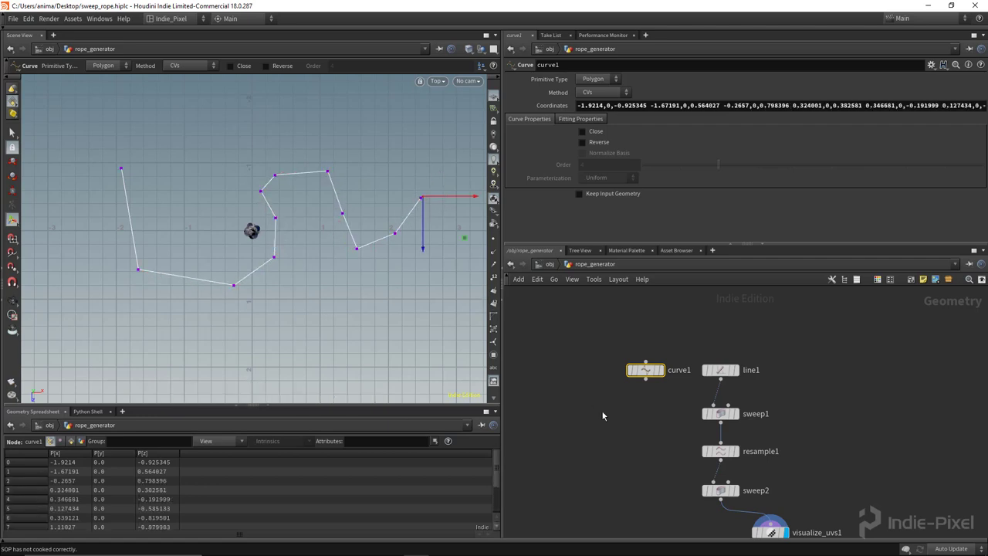
# Step: Add a Resample node below the curve node, wire the curve into it and display the result
pyautogui.press('Tab')
pyautogui.write('resa')
pyautogui.press('Return')
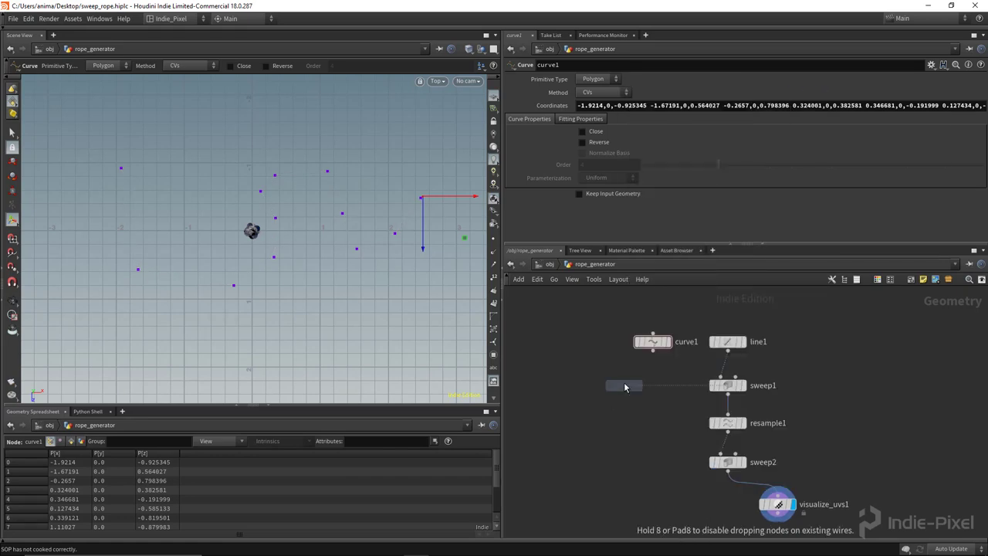
pyautogui.scroll(2, 626, 386)
pyautogui.click(662, 377)
pyautogui.moveTo(663, 338); pyautogui.dragTo(662, 364)
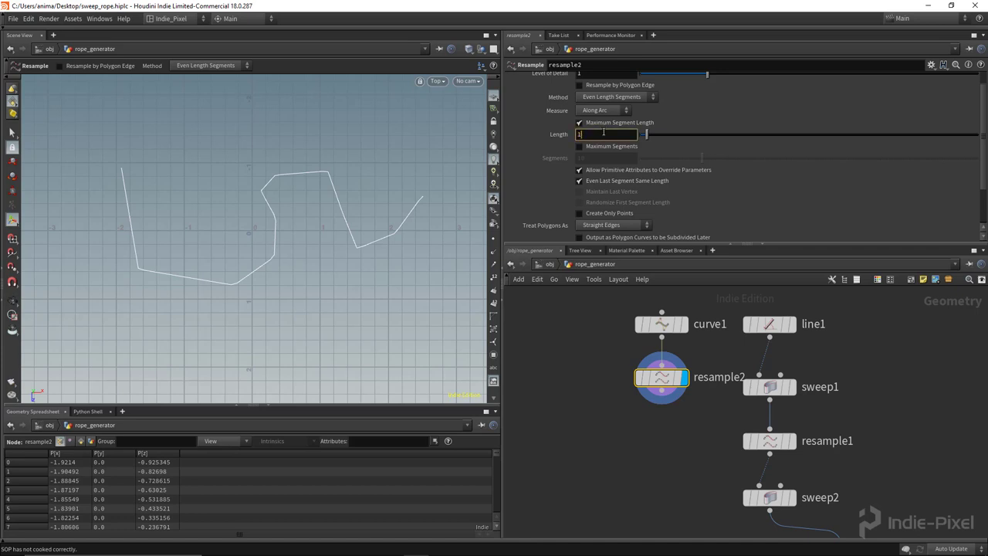
# Step: Make the new Resample treat polygons as subdivision curves with a maximum segment length of 0.152, and show its points in perspective
pyautogui.press('Return')
pyautogui.scroll(-2, 658, 165)
pyautogui.click(614, 171)
pyautogui.click(610, 192)
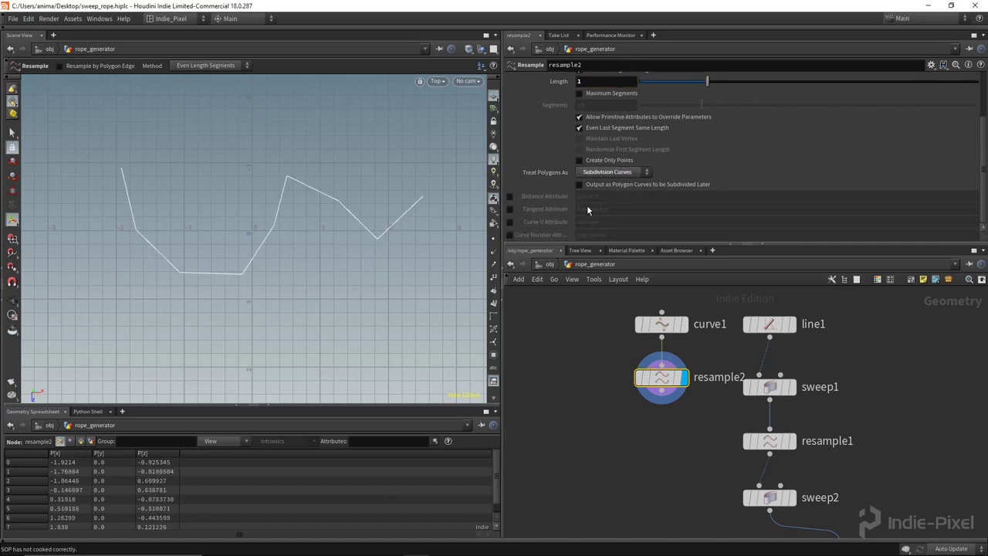
pyautogui.scroll(1, 707, 147)
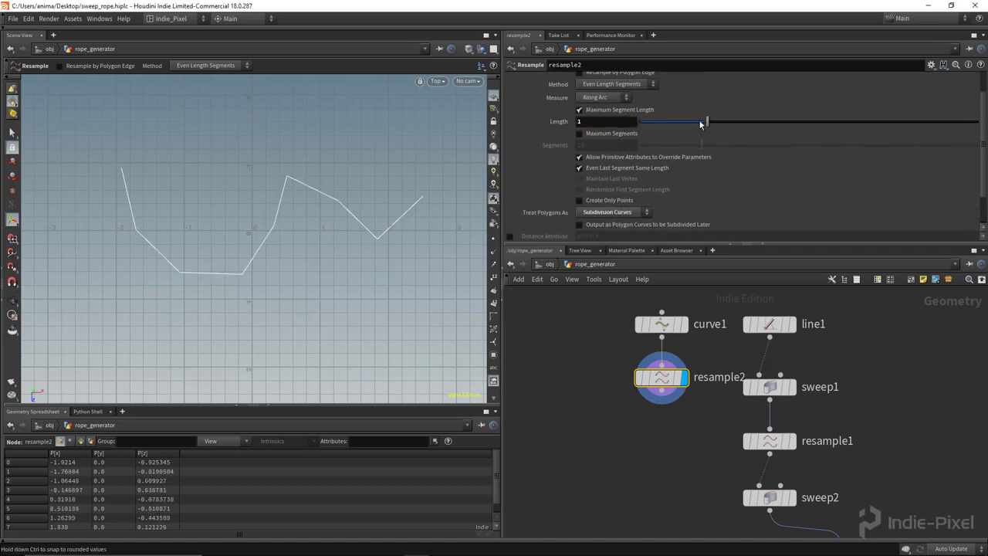
pyautogui.moveTo(701, 124); pyautogui.dragTo(658, 128)
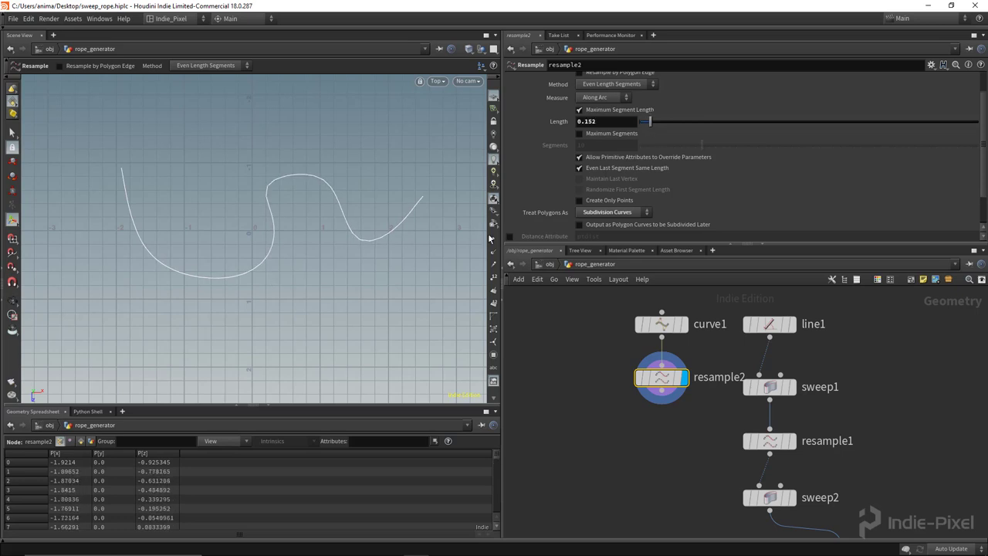
pyautogui.press('Escape')
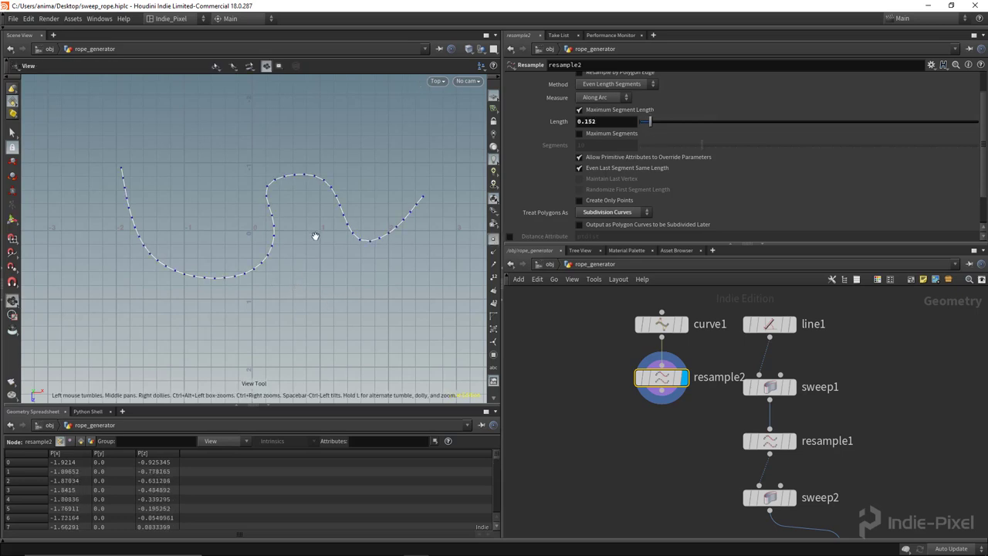
pyautogui.moveTo(315, 237); pyautogui.dragTo(336, 298)
# Step: Feed the resampled curve into the first Sweep's backbone input in place of the line, and display the second Sweep
pyautogui.moveTo(880, 395); pyautogui.dragTo(839, 421, button='middle')
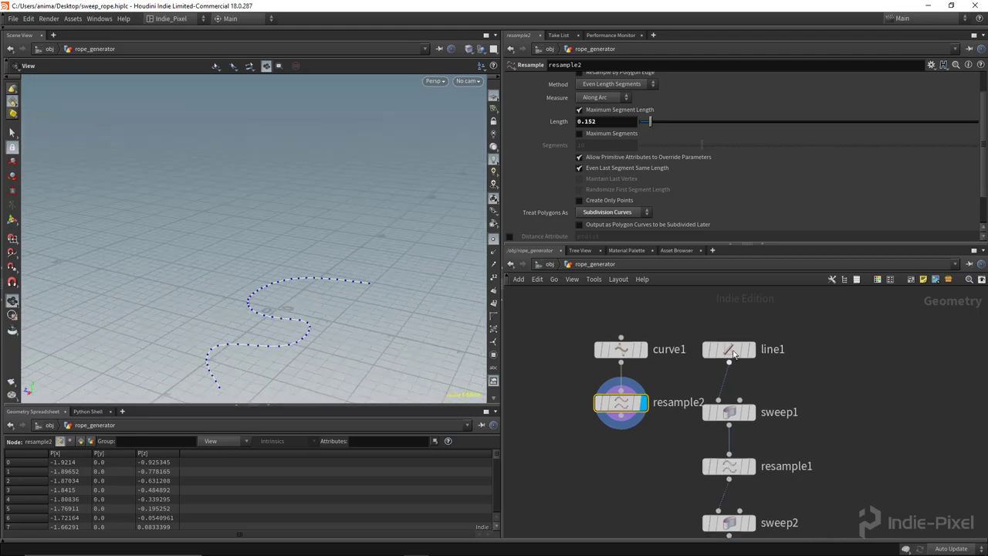
pyautogui.keyDown('shift'); pyautogui.moveTo(621, 403); pyautogui.dragTo(619, 370); pyautogui.keyUp('shift')
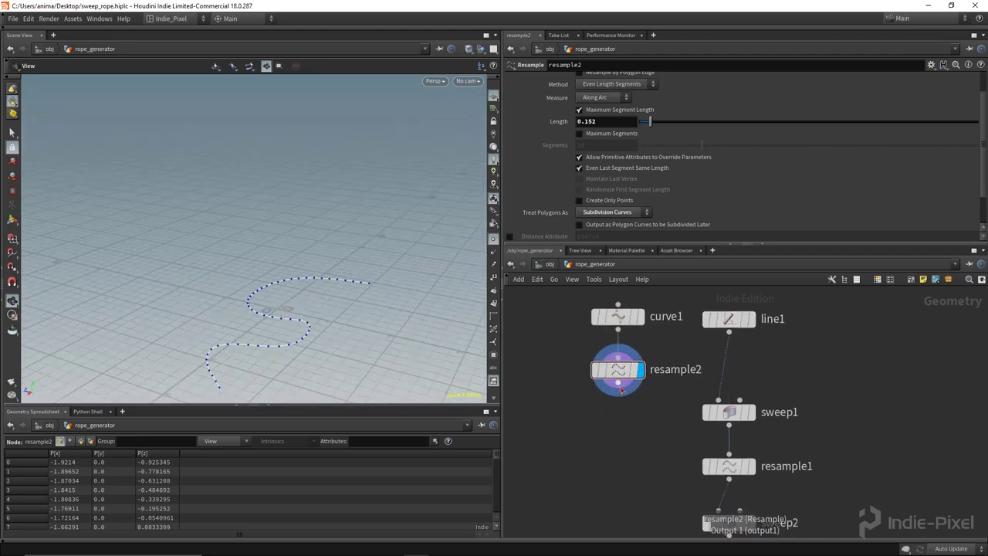
pyautogui.click(619, 383)
pyautogui.click(719, 400)
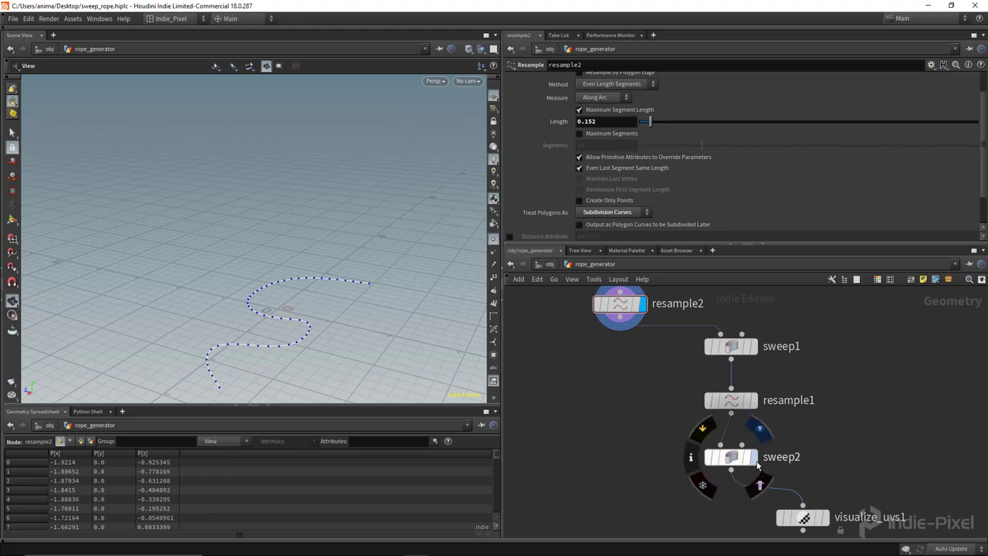
pyautogui.click(754, 457)
pyautogui.moveTo(319, 343); pyautogui.dragTo(310, 243)
pyautogui.hotkey('space', 'g')
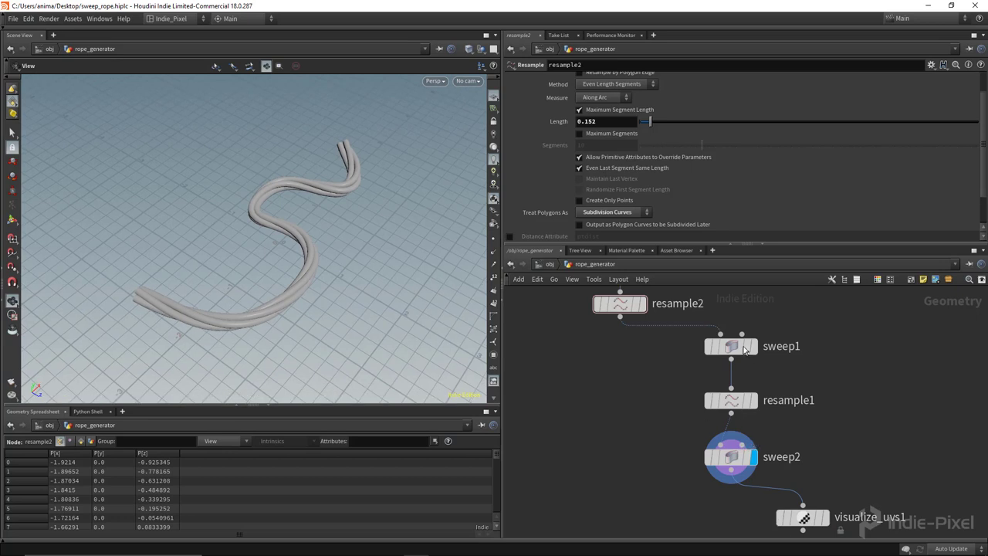
# Step: Set the first Sweep's full twists to 8 so the strands wind tightly along the curve
pyautogui.click(744, 350)
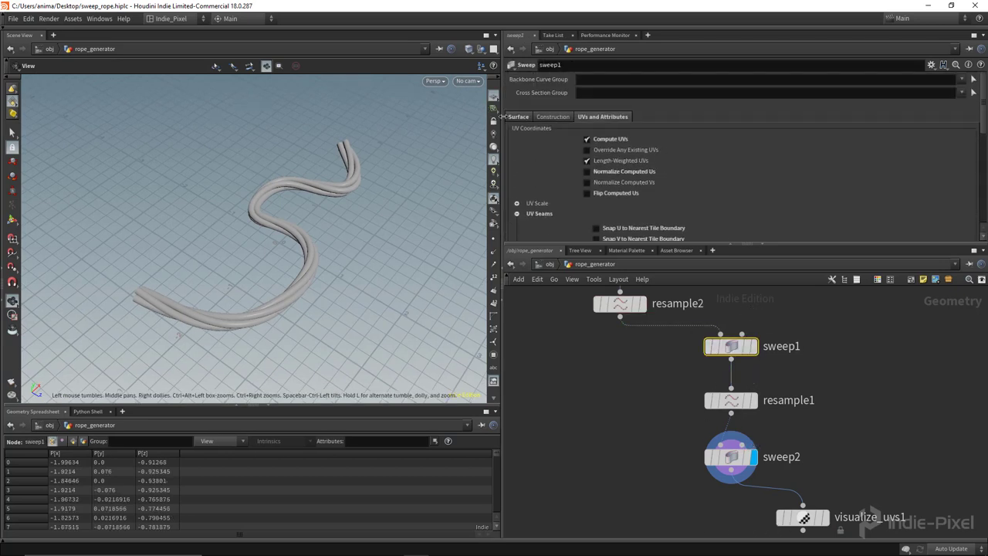
pyautogui.click(519, 118)
pyautogui.scroll(-5, 786, 166)
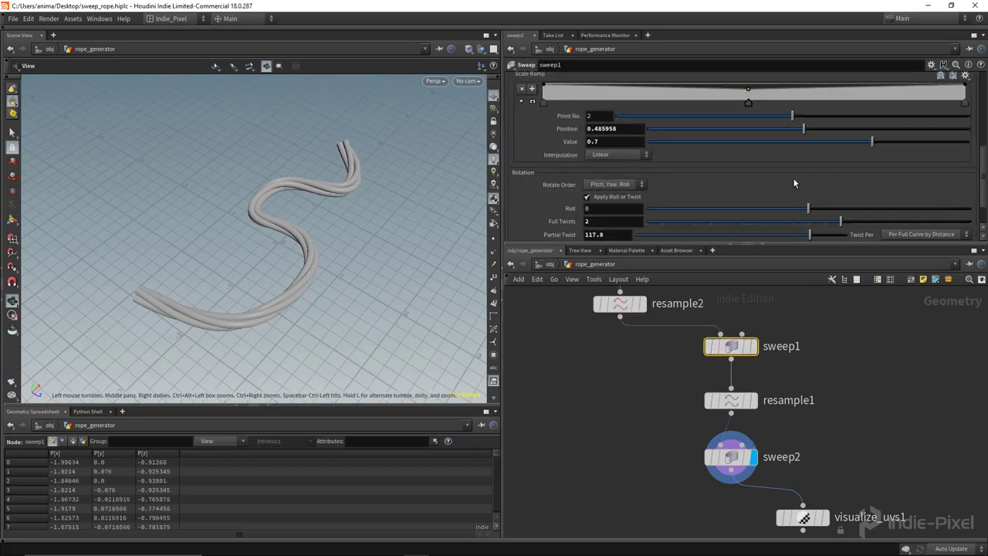
pyautogui.scroll(-2, 793, 178)
pyautogui.moveTo(841, 184); pyautogui.dragTo(919, 183)
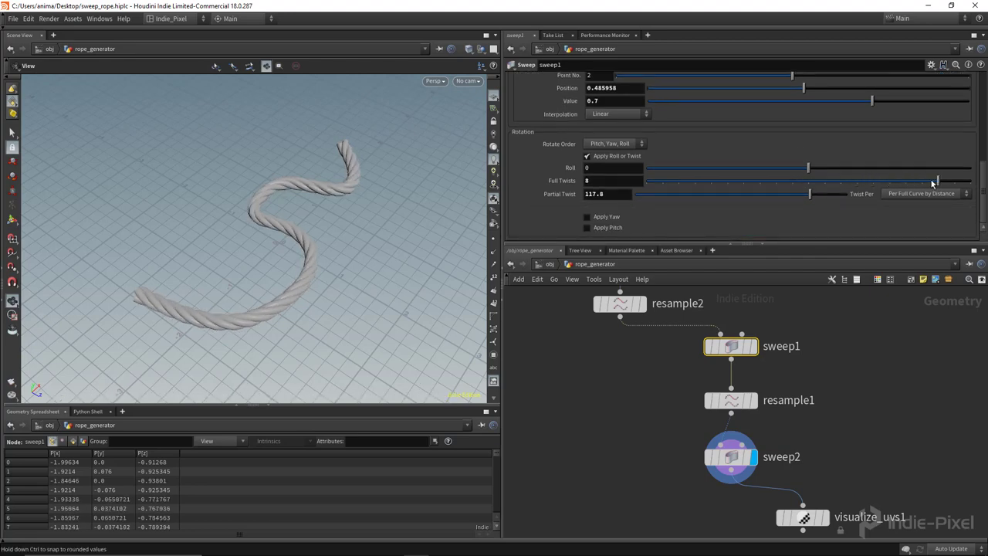
pyautogui.moveTo(259, 232); pyautogui.dragTo(345, 317)
# Step: Delete the disconnected line node from the network
pyautogui.moveTo(773, 404); pyautogui.dragTo(739, 442, button='middle')
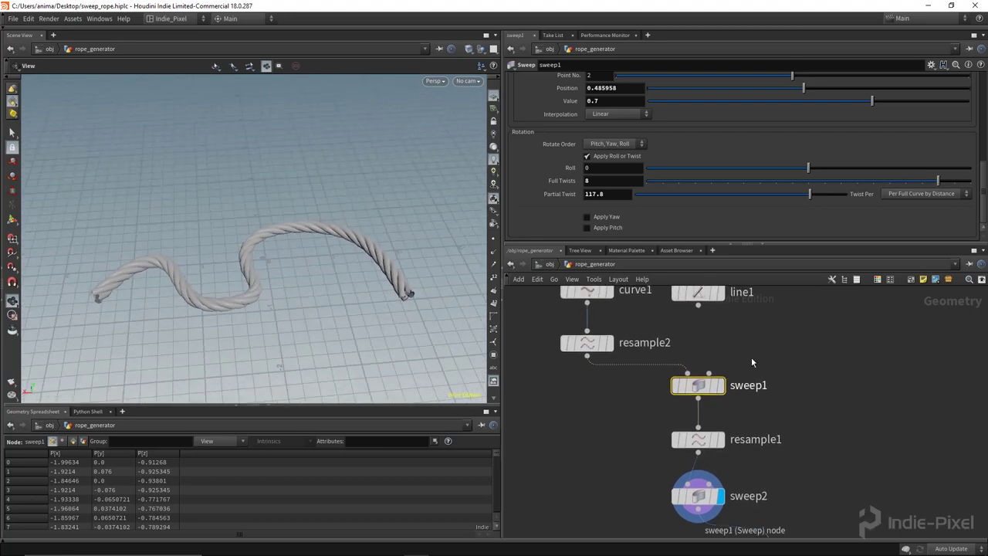
pyautogui.moveTo(766, 333); pyautogui.dragTo(741, 369, button='middle')
pyautogui.moveTo(668, 330); pyautogui.dragTo(668, 325)
pyautogui.press('Delete')
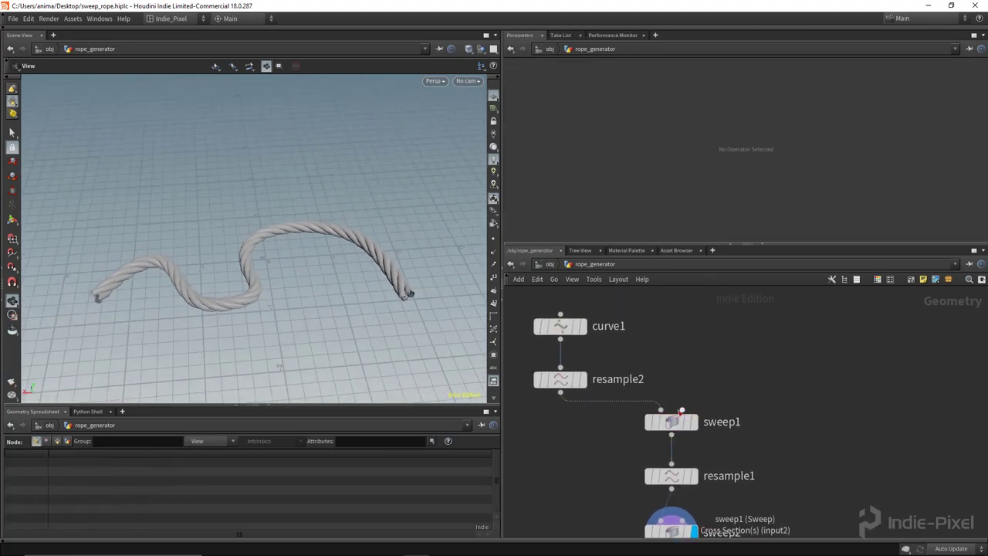
# Step: Add a Circle node above the first Sweep and display it in the viewport
pyautogui.scroll(-2, 777, 335)
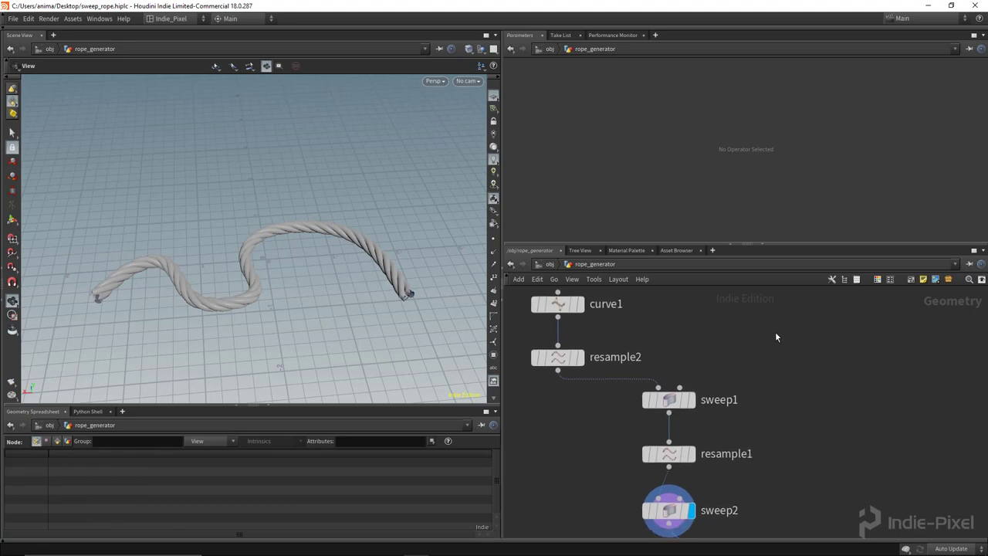
pyautogui.press('Tab')
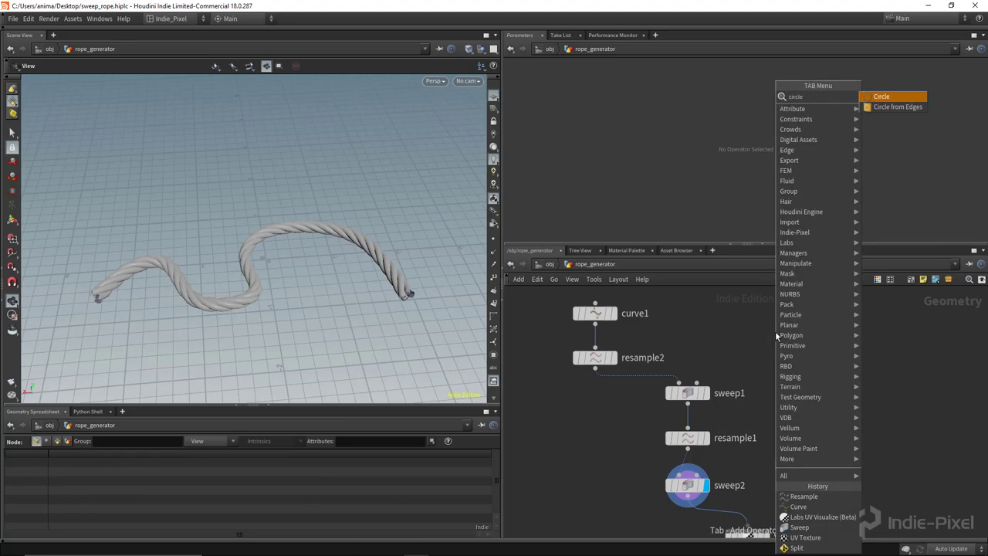
pyautogui.press('Return')
pyautogui.click(775, 331)
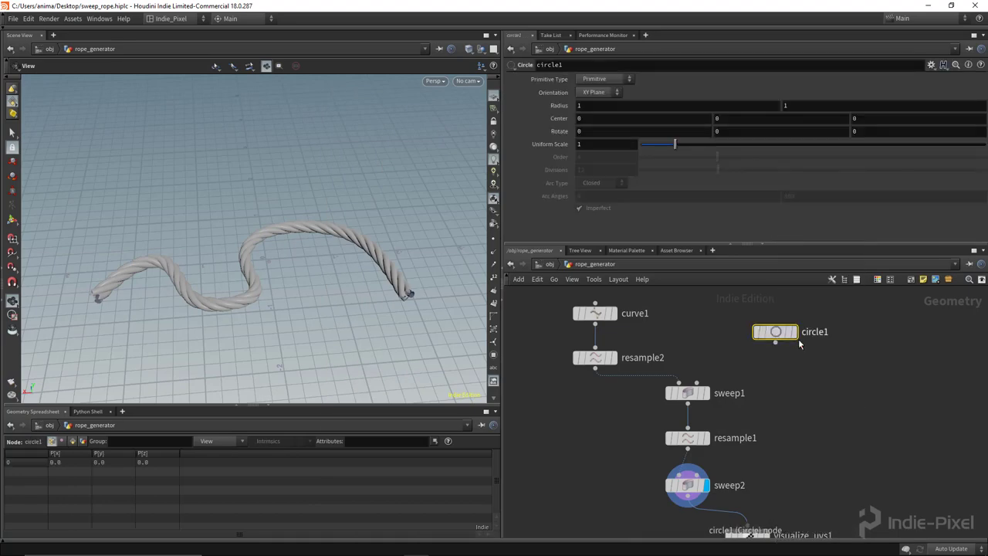
pyautogui.click(794, 333)
pyautogui.moveTo(254, 275); pyautogui.dragTo(447, 273)
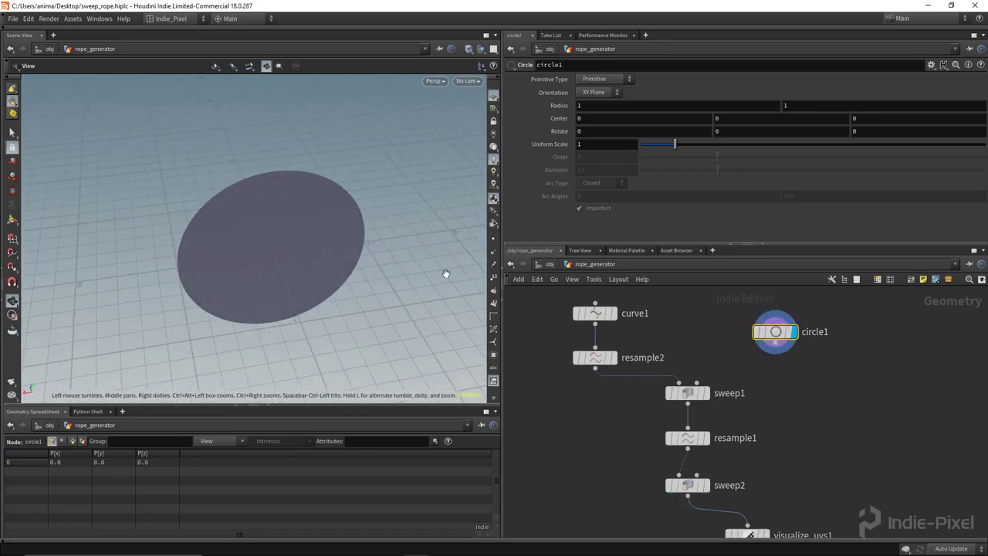
# Step: Try the circle as the first Sweep's cross-section input with that Sweep displayed, and delete the circle node
pyautogui.click(698, 382)
pyautogui.click(707, 393)
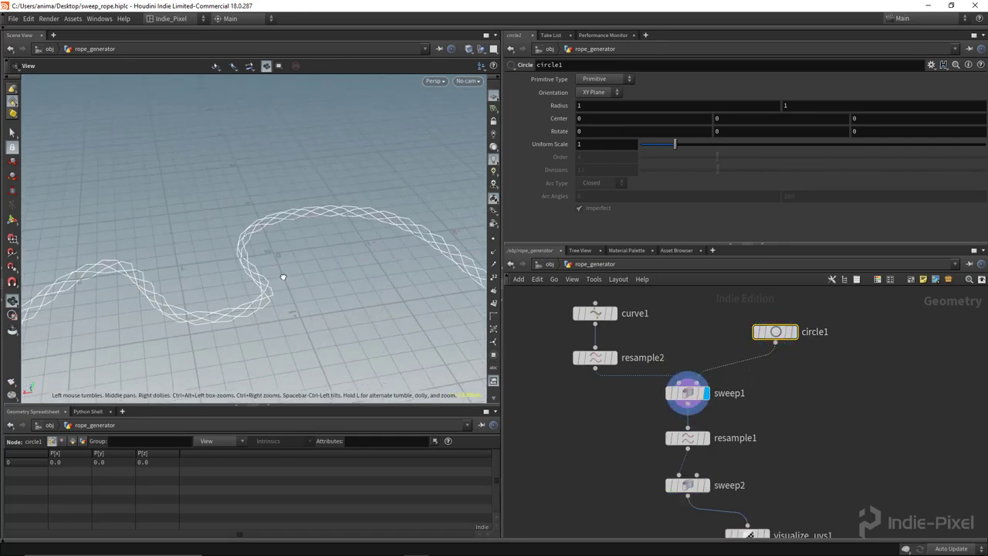
pyautogui.moveTo(283, 276); pyautogui.dragTo(332, 267)
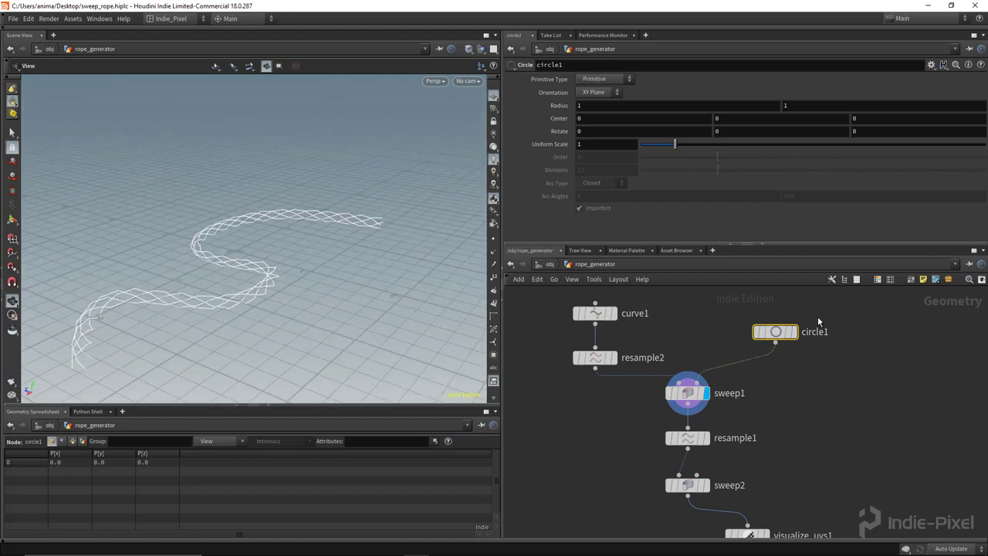
pyautogui.press('Delete')
# Step: Display the second Sweep's rope again and move the UV visualize node further aside from the node chain
pyautogui.moveTo(820, 403); pyautogui.dragTo(829, 316, button='middle')
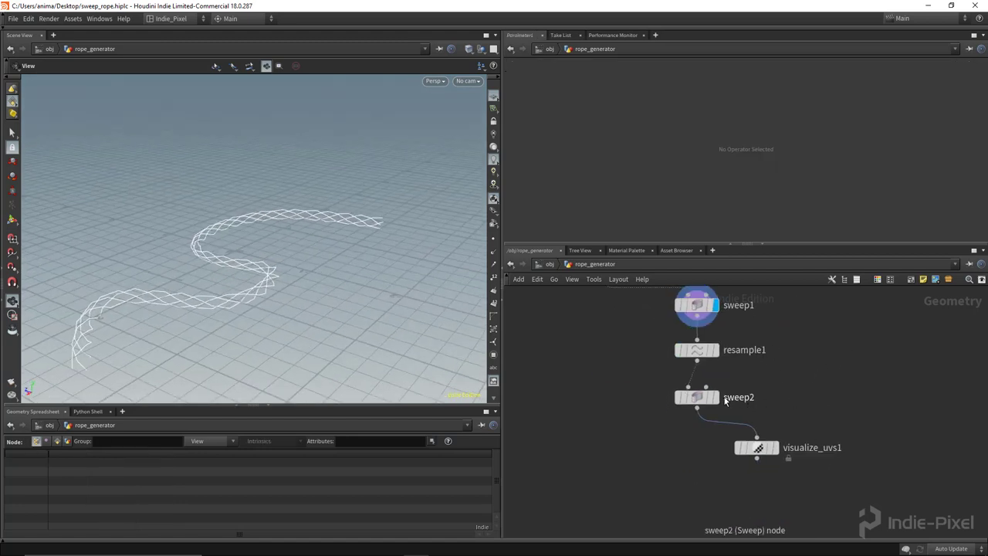
pyautogui.click(708, 399)
pyautogui.click(709, 400)
pyautogui.click(716, 399)
pyautogui.moveTo(302, 255); pyautogui.dragTo(252, 275)
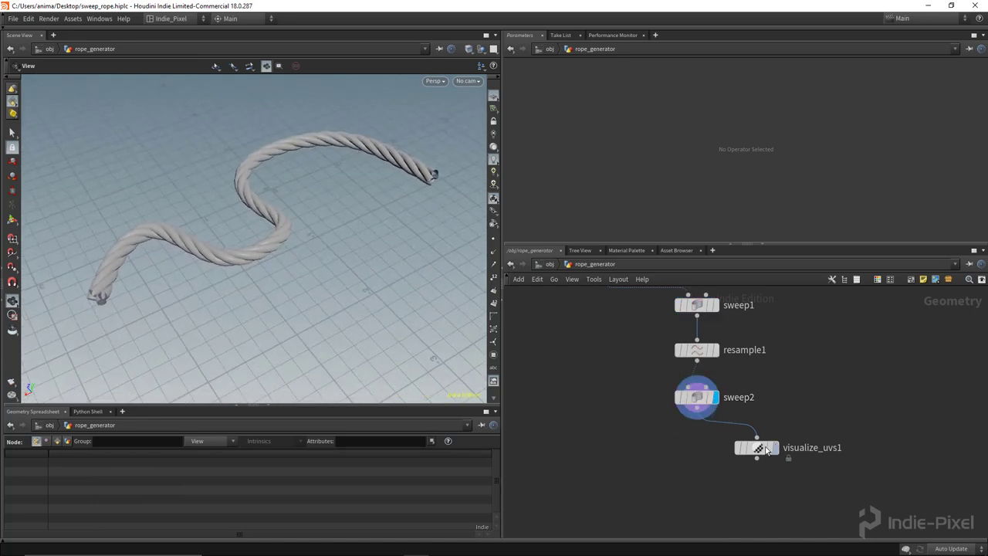
pyautogui.moveTo(766, 450); pyautogui.dragTo(793, 443)
pyautogui.moveTo(722, 457); pyautogui.dragTo(732, 497, button='middle')
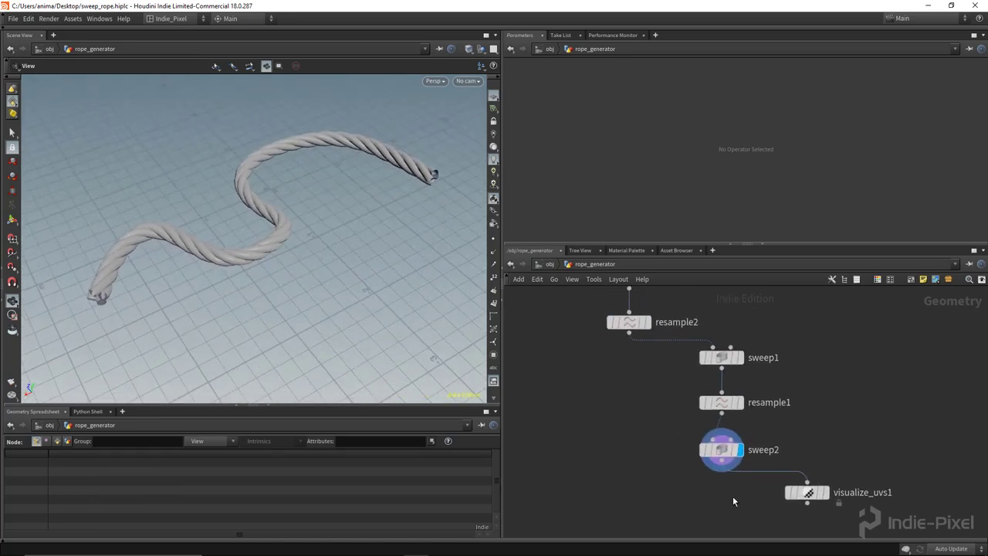